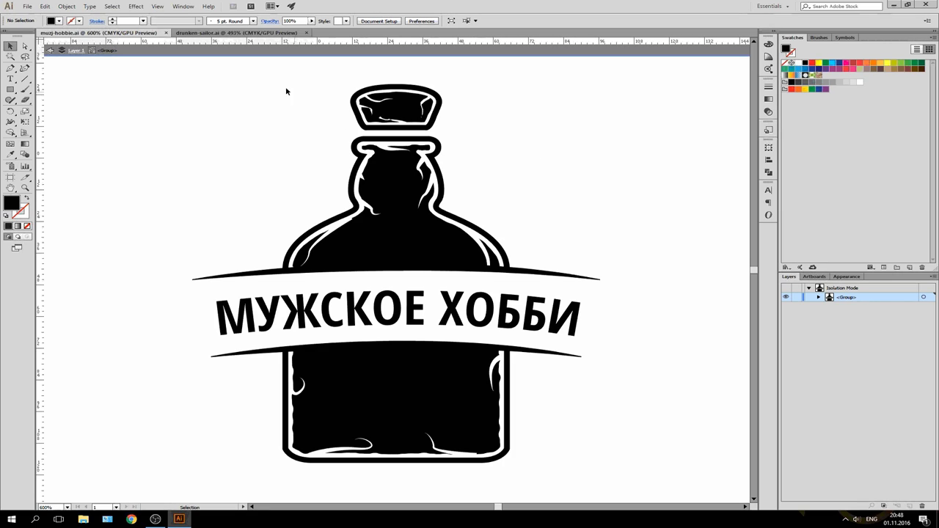
Switch from muzj-hobbie.ai to the drunken-sailor.ai document's blank artboard with centre guides.
{"action": "left_click", "coordinate": [236, 32]}
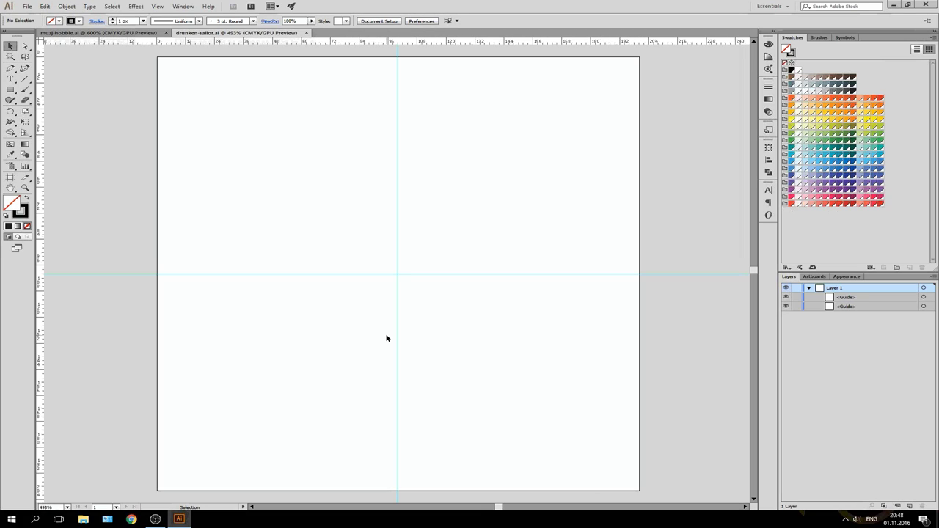
Pen-draw the left half of a bottle: lip, neck, shoulder and rounded bottom, guide to guide.
{"action": "key", "text": "p"}
{"action": "left_click", "coordinate": [398, 188]}
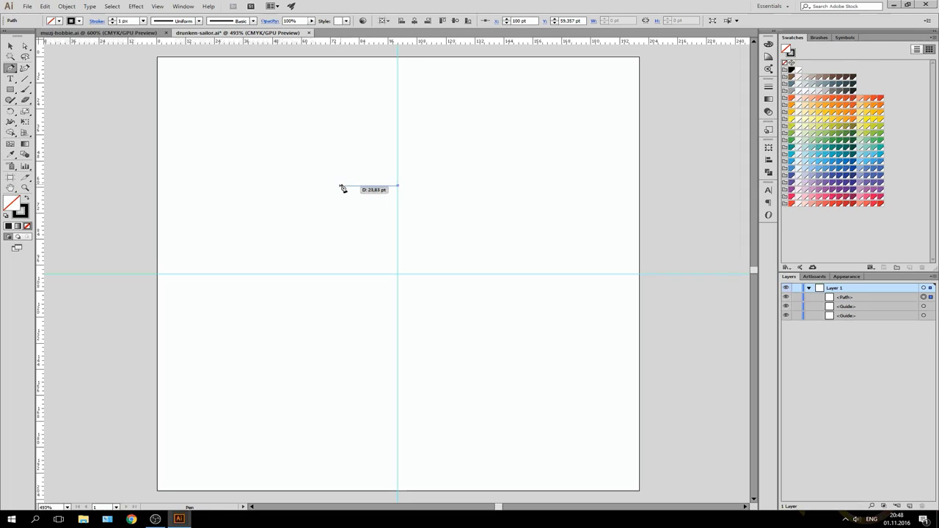
{"action": "mouse_move", "coordinate": [349, 186]}
{"action": "left_mouse_down"}
{"action": "mouse_move", "coordinate": [346, 203]}
{"action": "mouse_move", "coordinate": [372, 203]}
{"action": "left_mouse_up"}
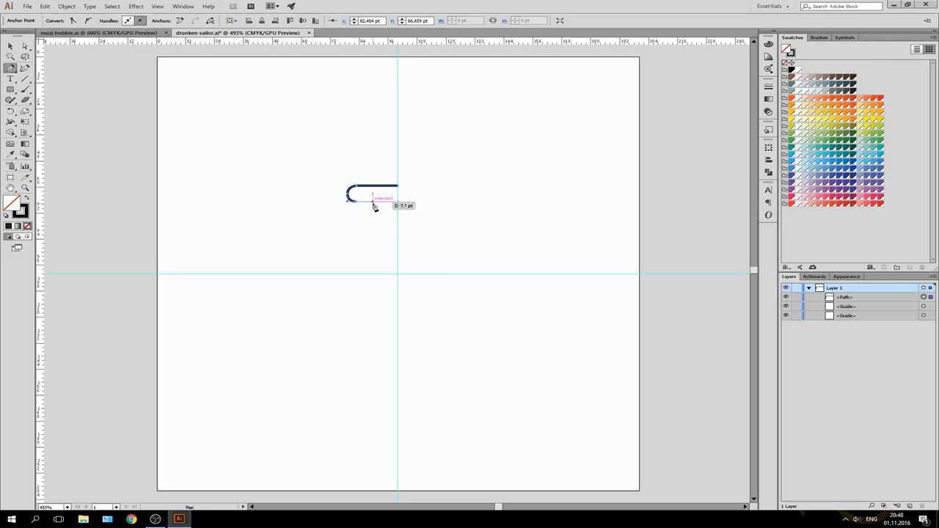
{"action": "key", "text": "ctrl+plus"}
{"action": "key", "text": "ctrl+plus"}
{"action": "key", "text": "ctrl+plus"}
{"action": "scroll", "coordinate": [372, 206], "scroll_direction": "up", "scroll_amount": 2}
{"action": "mouse_move", "coordinate": [266, 222]}
{"action": "left_mouse_down"}
{"action": "mouse_move", "coordinate": [273, 262]}
{"action": "mouse_move", "coordinate": [303, 267]}
{"action": "left_mouse_up"}
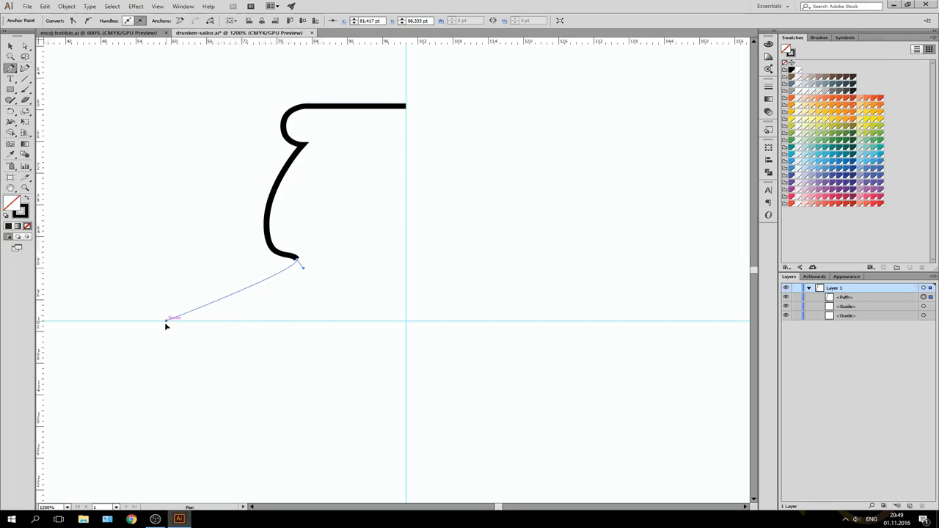
{"action": "left_click_drag", "start_coordinate": [166, 321], "coordinate": [163, 390]}
{"action": "scroll", "coordinate": [235, 327], "scroll_direction": "down", "scroll_amount": 3}
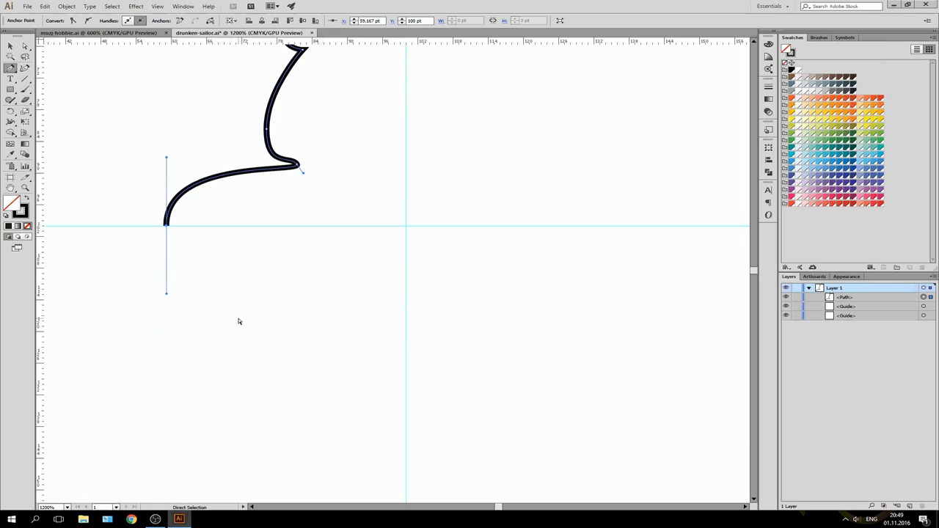
{"action": "key", "text": "ctrl+minus"}
{"action": "left_click_drag", "start_coordinate": [258, 450], "coordinate": [277, 452]}
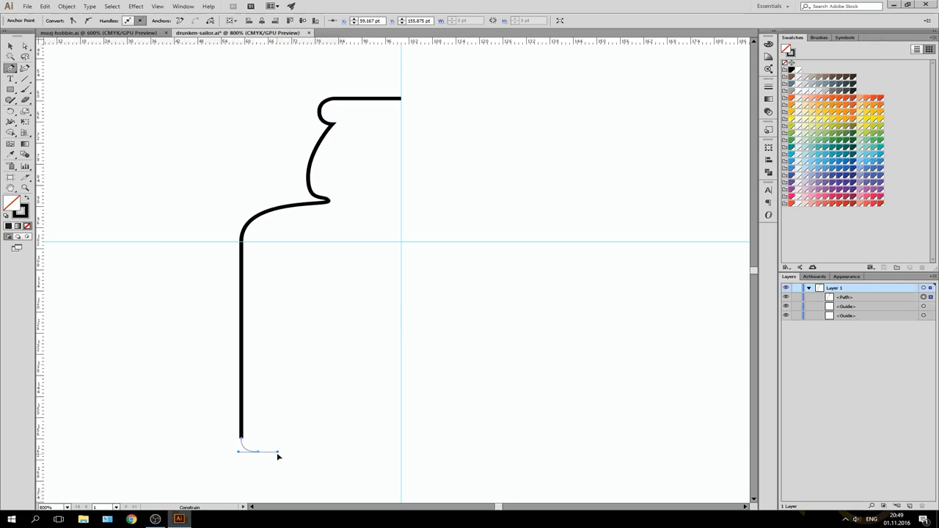
{"action": "left_click", "coordinate": [402, 452]}
{"action": "key", "text": "v"}
{"action": "left_click", "coordinate": [436, 327]}
Refine the neck anchor and the shoulder curve of the half outline with Direct Selection.
{"action": "scroll", "coordinate": [358, 247], "scroll_direction": "up", "scroll_amount": 2}
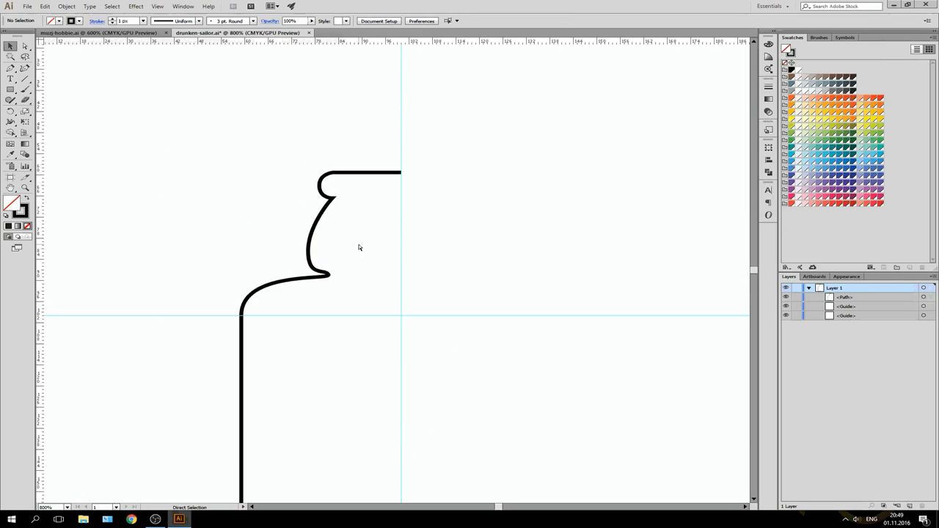
{"action": "key", "text": "ctrl+plus"}
{"action": "key", "text": "ctrl+plus"}
{"action": "key", "text": "a"}
{"action": "left_click_drag", "start_coordinate": [198, 204], "coordinate": [262, 253]}
{"action": "key", "text": "Right"}
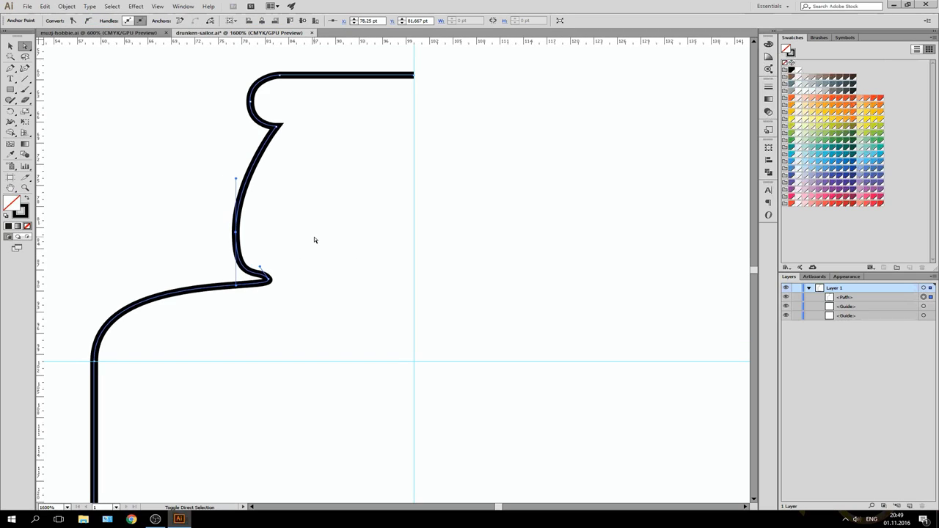
{"action": "left_click_drag", "start_coordinate": [235, 224], "coordinate": [236, 235]}
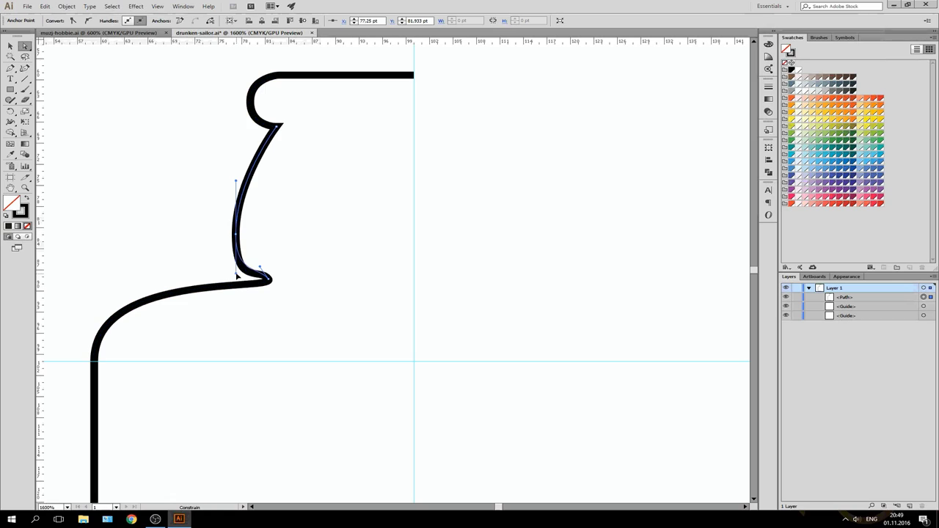
{"action": "left_click", "coordinate": [111, 329]}
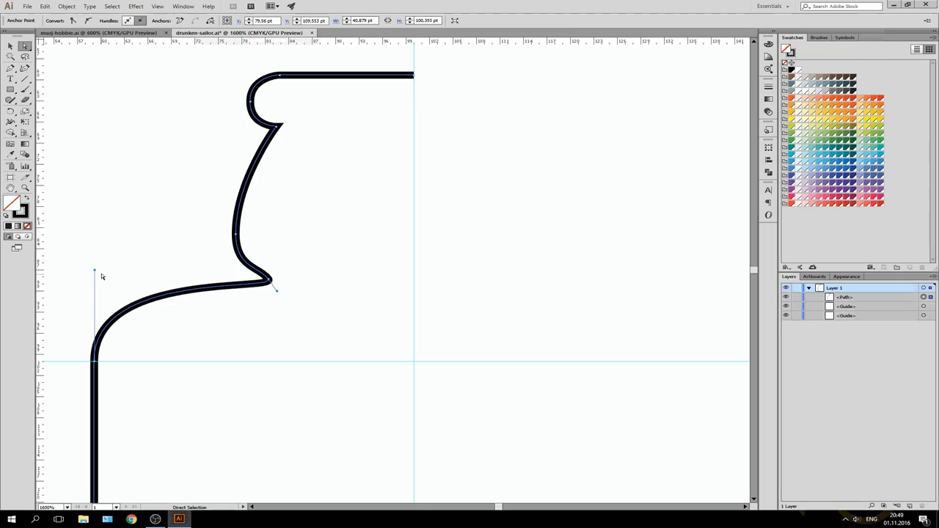
{"action": "left_click_drag", "start_coordinate": [97, 272], "coordinate": [94, 284]}
{"action": "left_click", "coordinate": [306, 283]}
Shift the half outline right so both open ends snap onto the vertical centre guide.
{"action": "key", "text": "ctrl+0"}
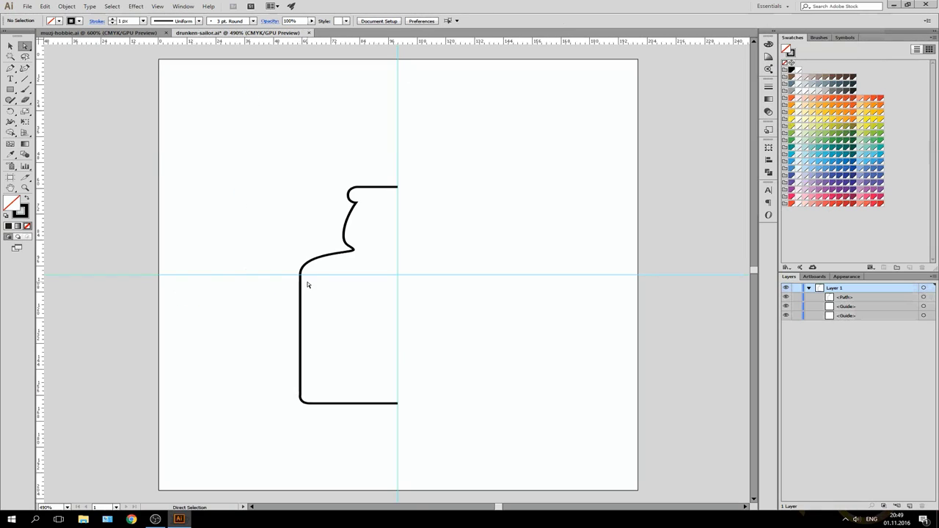
{"action": "mouse_move", "coordinate": [373, 186]}
{"action": "left_mouse_down"}
{"action": "mouse_move", "coordinate": [387, 187]}
{"action": "mouse_move", "coordinate": [448, 435]}
{"action": "left_mouse_up"}
{"action": "left_click_drag", "start_coordinate": [413, 402], "coordinate": [398, 403]}
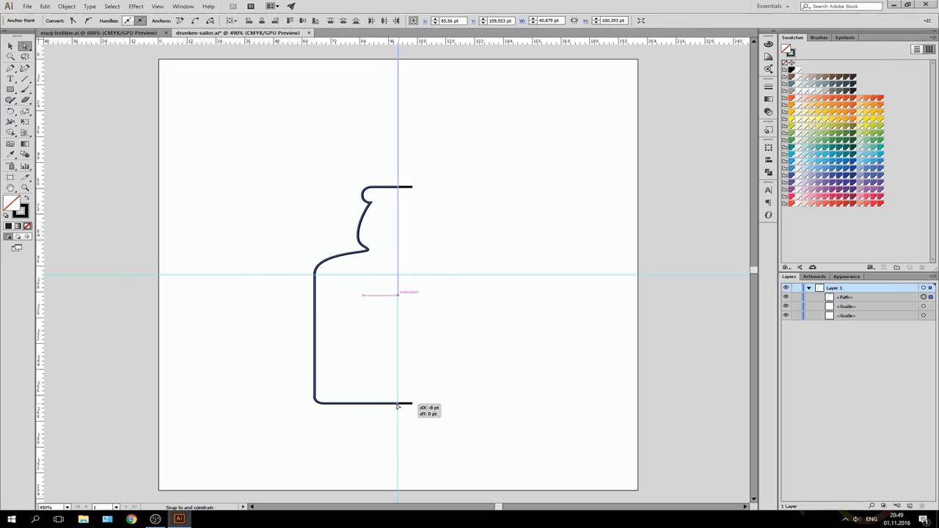
{"action": "key", "text": "v"}
{"action": "left_click", "coordinate": [482, 251]}
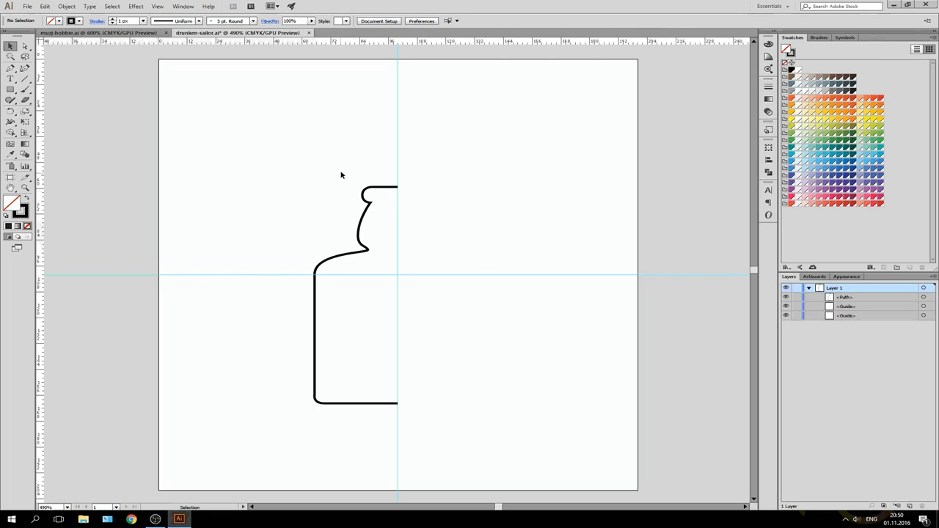
{"action": "key", "text": "ctrl+a"}
Reflect a vertical copy of the half outline about its top guide anchor and join both halves.
{"action": "key", "text": "o"}
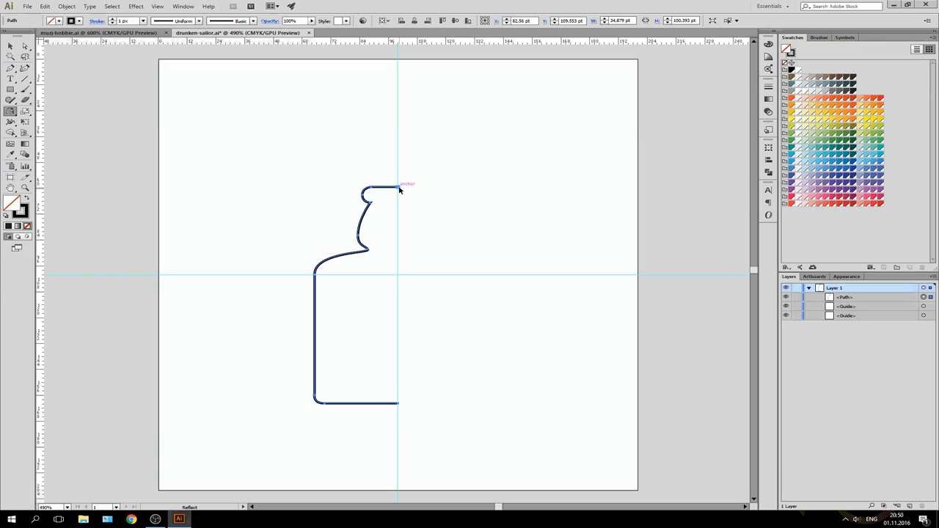
{"action": "left_click", "coordinate": [398, 187], "text": "alt"}
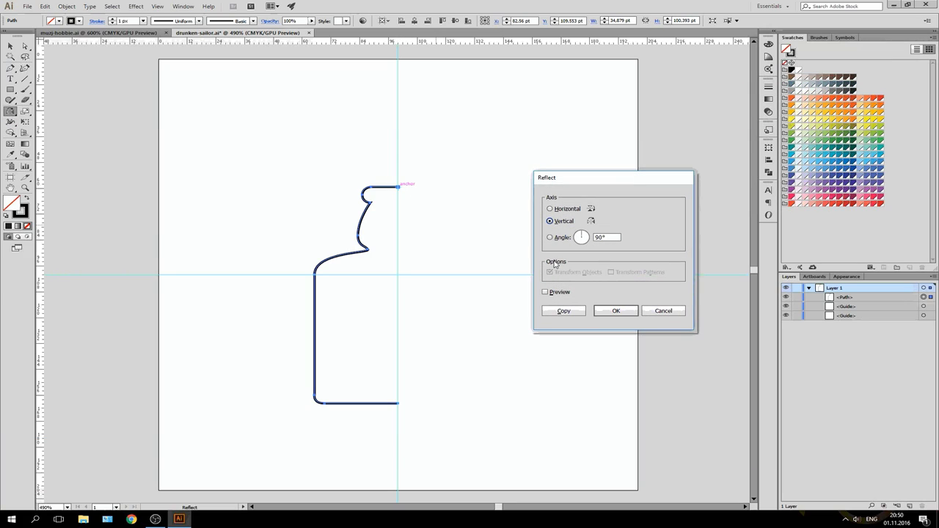
{"action": "left_click", "coordinate": [565, 310]}
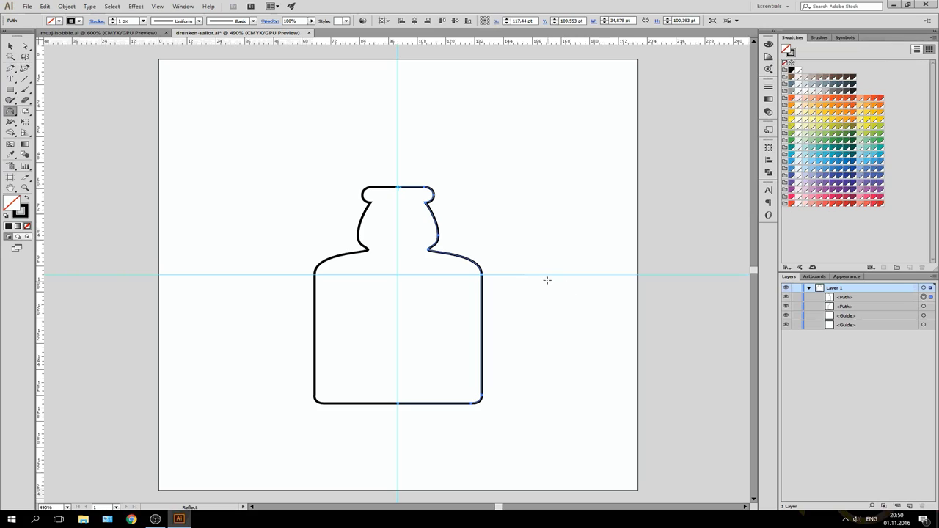
{"action": "key", "text": "v"}
{"action": "left_click", "coordinate": [517, 220]}
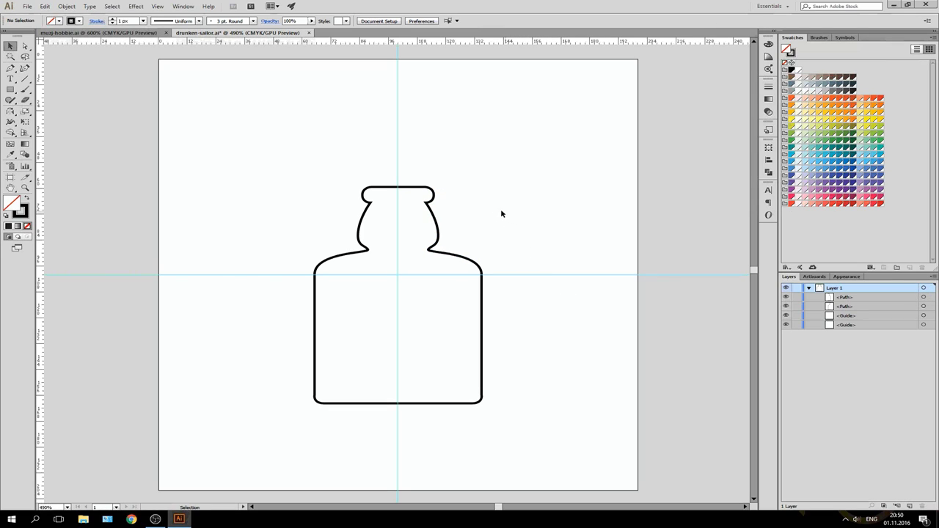
{"action": "left_click_drag", "start_coordinate": [323, 155], "coordinate": [459, 226]}
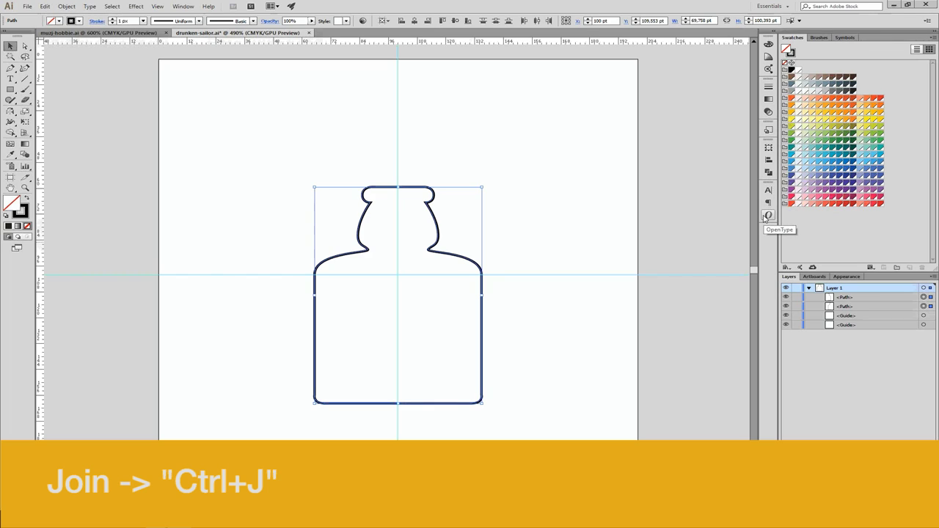
{"action": "key", "text": "ctrl+j"}
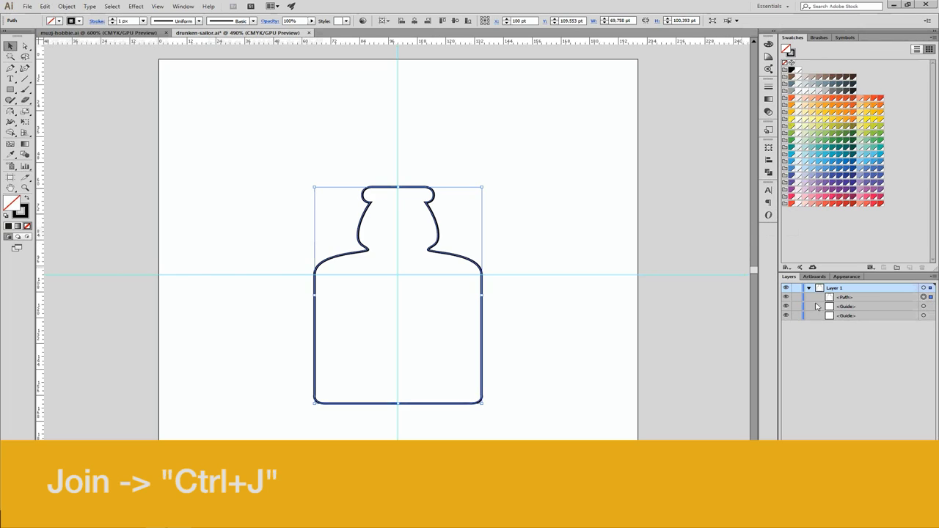
{"action": "left_click", "coordinate": [545, 226]}
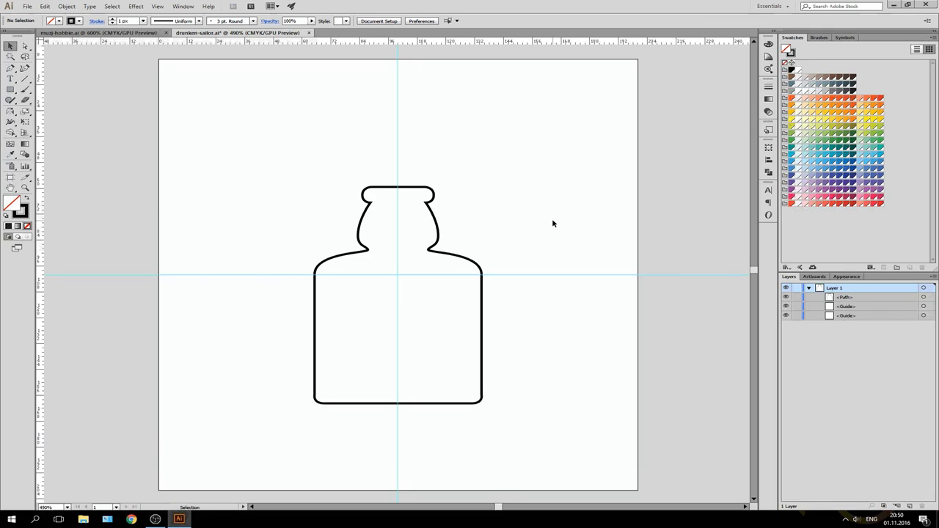
Draw the left half of a rounded cork above the bottle lip, ending on the centre guide.
{"action": "key", "text": "ctrl+plus"}
{"action": "key", "text": "ctrl+plus"}
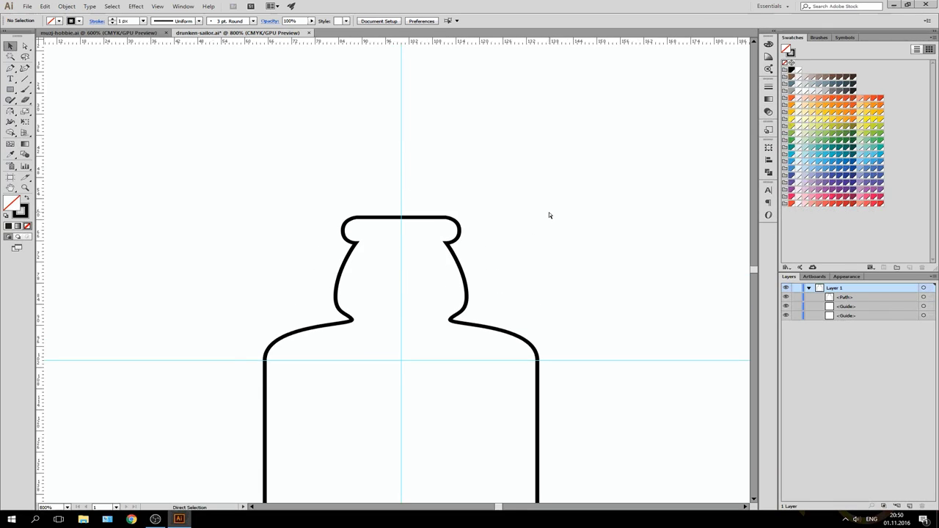
{"action": "key", "text": "ctrl+plus"}
{"action": "key", "text": "p"}
{"action": "left_click", "coordinate": [406, 229]}
{"action": "left_click", "coordinate": [348, 229]}
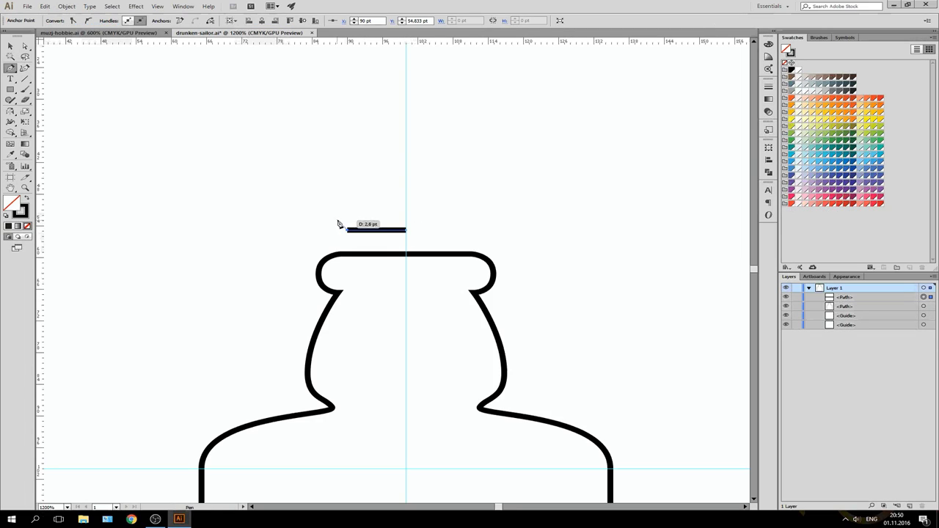
{"action": "left_click_drag", "start_coordinate": [327, 201], "coordinate": [324, 201]}
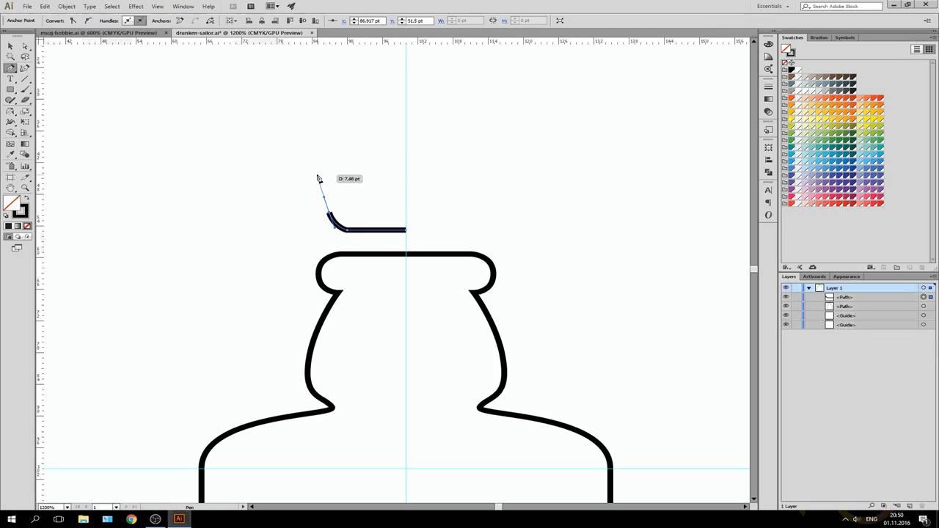
{"action": "left_click", "coordinate": [316, 174]}
{"action": "left_click_drag", "start_coordinate": [333, 159], "coordinate": [357, 160]}
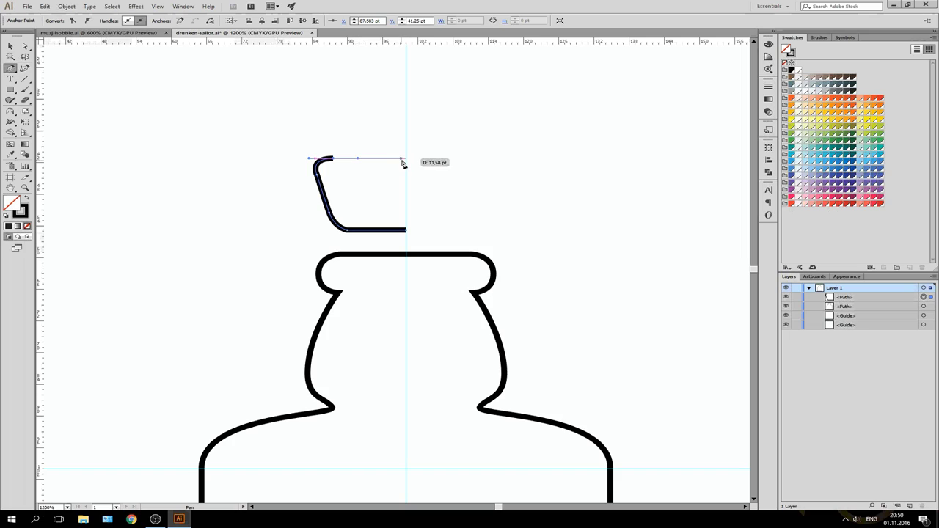
{"action": "left_click", "coordinate": [406, 158]}
{"action": "left_click", "coordinate": [475, 154], "text": "ctrl"}
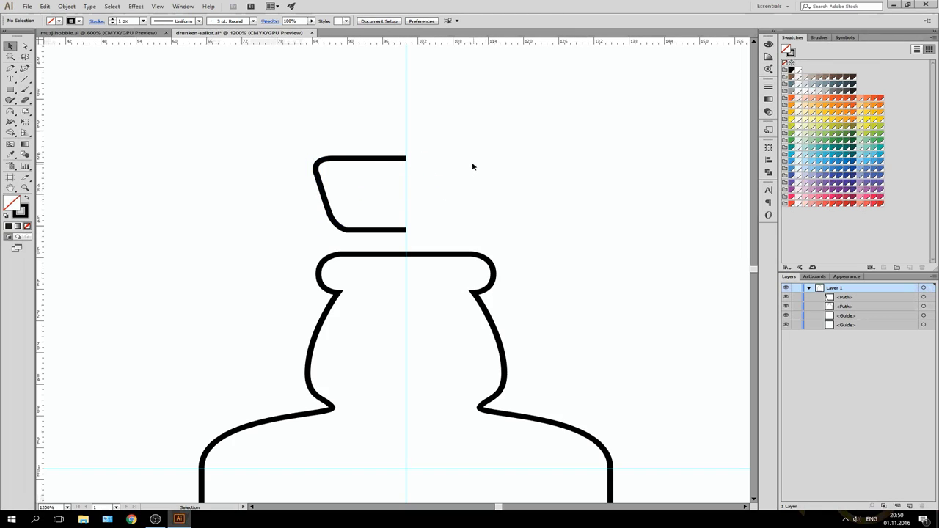
Mirror the cork half into a full cork about the centre guide and shrink it slightly.
{"action": "left_click", "coordinate": [396, 159]}
{"action": "key", "text": "o"}
{"action": "left_click", "coordinate": [405, 158], "text": "alt"}
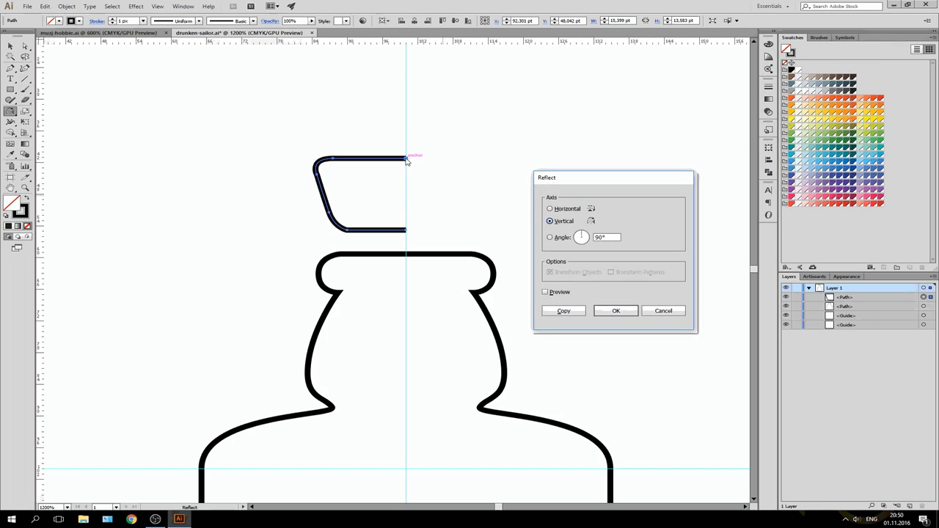
{"action": "left_click", "coordinate": [580, 311]}
{"action": "key", "text": "v"}
{"action": "left_click_drag", "start_coordinate": [396, 140], "coordinate": [445, 179]}
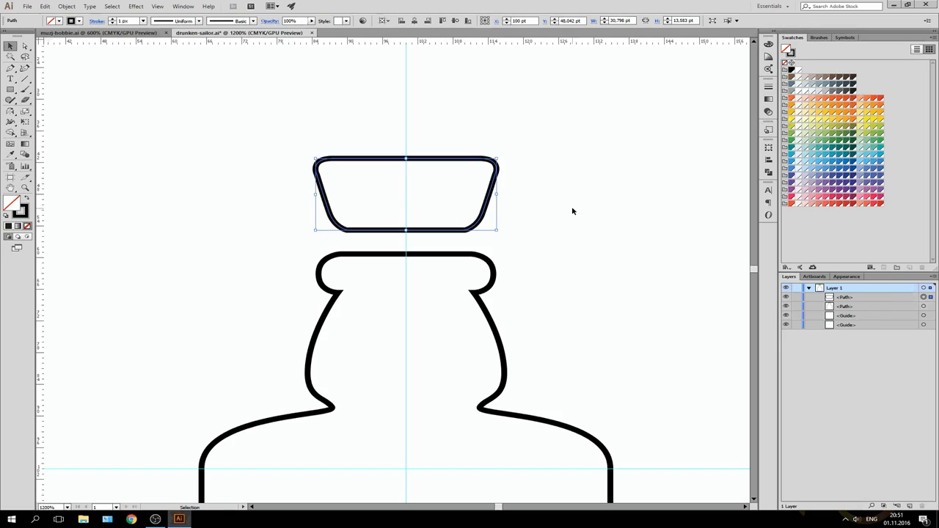
{"action": "key", "text": "ctrl+minus"}
{"action": "key", "text": "ctrl+minus"}
{"action": "key", "text": "ctrl+minus"}
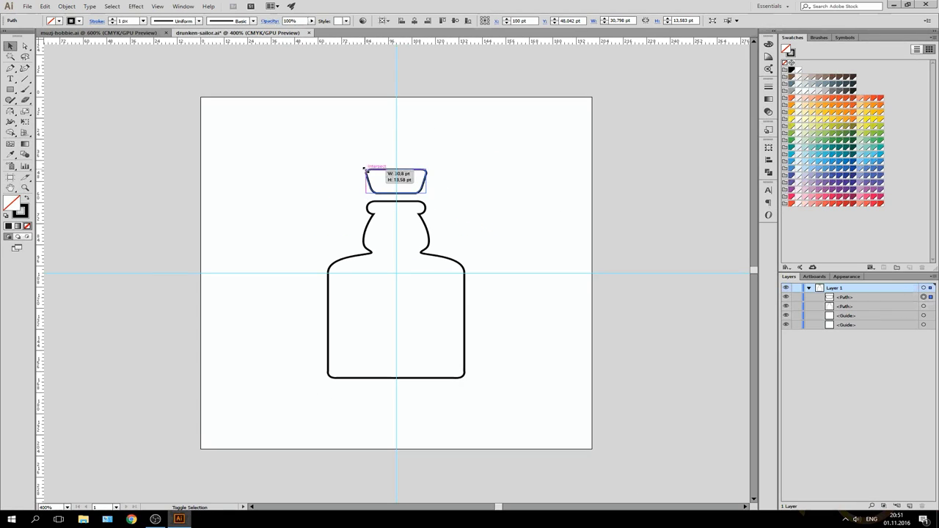
{"action": "left_click_drag", "start_coordinate": [366, 170], "coordinate": [372, 173]}
{"action": "left_click", "coordinate": [508, 196]}
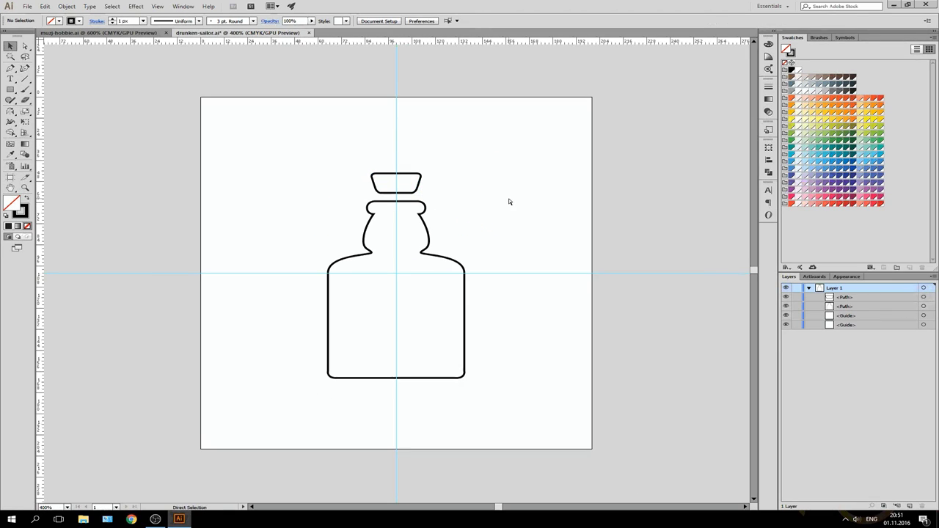
Nudge the cork's top anchors upward, then undo a stray single-point path.
{"action": "key", "text": "ctrl+plus"}
{"action": "key", "text": "ctrl+plus"}
{"action": "key", "text": "ctrl+plus"}
{"action": "scroll", "coordinate": [389, 163], "scroll_direction": "up", "scroll_amount": 3}
{"action": "key", "text": "a"}
{"action": "left_click_drag", "start_coordinate": [416, 177], "coordinate": [446, 181]}
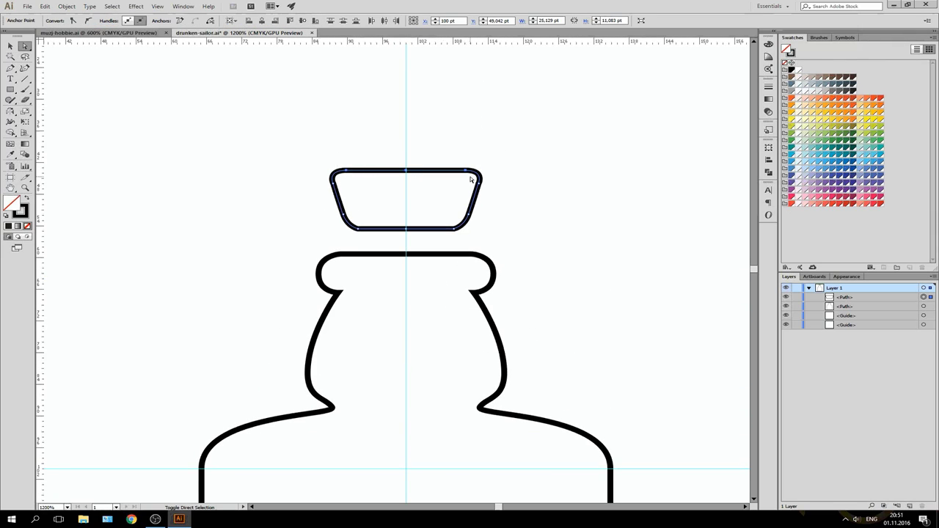
{"action": "key", "text": "Up"}
{"action": "key", "text": "Up"}
{"action": "key", "text": "Up"}
{"action": "left_click", "coordinate": [332, 169]}
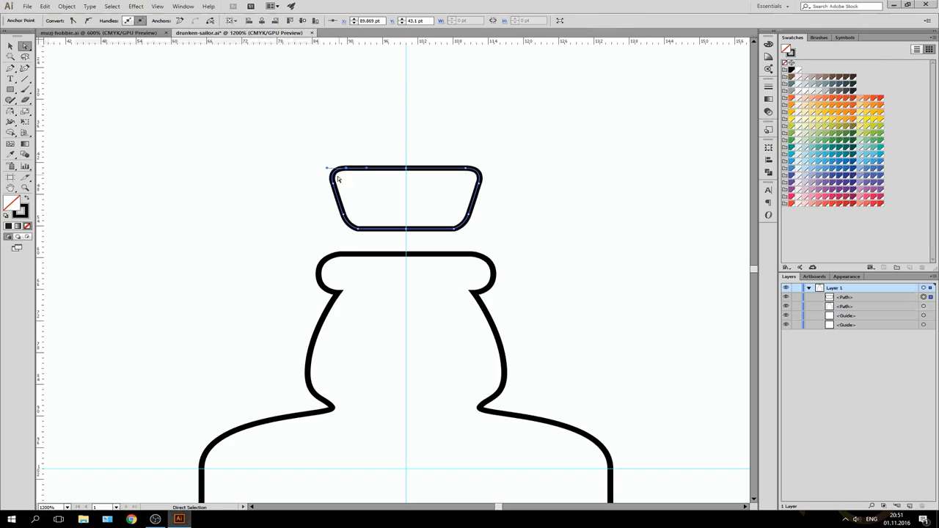
{"action": "left_click", "coordinate": [467, 169]}
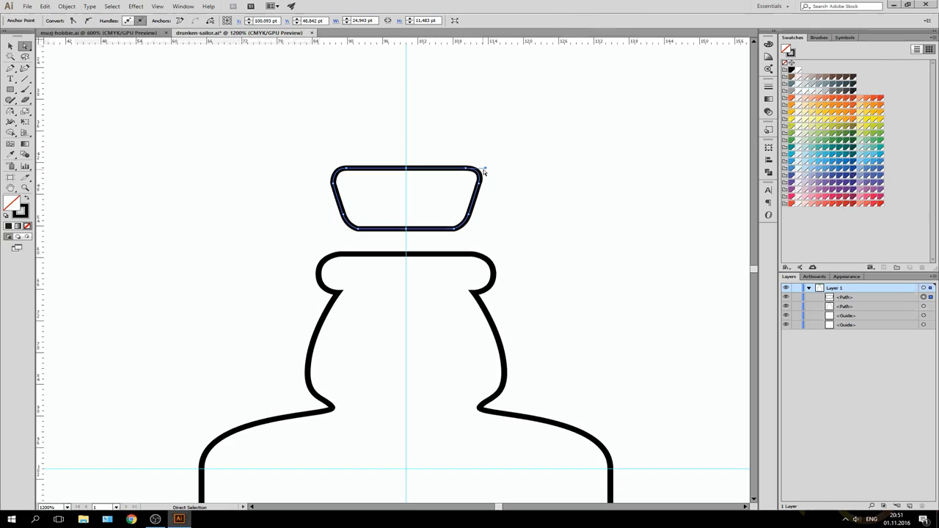
{"action": "left_click", "coordinate": [545, 188]}
{"action": "key", "text": "ctrl+0"}
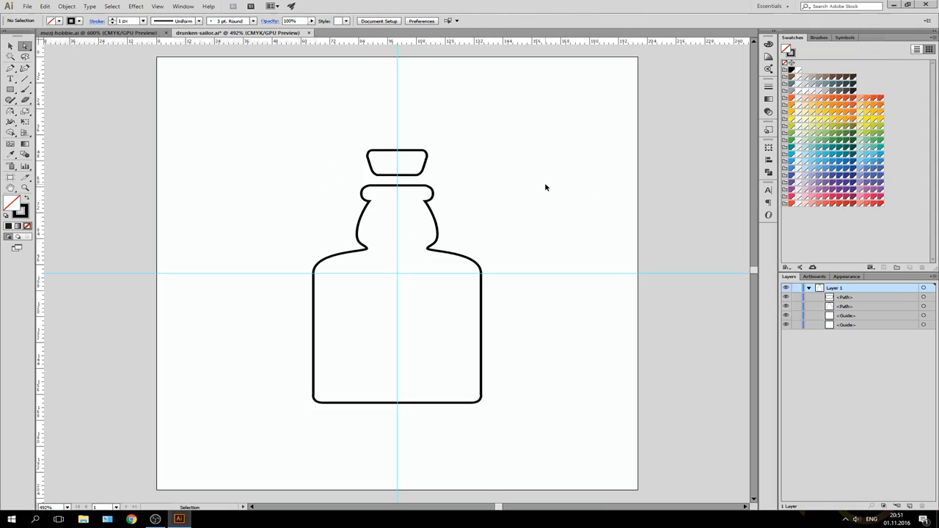
{"action": "key", "text": "v"}
{"action": "key", "text": "p"}
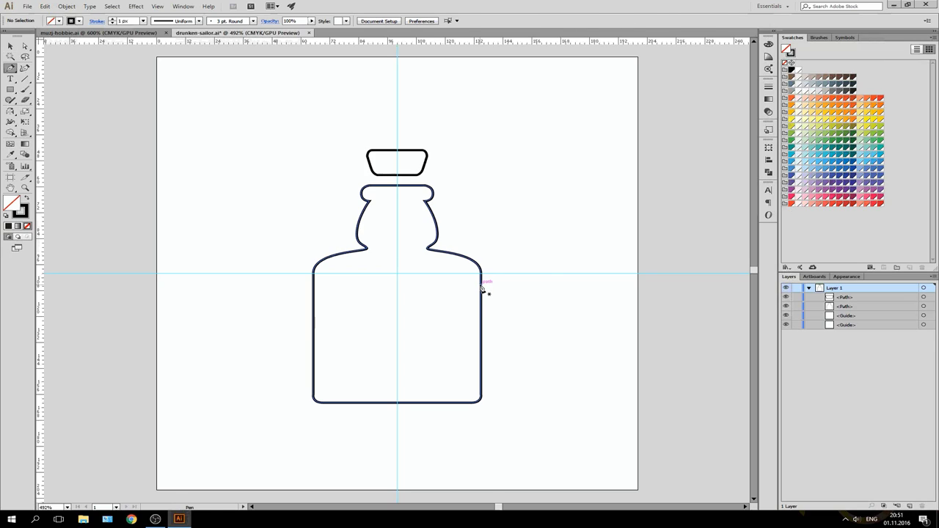
{"action": "left_click", "coordinate": [482, 285]}
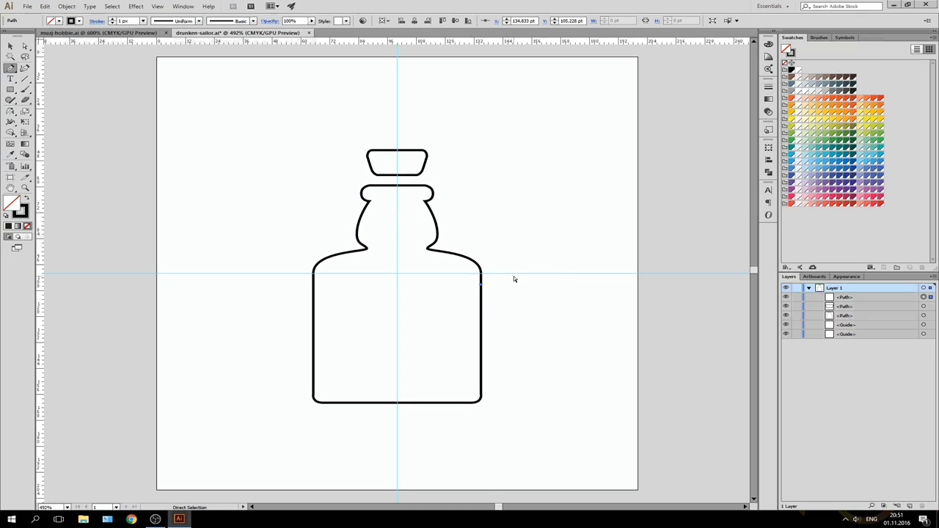
{"action": "key", "text": "ctrl+z"}
Draw a circle and place it against the bottle's right edge.
{"action": "key", "text": "v"}
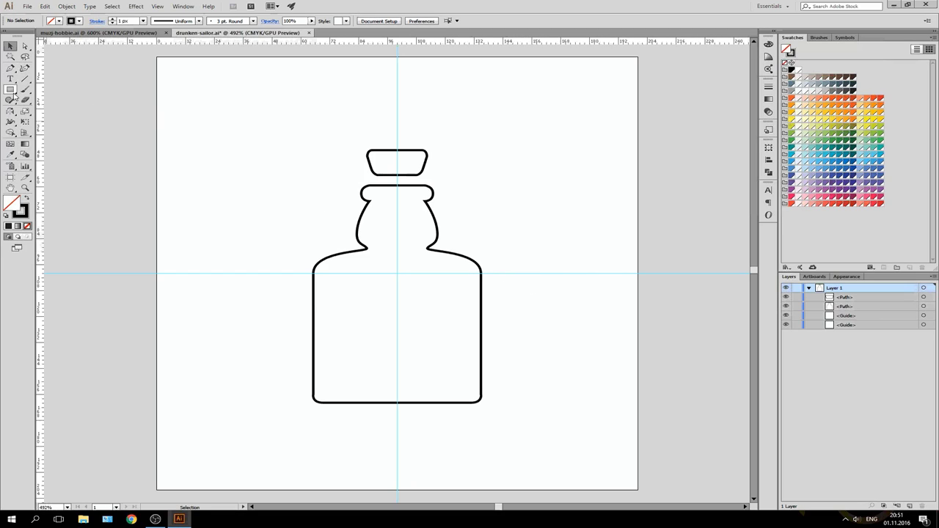
{"action": "key", "text": "l"}
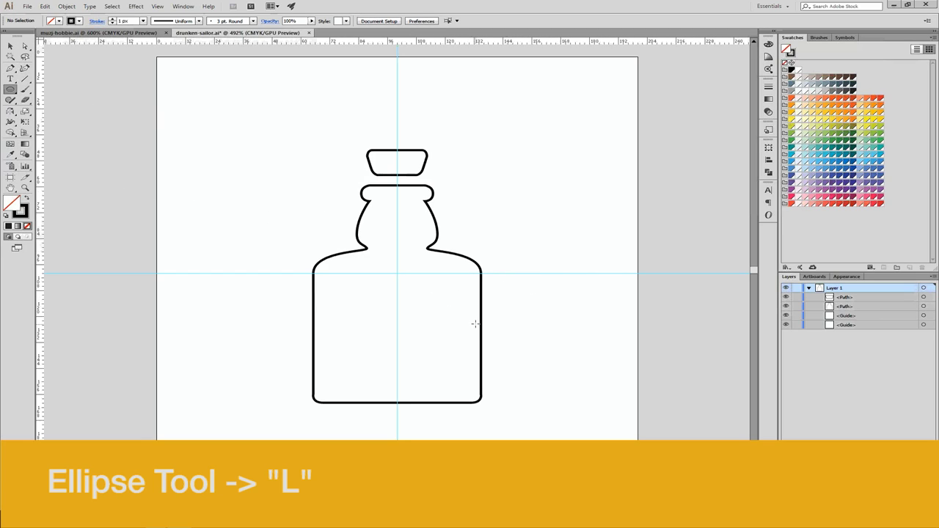
{"action": "left_click_drag", "start_coordinate": [475, 322], "coordinate": [509, 293]}
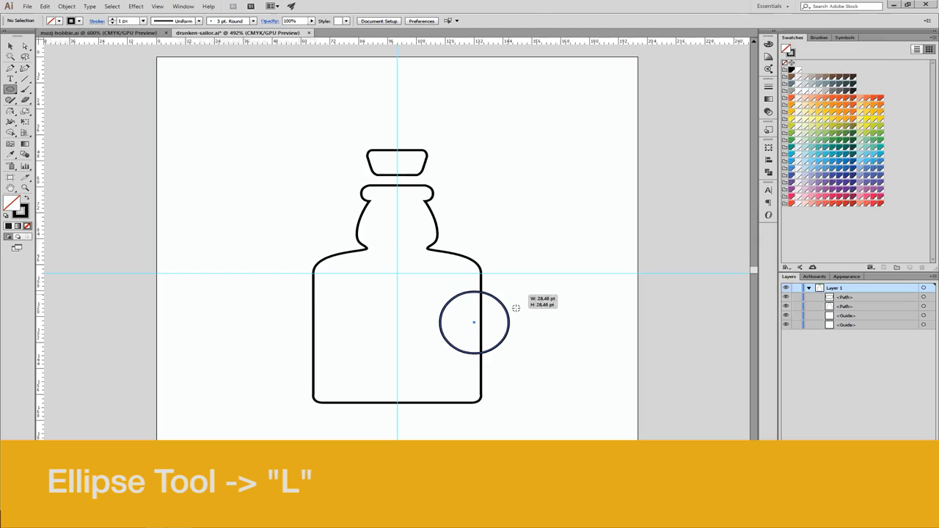
{"action": "key", "text": "v"}
{"action": "left_click", "coordinate": [534, 304]}
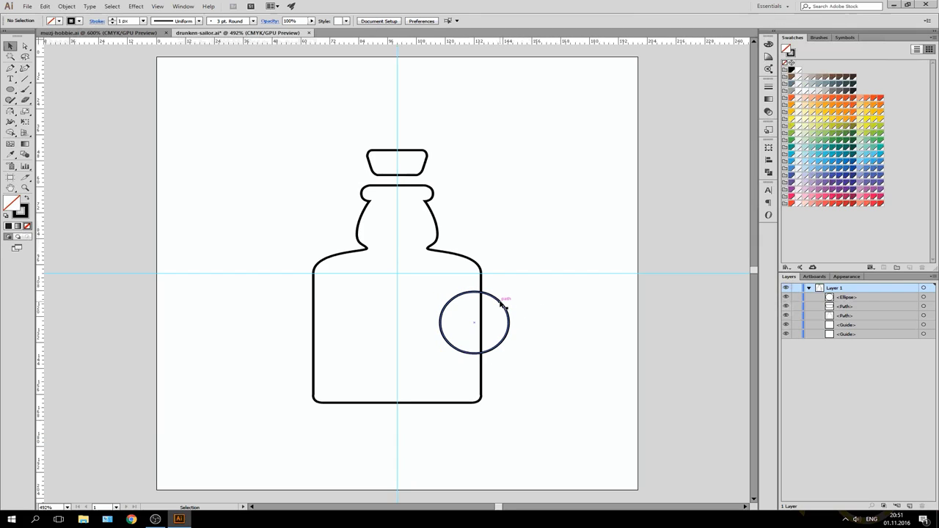
{"action": "left_click_drag", "start_coordinate": [501, 305], "coordinate": [534, 285]}
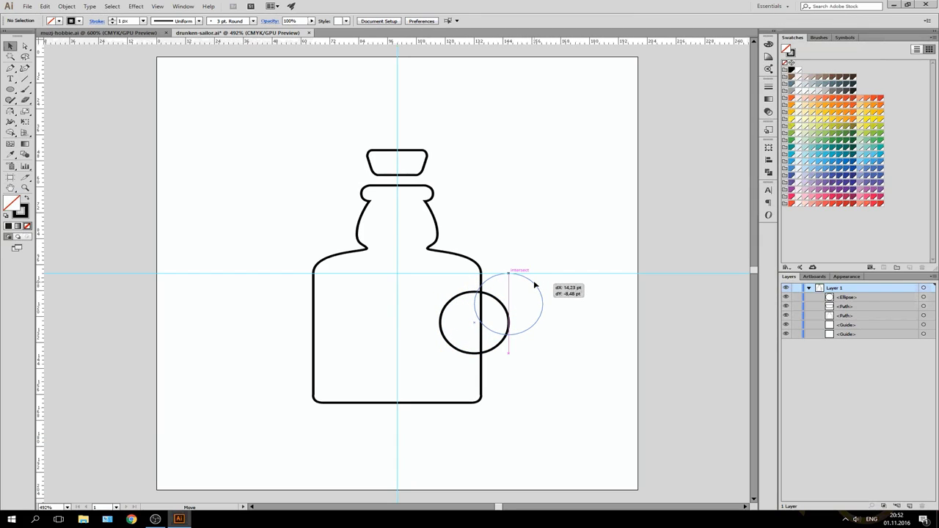
{"action": "left_click_drag", "start_coordinate": [533, 285], "coordinate": [534, 285]}
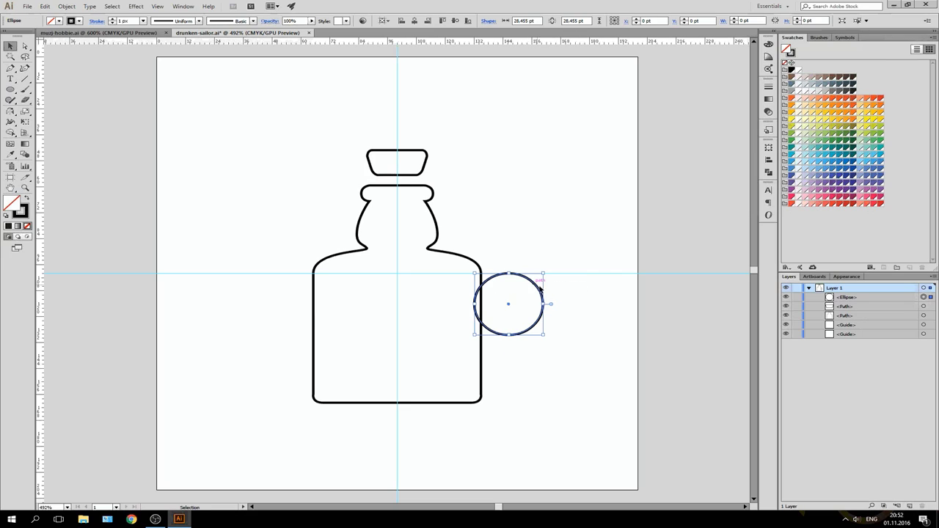
Paste a copy in front, shrink it to about 19.5 pt, and Minus Front to form a ring.
{"action": "key", "text": "ctrl+c"}
{"action": "key", "text": "ctrl+f"}
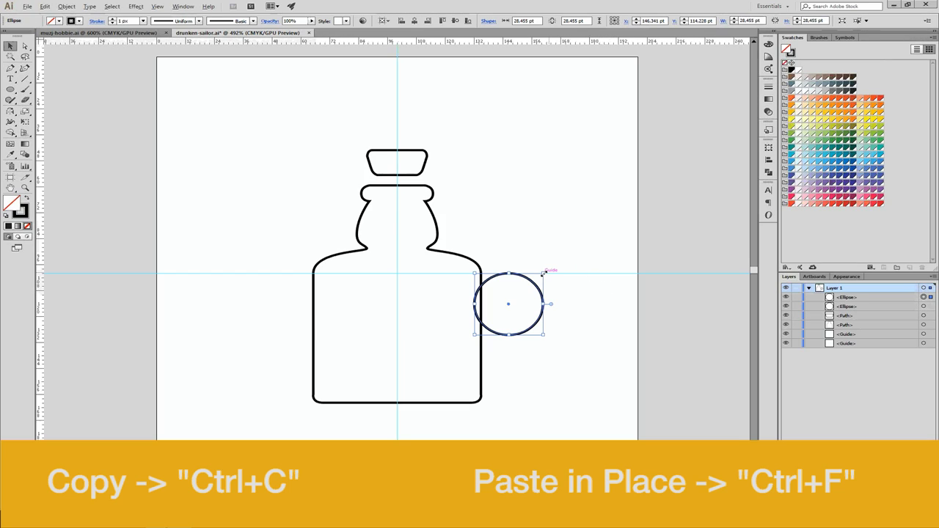
{"action": "left_click_drag", "start_coordinate": [542, 272], "coordinate": [534, 280]}
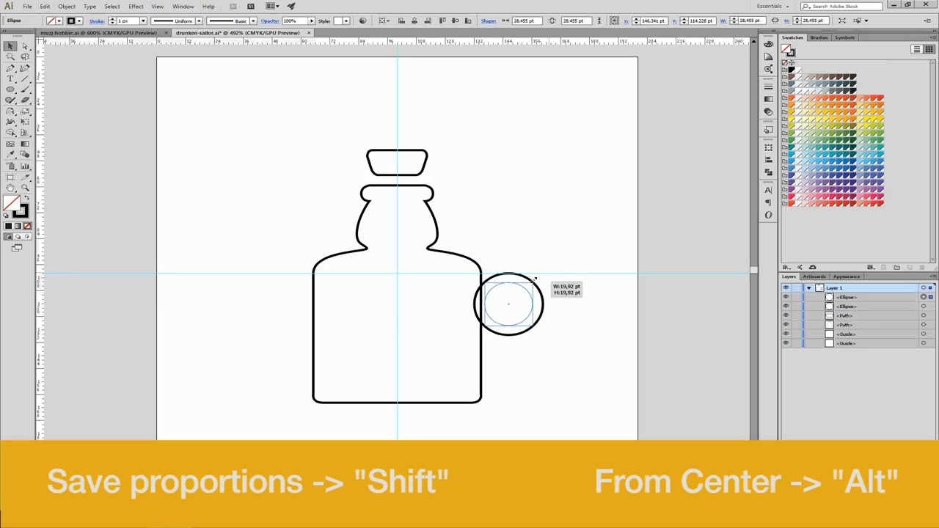
{"action": "left_click_drag", "start_coordinate": [535, 280], "coordinate": [534, 281]}
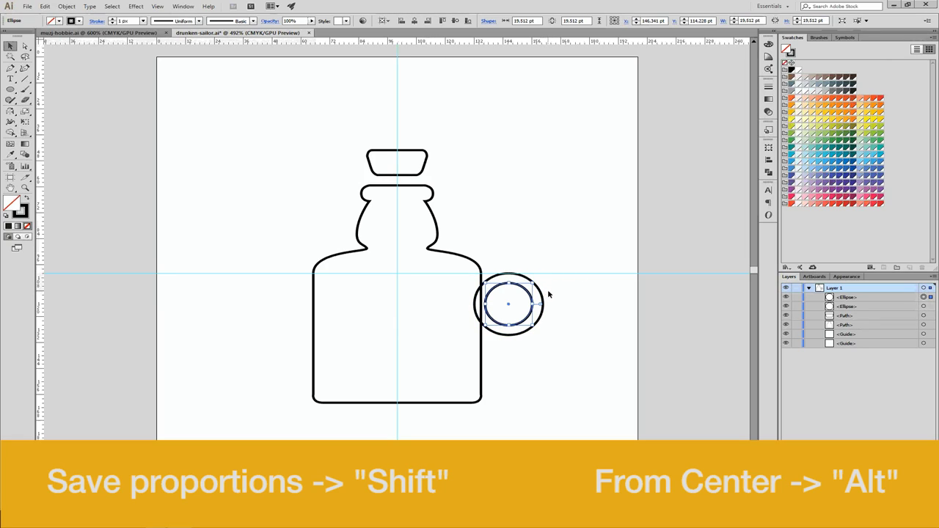
{"action": "left_click", "coordinate": [542, 298], "text": "shift"}
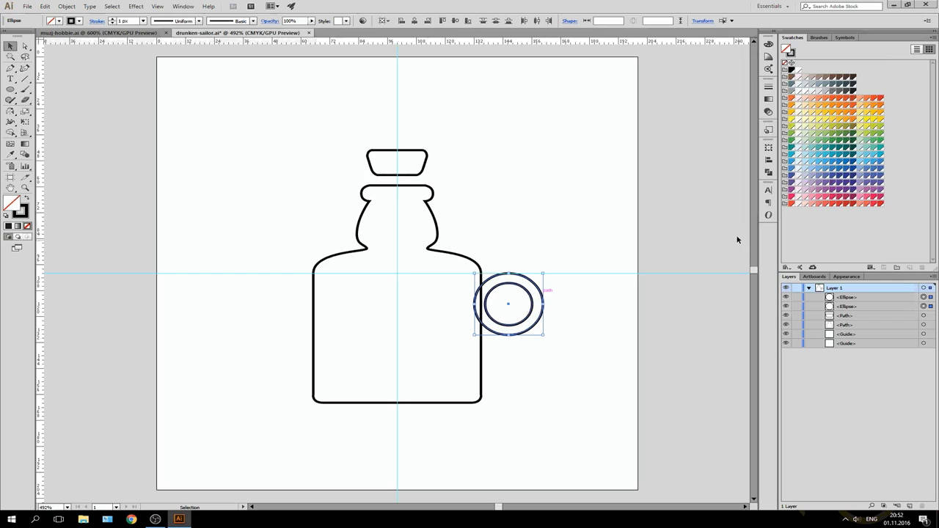
{"action": "left_click", "coordinate": [768, 172]}
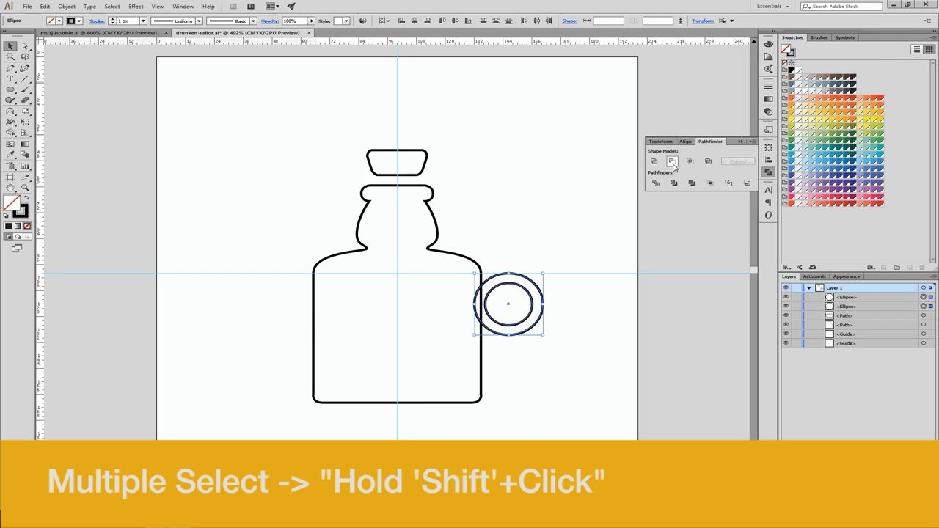
{"action": "left_click", "coordinate": [671, 161]}
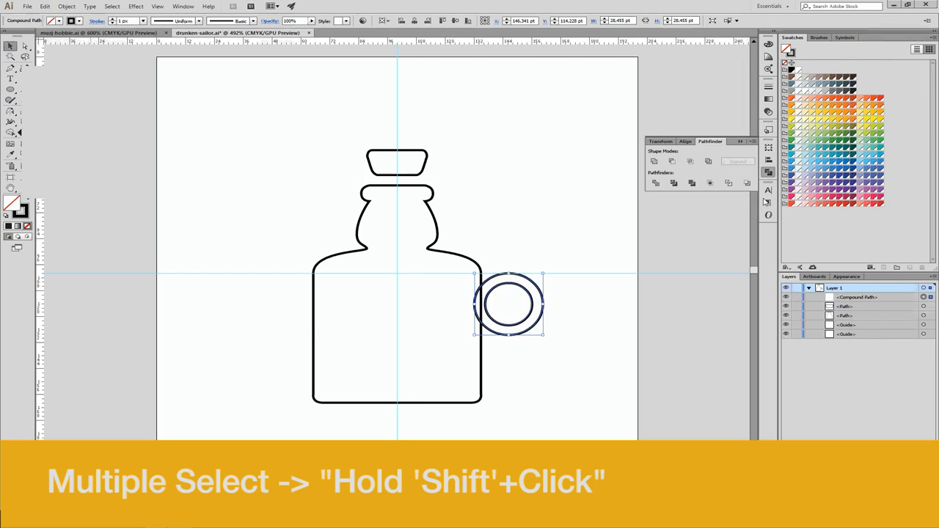
Nudge the ring onto the bottle edge; try Minus Front and Unite with the bottle, undoing both.
{"action": "left_click", "coordinate": [769, 173]}
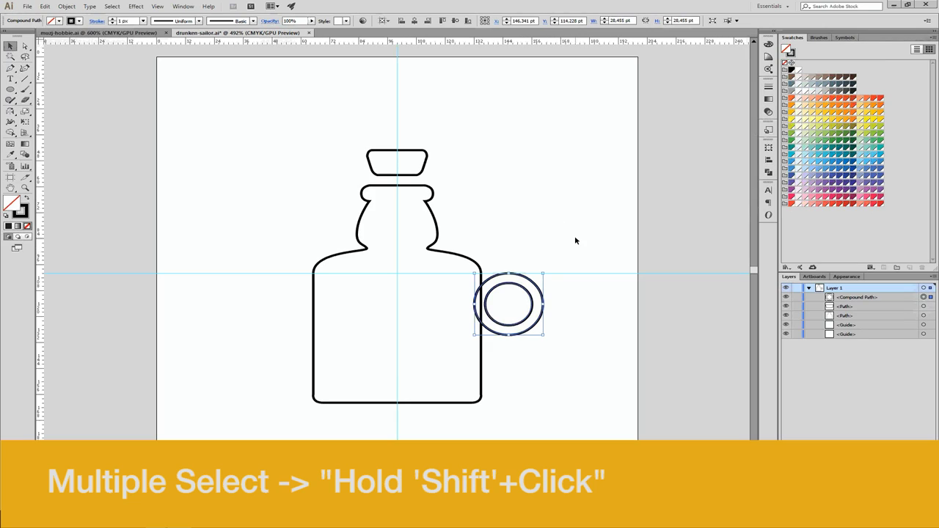
{"action": "mouse_move", "coordinate": [526, 293]}
{"action": "left_mouse_down"}
{"action": "mouse_move", "coordinate": [567, 294]}
{"action": "mouse_move", "coordinate": [523, 297]}
{"action": "left_mouse_up"}
{"action": "left_click", "coordinate": [597, 298]}
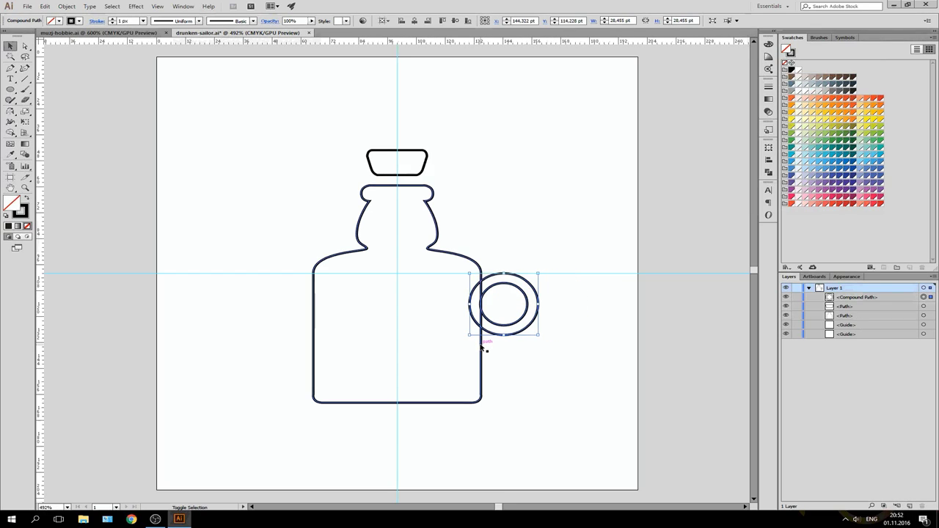
{"action": "left_click", "coordinate": [481, 347], "text": "shift"}
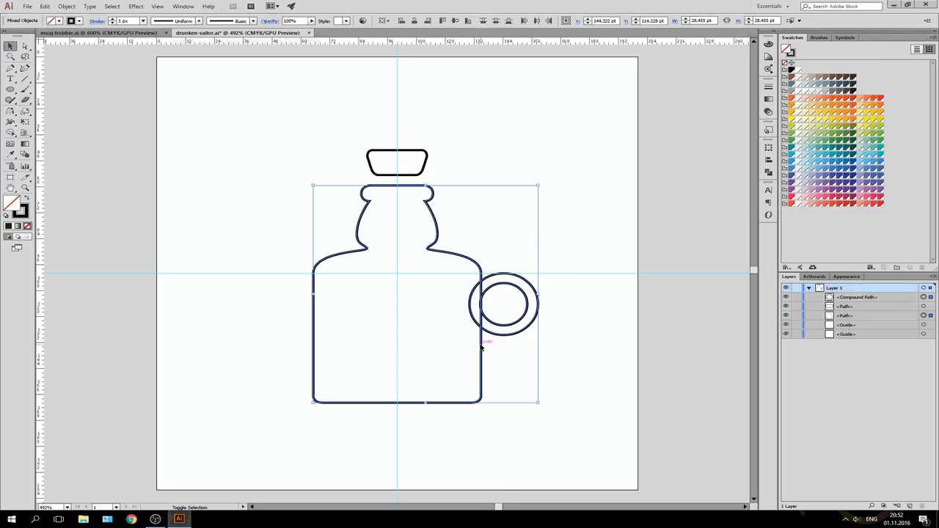
{"action": "left_click", "coordinate": [768, 173]}
{"action": "left_click", "coordinate": [671, 182]}
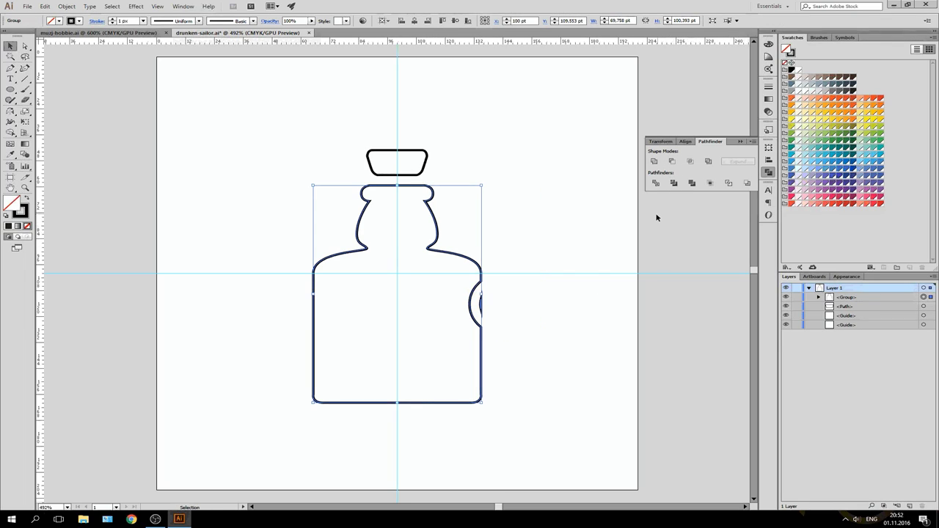
{"action": "key", "text": "ctrl+z"}
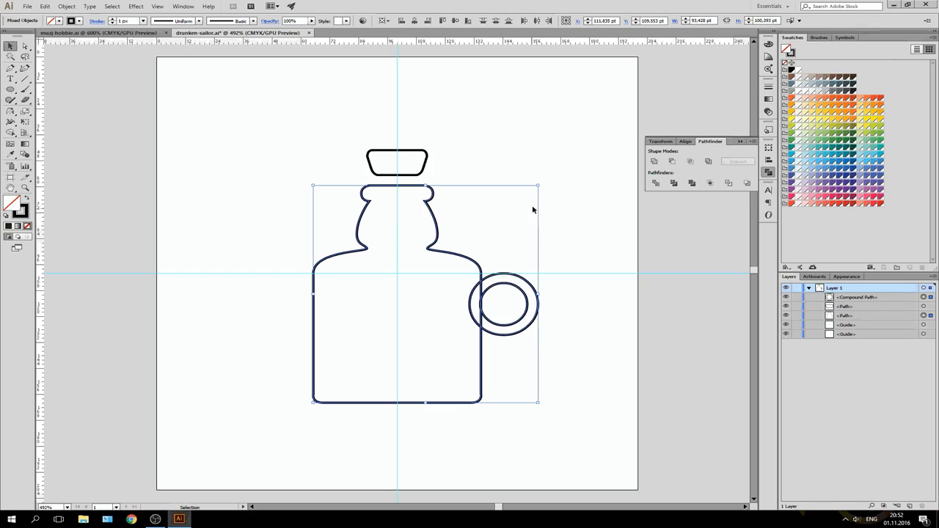
{"action": "left_click", "coordinate": [653, 161]}
{"action": "left_click", "coordinate": [588, 239]}
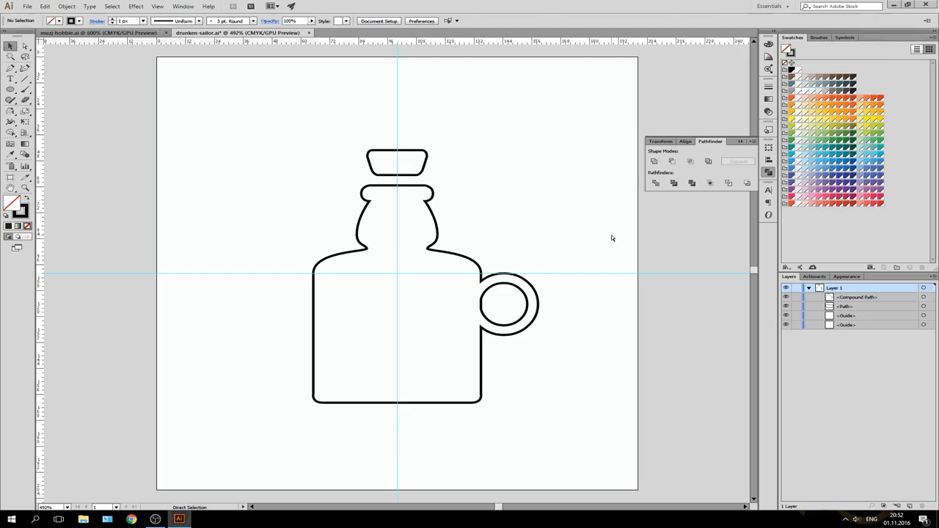
{"action": "key", "text": "ctrl+z"}
Narrow the ring to about 22.955 pt and shift the inner hole's points left into a D shape.
{"action": "left_click", "coordinate": [544, 268]}
{"action": "left_click", "coordinate": [538, 302]}
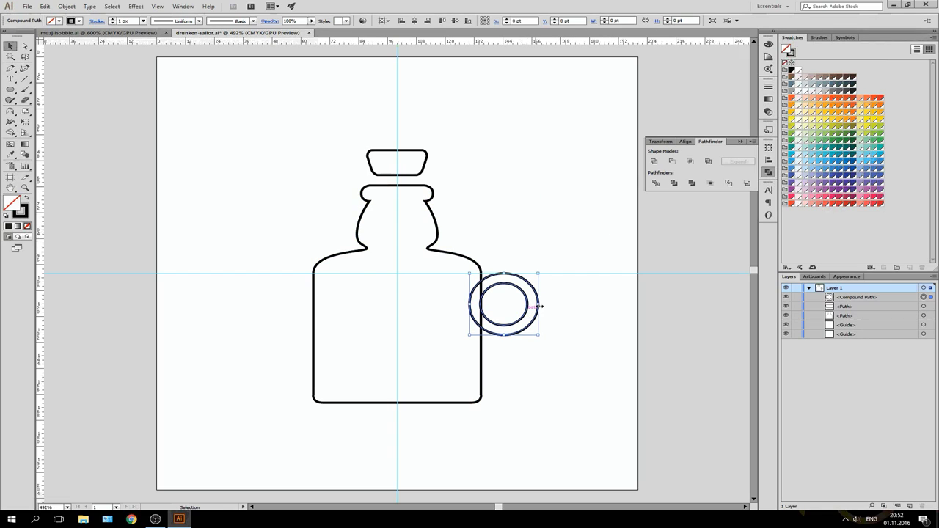
{"action": "left_click_drag", "start_coordinate": [538, 304], "coordinate": [525, 304]}
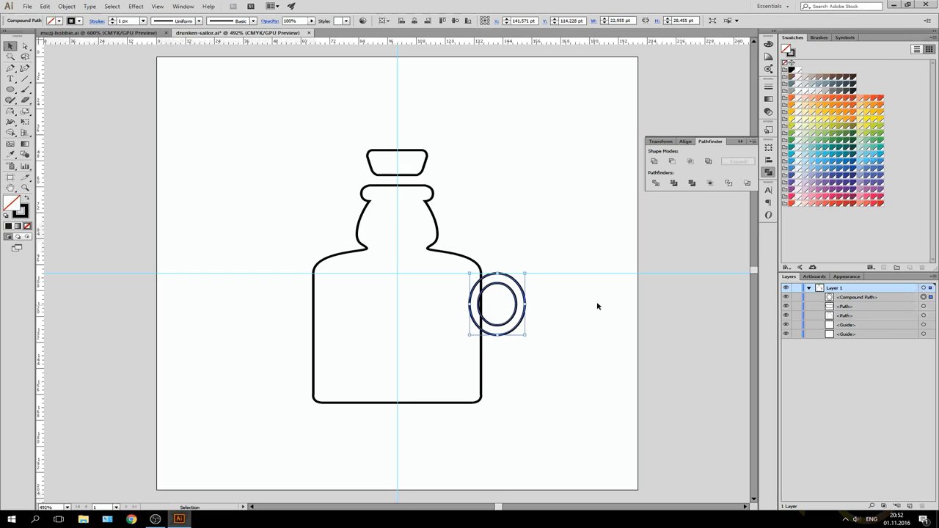
{"action": "key", "text": "ctrl+equal"}
{"action": "key", "text": "ctrl+equal"}
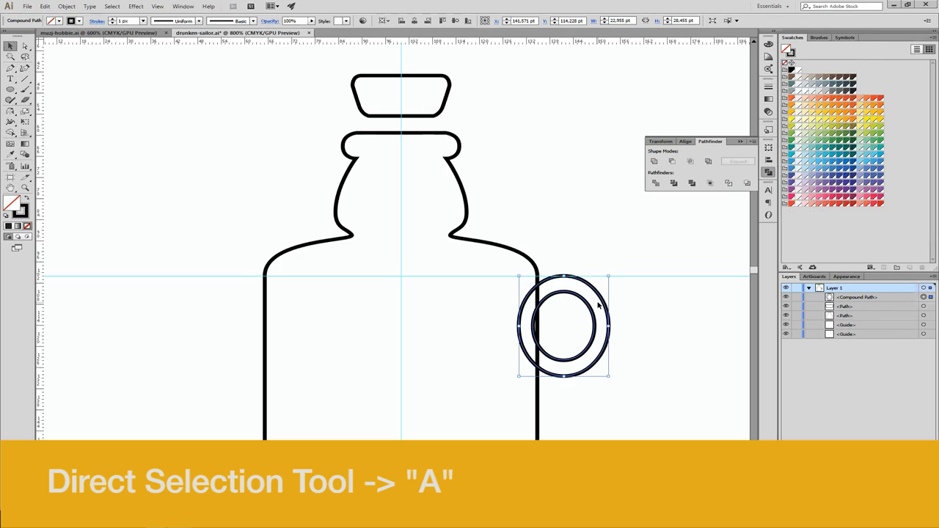
{"action": "key", "text": "a"}
{"action": "left_click", "coordinate": [564, 276]}
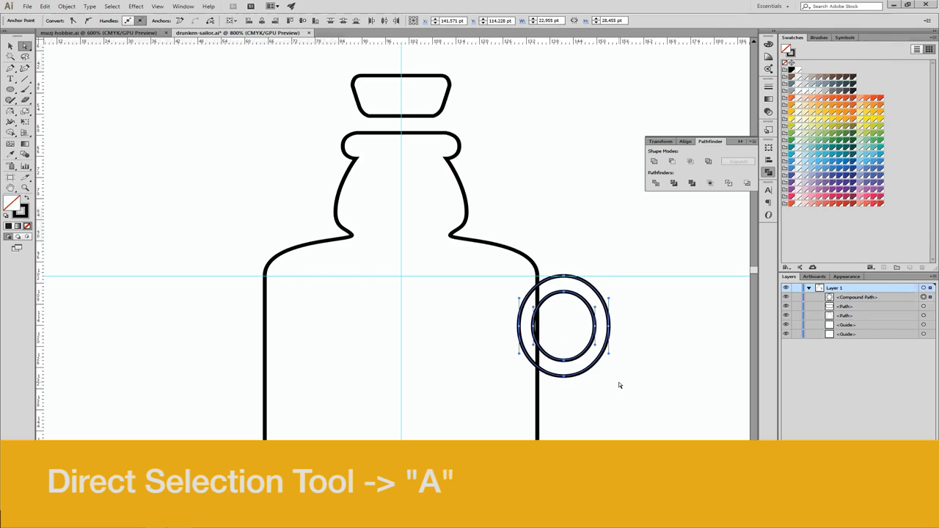
{"action": "key", "text": "Left"}
{"action": "key", "text": "Left"}
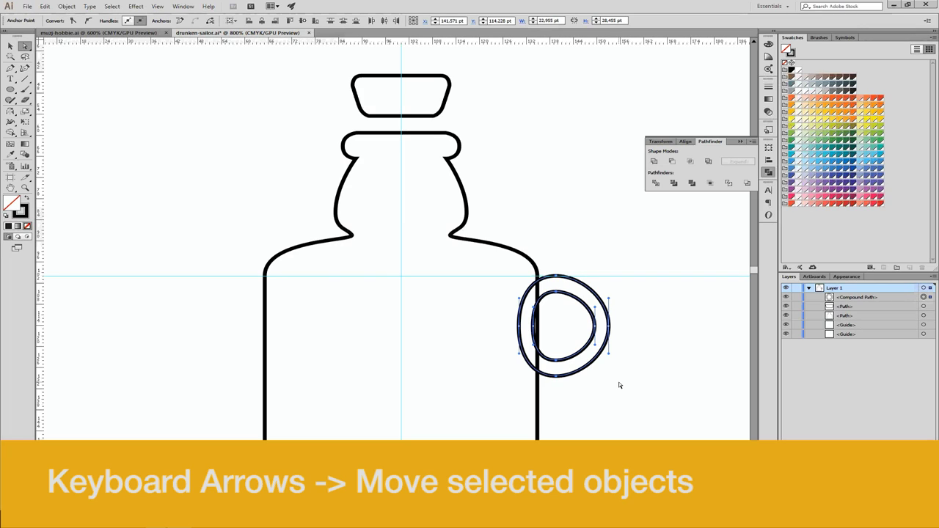
{"action": "key", "text": "v"}
{"action": "left_click", "coordinate": [638, 345]}
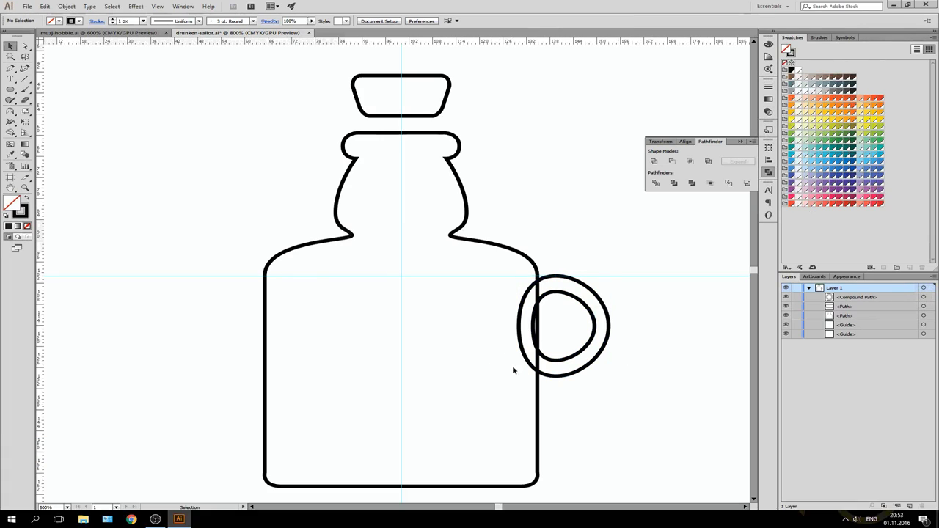
Unite the bottle and ring with Pathfinder, then paste an exact copy of the outline in front.
{"action": "left_click_drag", "start_coordinate": [513, 369], "coordinate": [557, 317]}
{"action": "left_click", "coordinate": [654, 161]}
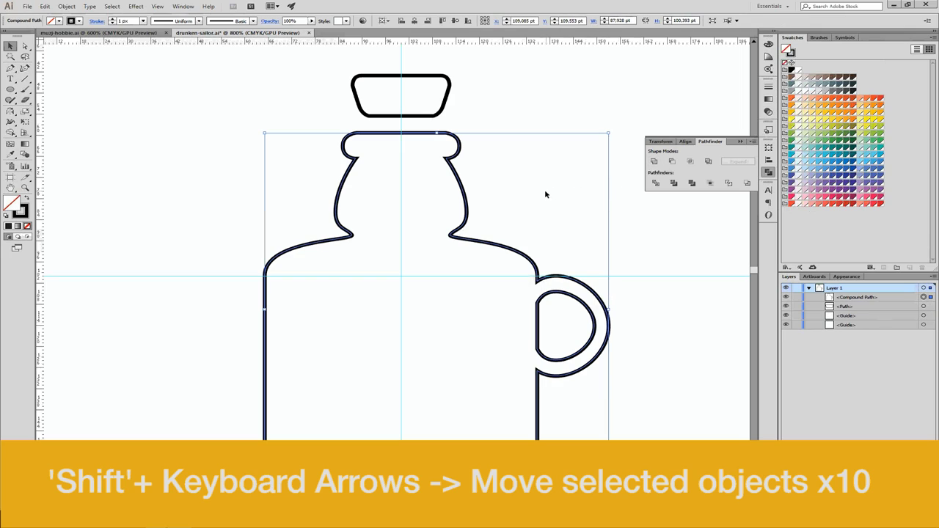
{"action": "left_click", "coordinate": [557, 199]}
{"action": "left_click", "coordinate": [768, 173]}
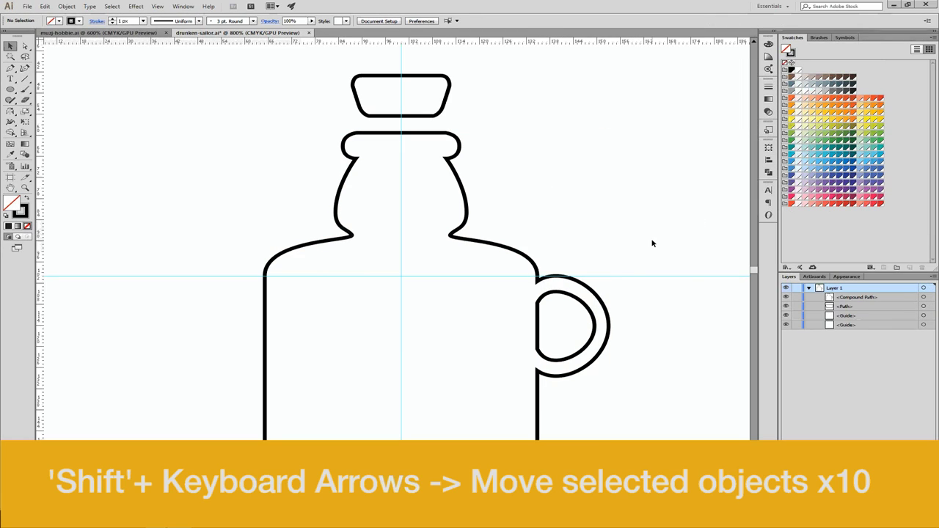
{"action": "scroll", "coordinate": [652, 243], "scroll_direction": "up", "scroll_amount": 2}
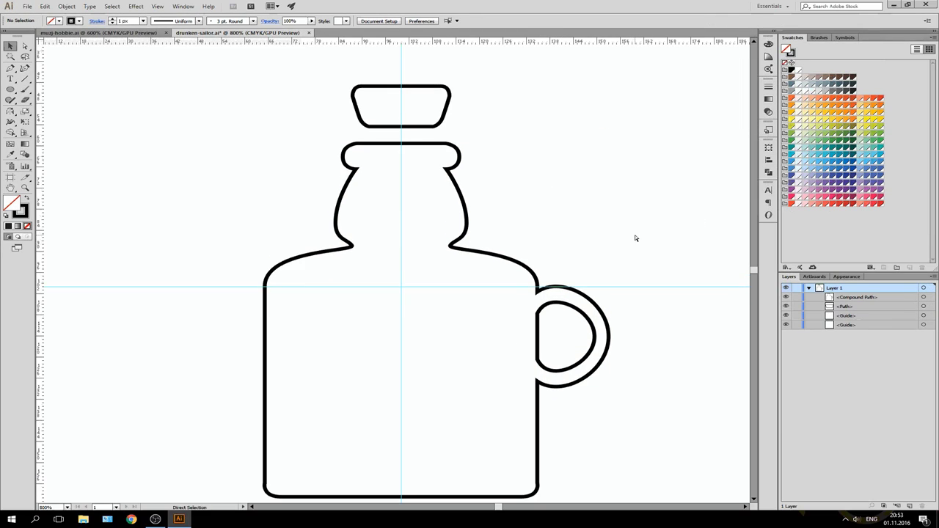
{"action": "key", "text": "ctrl+minus"}
{"action": "key", "text": "ctrl+minus"}
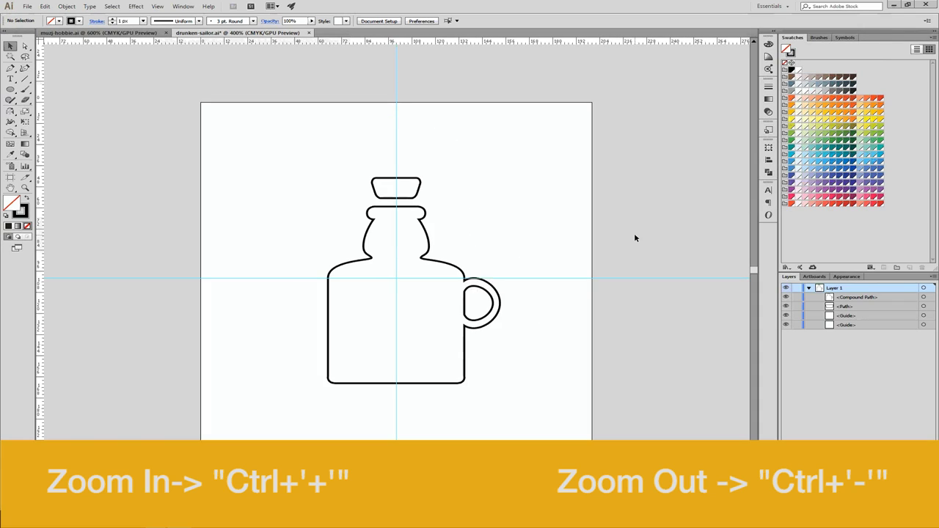
{"action": "key", "text": "ctrl+plus"}
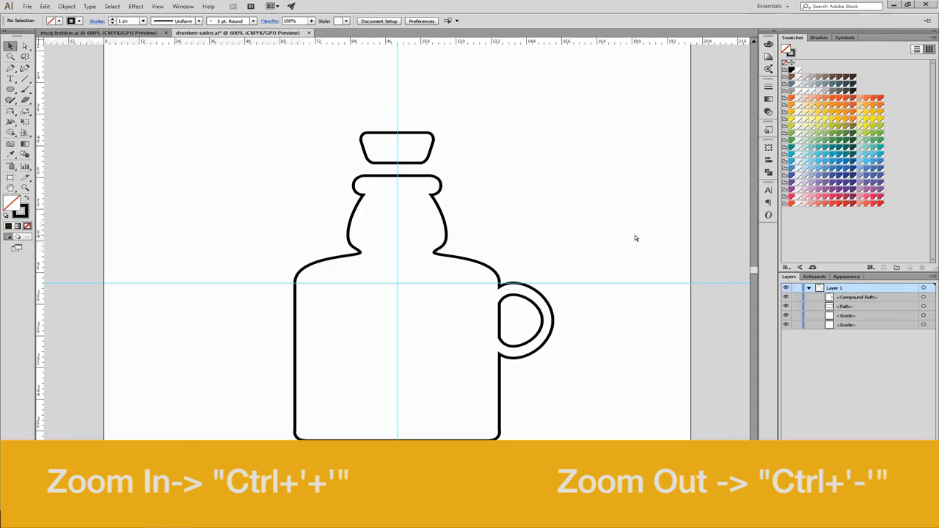
{"action": "left_click", "coordinate": [489, 265]}
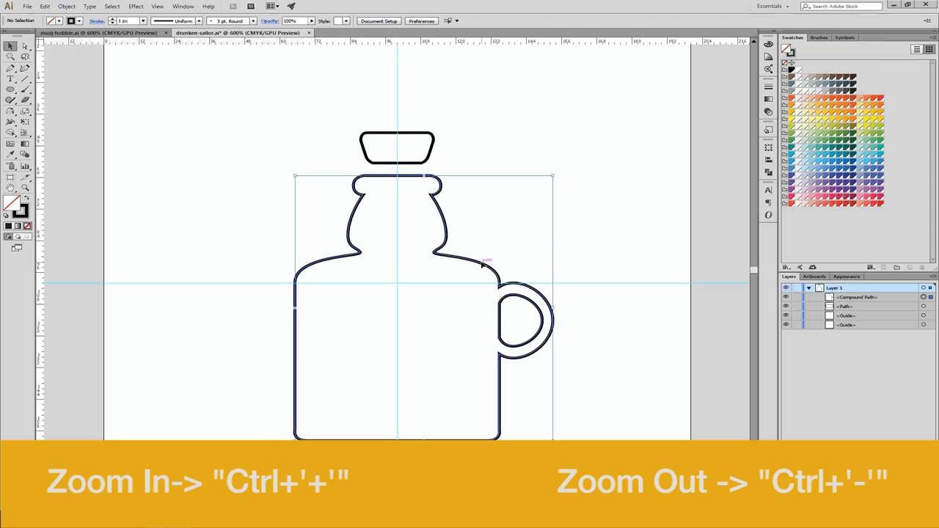
{"action": "key", "text": "ctrl+c"}
{"action": "key", "text": "ctrl+f"}
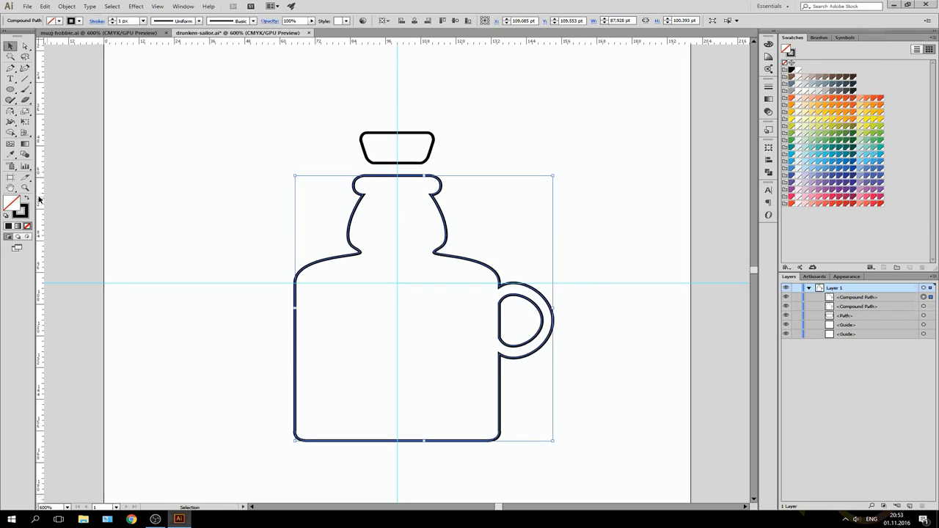
Swap the copy's fill and stroke for a black fill with a 6 px orange stroke.
{"action": "key", "text": "shift+x"}
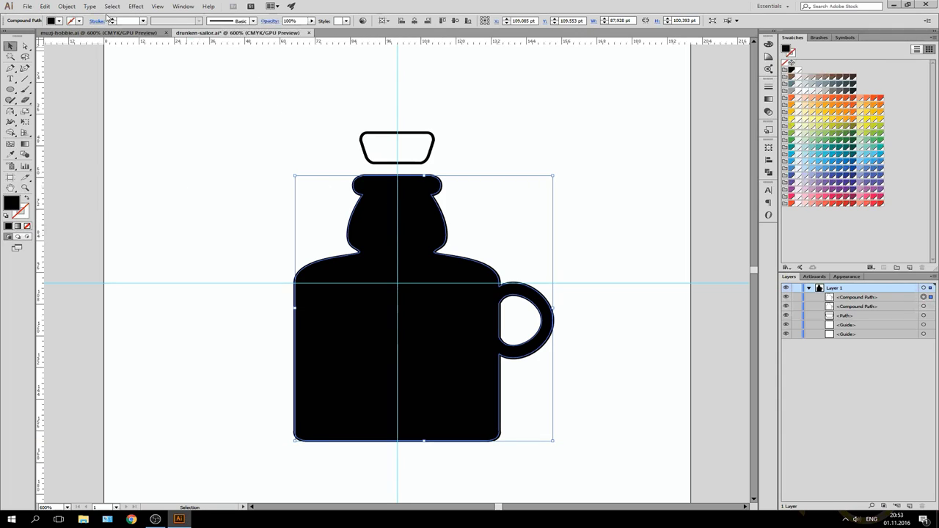
{"action": "left_click", "coordinate": [112, 20]}
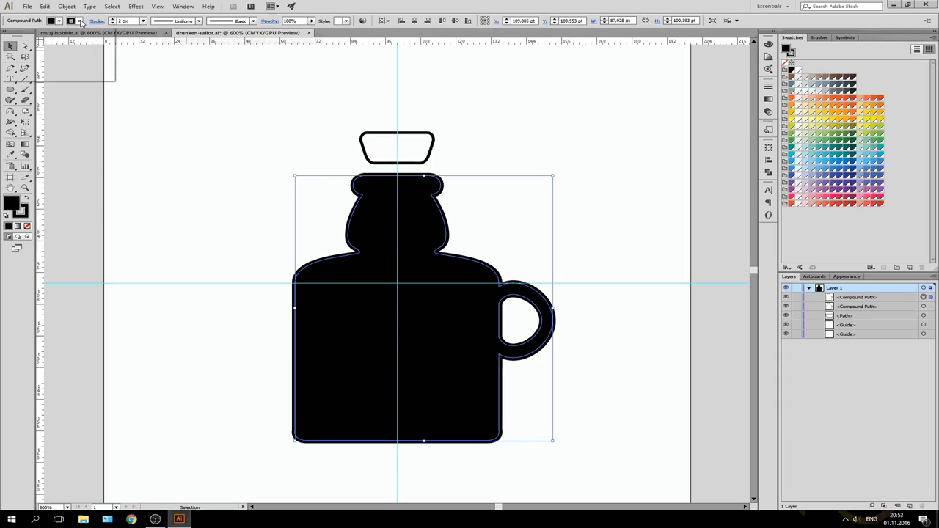
{"action": "scroll", "coordinate": [36, 60], "scroll_direction": "down", "scroll_amount": 3}
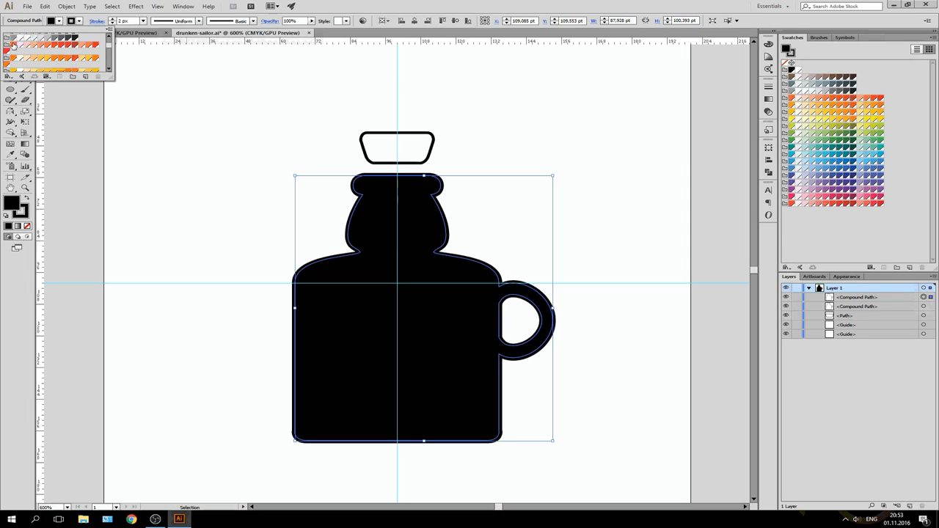
{"action": "left_click", "coordinate": [53, 45]}
{"action": "left_click", "coordinate": [112, 18]}
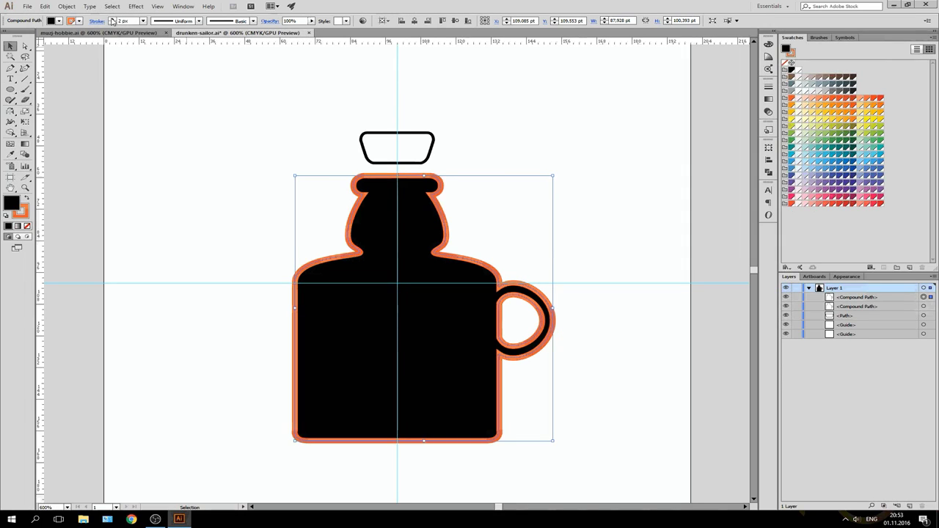
{"action": "left_click", "coordinate": [111, 18]}
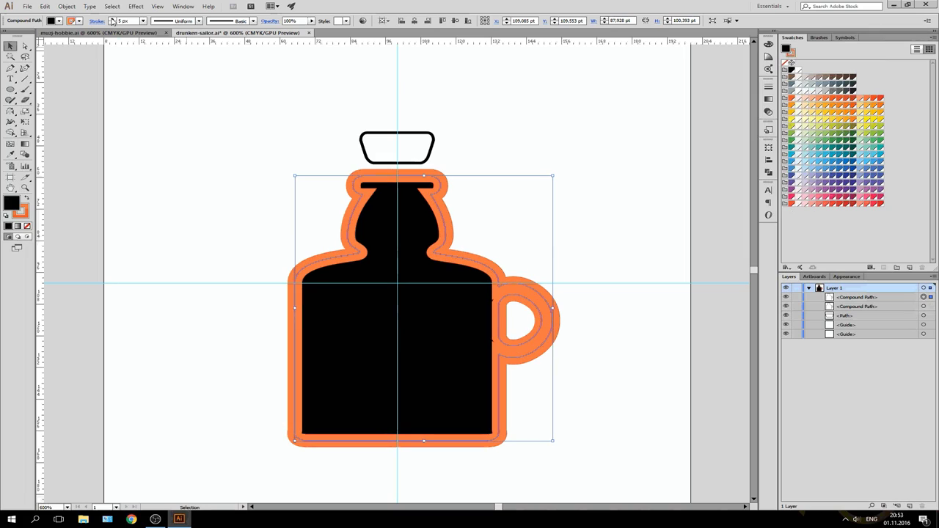
{"action": "left_click", "coordinate": [112, 18]}
Expand the stroked copy's fill and stroke and unite them into one outline shape.
{"action": "key", "text": "shift+ctrl+F9"}
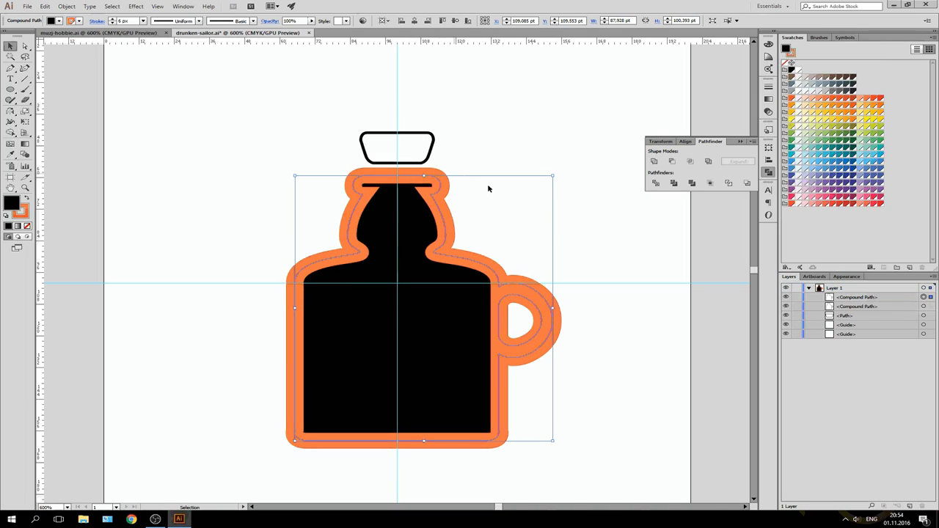
{"action": "left_click", "coordinate": [67, 7]}
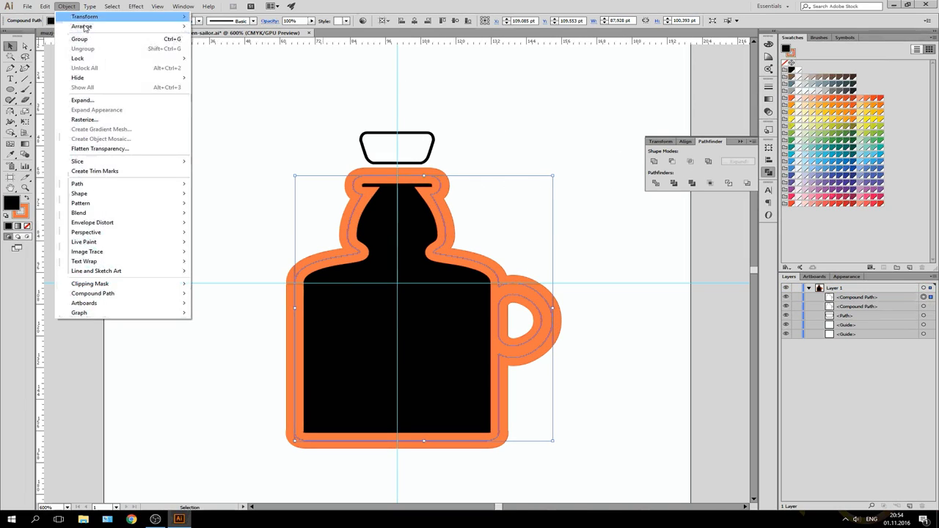
{"action": "left_click", "coordinate": [107, 102]}
{"action": "key", "text": "Return"}
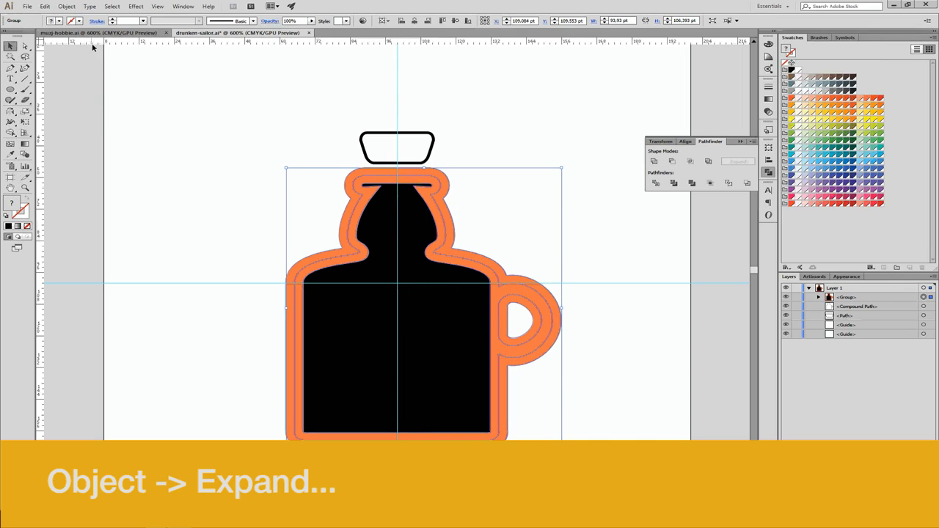
{"action": "left_click", "coordinate": [672, 161]}
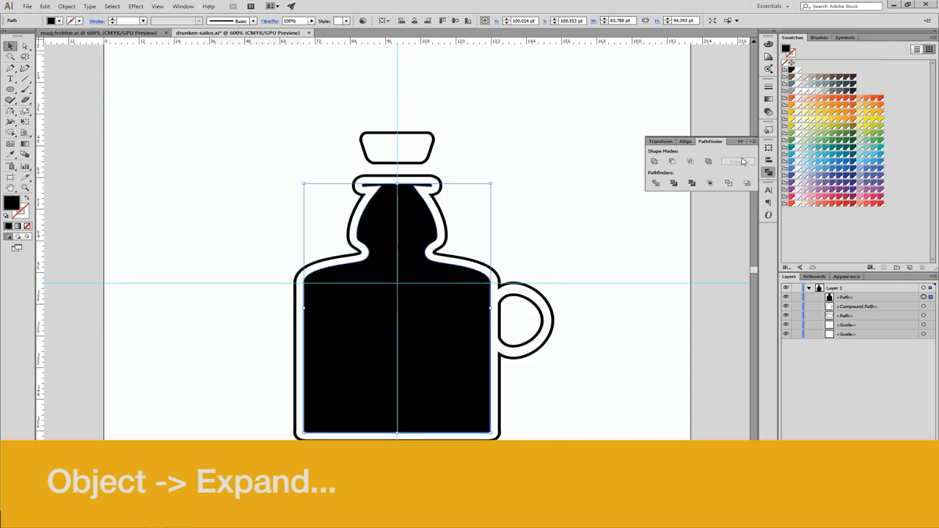
{"action": "left_click", "coordinate": [767, 173]}
{"action": "left_click", "coordinate": [598, 187]}
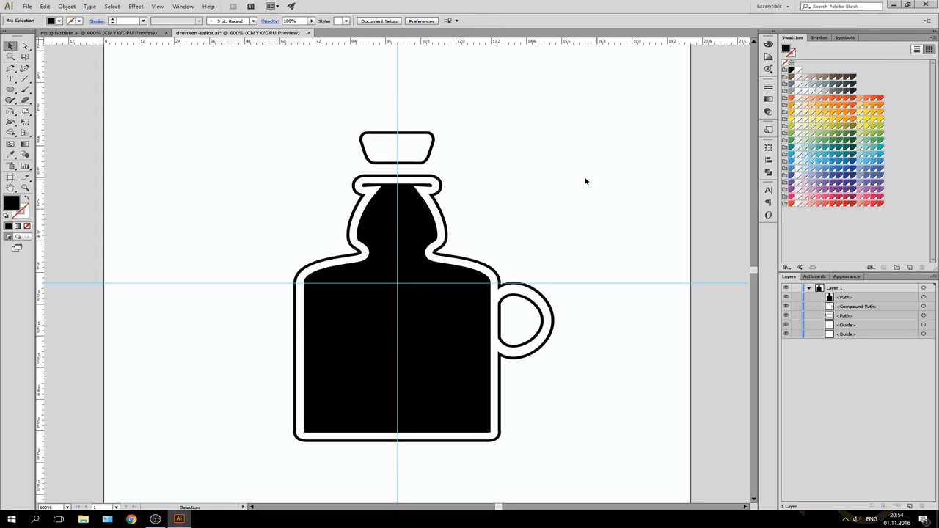
Paste a copy of the cork in front with a black fill and 6 px black stroke.
{"action": "left_click", "coordinate": [371, 138]}
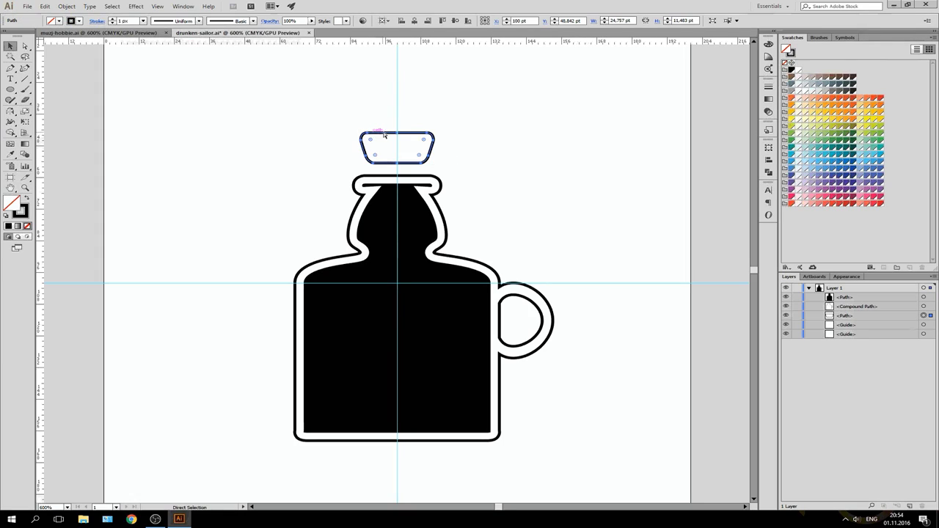
{"action": "key", "text": "ctrl+c"}
{"action": "key", "text": "ctrl+f"}
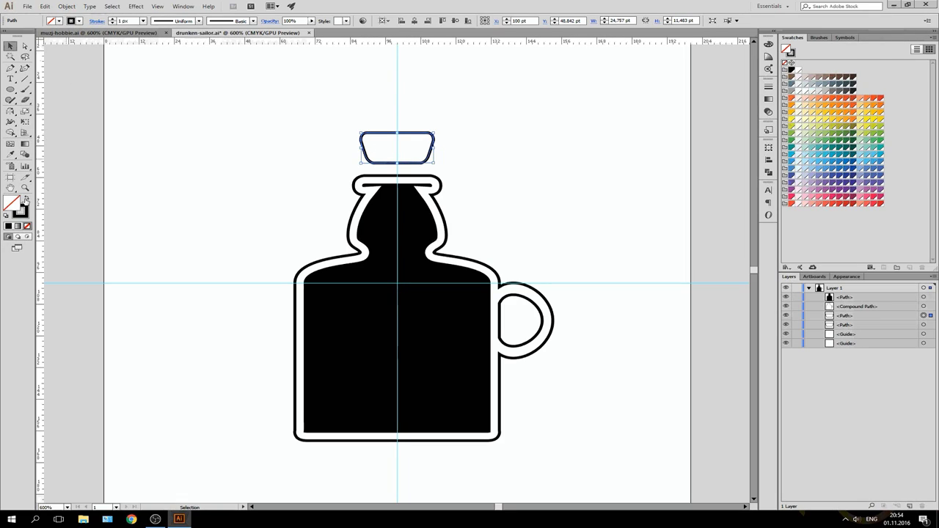
{"action": "left_click", "coordinate": [26, 199]}
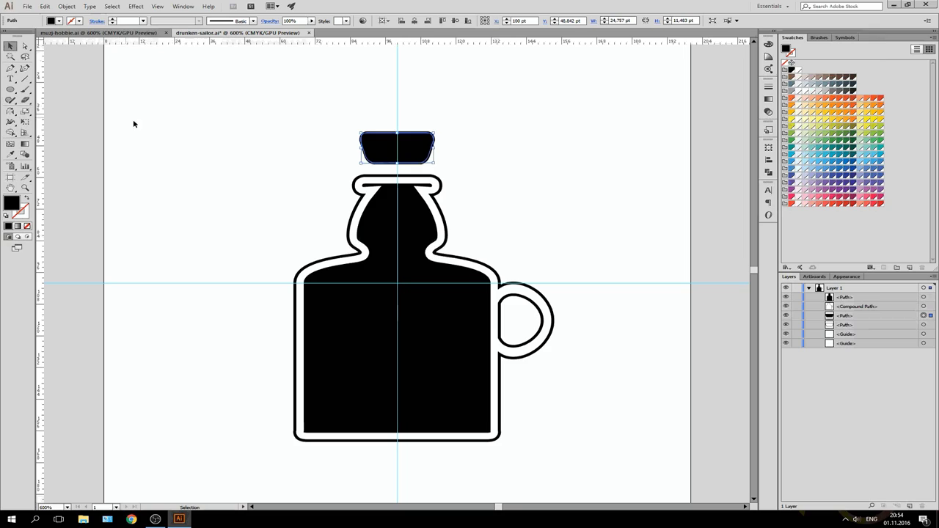
{"action": "left_click", "coordinate": [111, 20]}
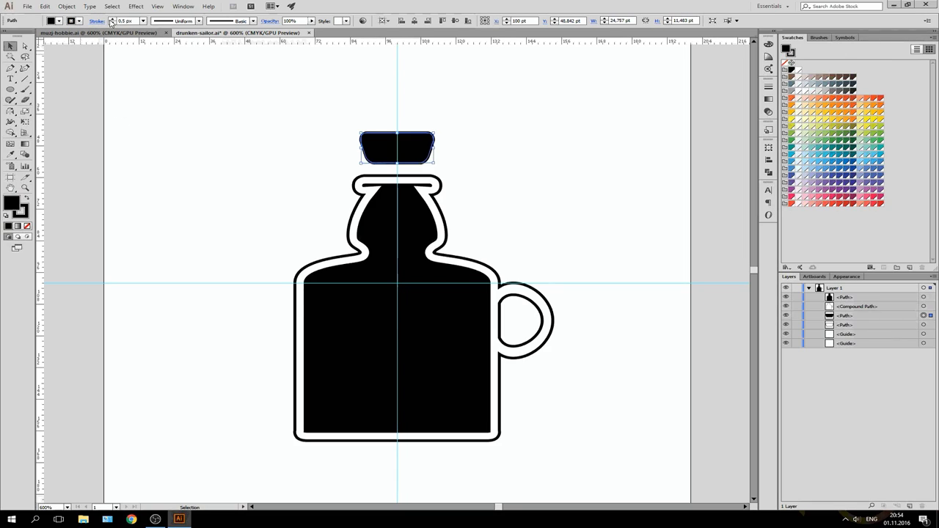
{"action": "left_click", "coordinate": [112, 18]}
{"action": "left_click", "coordinate": [111, 18]}
{"action": "left_click", "coordinate": [112, 19]}
{"action": "left_click", "coordinate": [112, 19]}
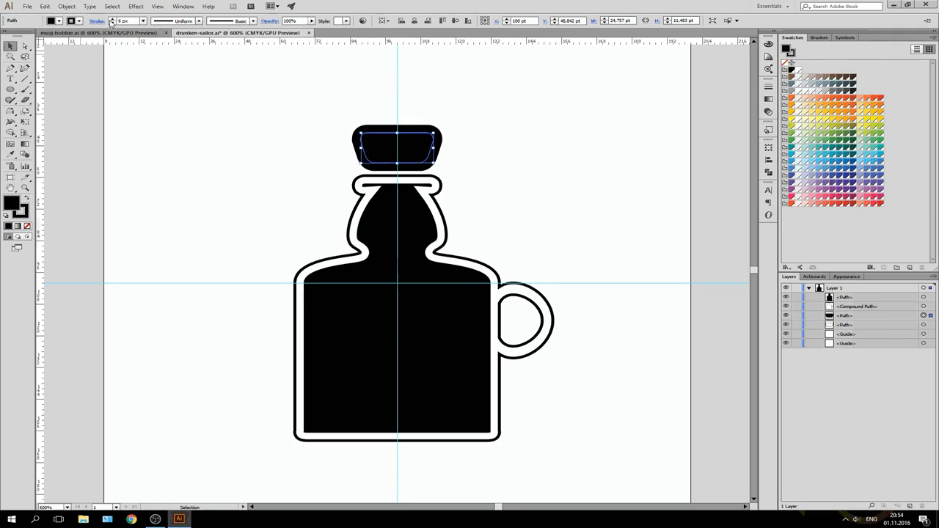
Expand the cork copy and apply Pathfinder Minus Front to leave the inner cork piece.
{"action": "left_click", "coordinate": [67, 6]}
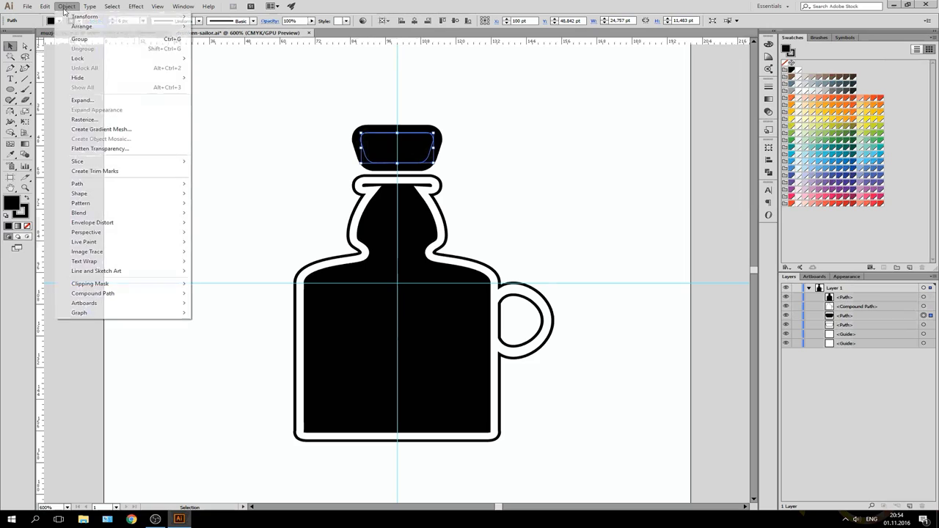
{"action": "left_click", "coordinate": [88, 99]}
{"action": "key", "text": "Return"}
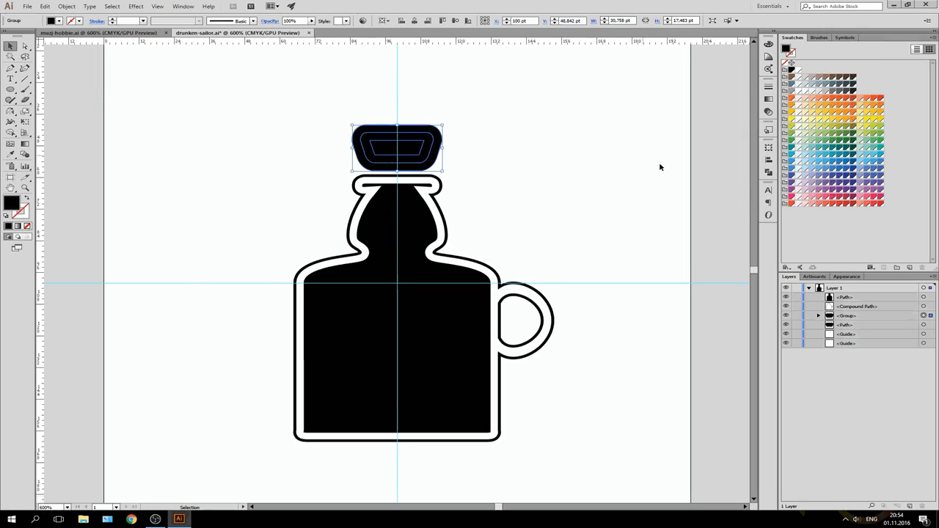
{"action": "left_click", "coordinate": [768, 173]}
{"action": "left_click", "coordinate": [673, 162]}
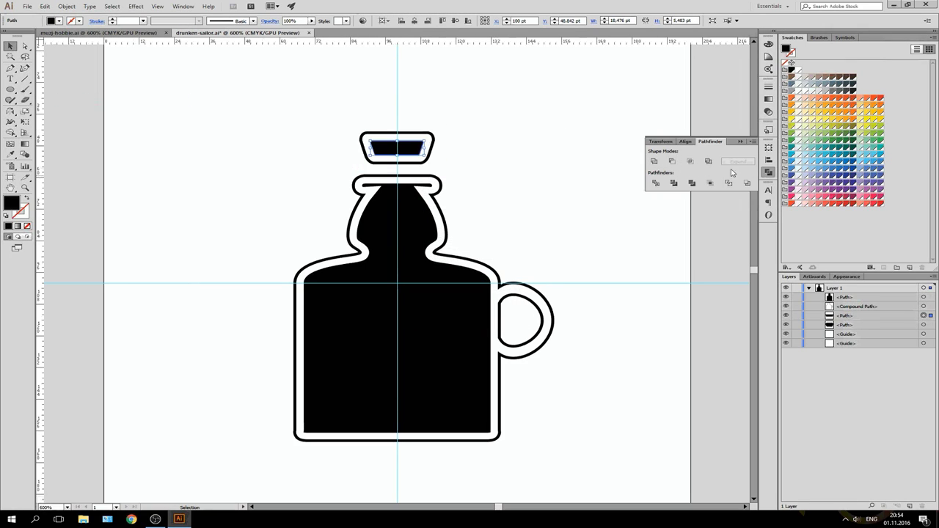
{"action": "left_click", "coordinate": [555, 165]}
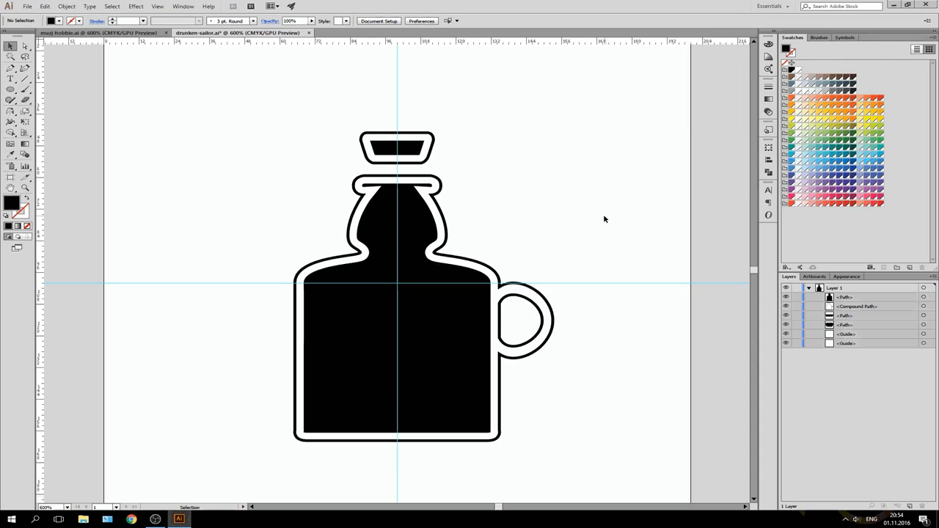
Zoom in on the bottle and set the Pen tool's stroke colour to white.
{"action": "key", "text": "ctrl+plus"}
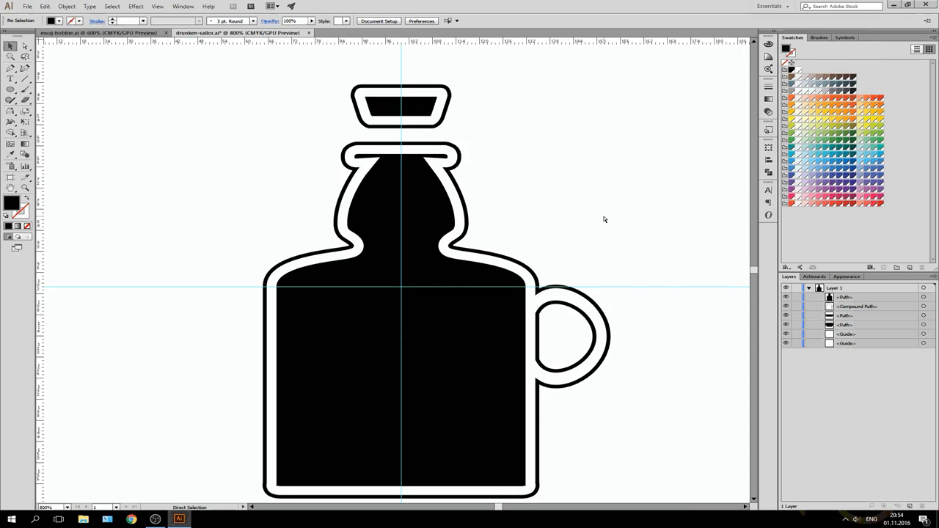
{"action": "scroll", "coordinate": [607, 217], "scroll_direction": "down", "scroll_amount": 1}
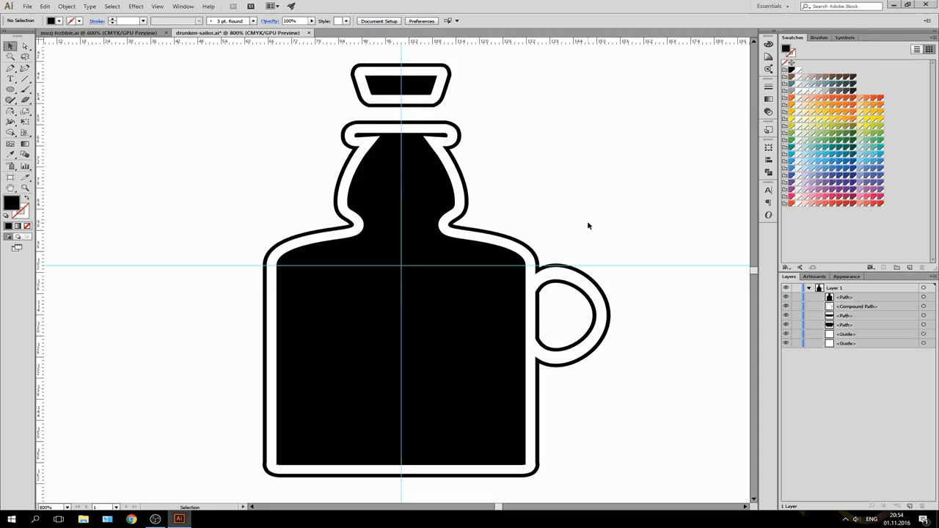
{"action": "key", "text": "p"}
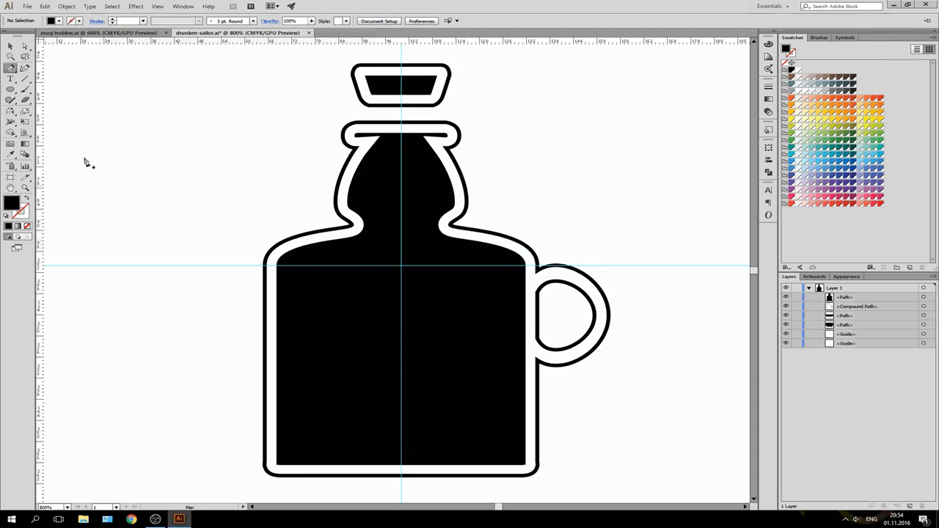
{"action": "left_click", "coordinate": [78, 22]}
{"action": "left_click", "coordinate": [13, 46]}
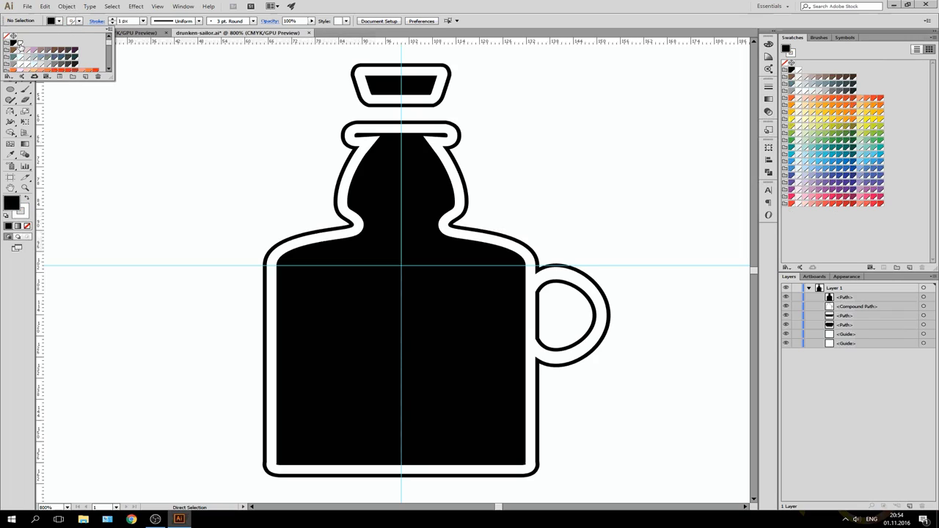
{"action": "left_click", "coordinate": [306, 248]}
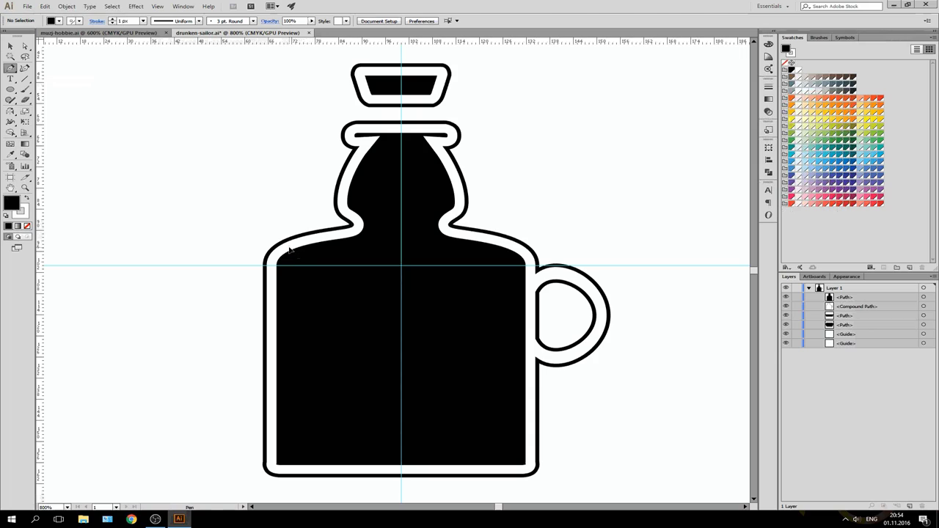
Draw a curved white highlight along the bottle's upper-left shoulder.
{"action": "left_click", "coordinate": [290, 250]}
{"action": "left_click_drag", "start_coordinate": [335, 262], "coordinate": [369, 262]}
{"action": "left_click", "coordinate": [368, 272]}
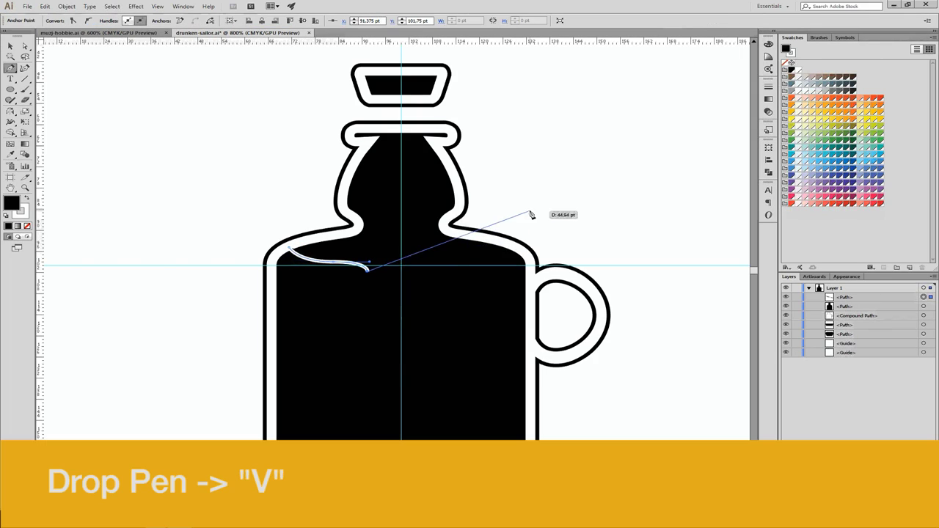
{"action": "key", "text": "v"}
{"action": "left_click", "coordinate": [550, 219]}
{"action": "left_click", "coordinate": [343, 264]}
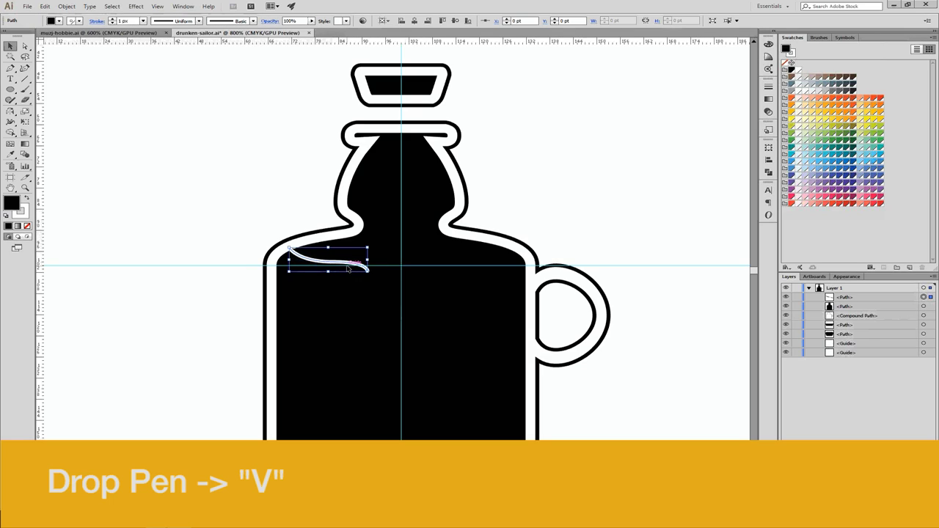
Give the shoulder curve the tapered Width Profile 4.
{"action": "left_click", "coordinate": [253, 21]}
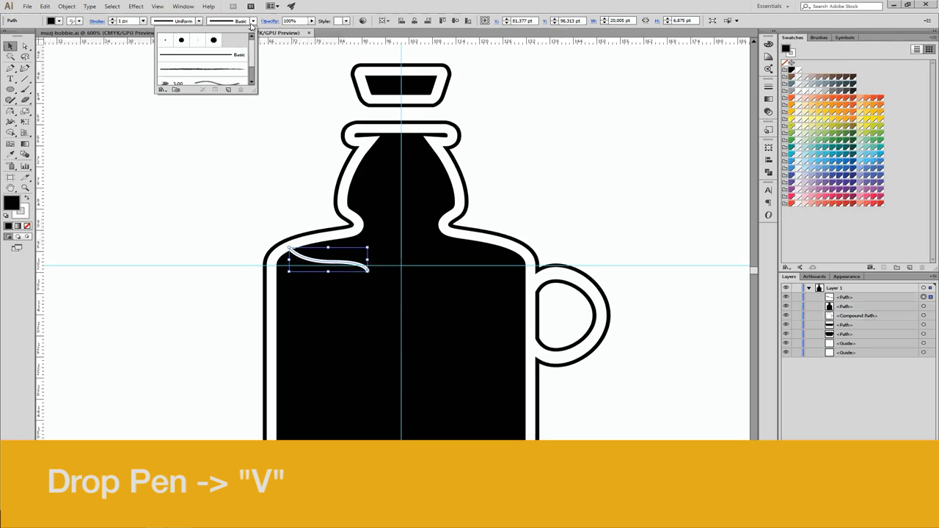
{"action": "left_click", "coordinate": [198, 20]}
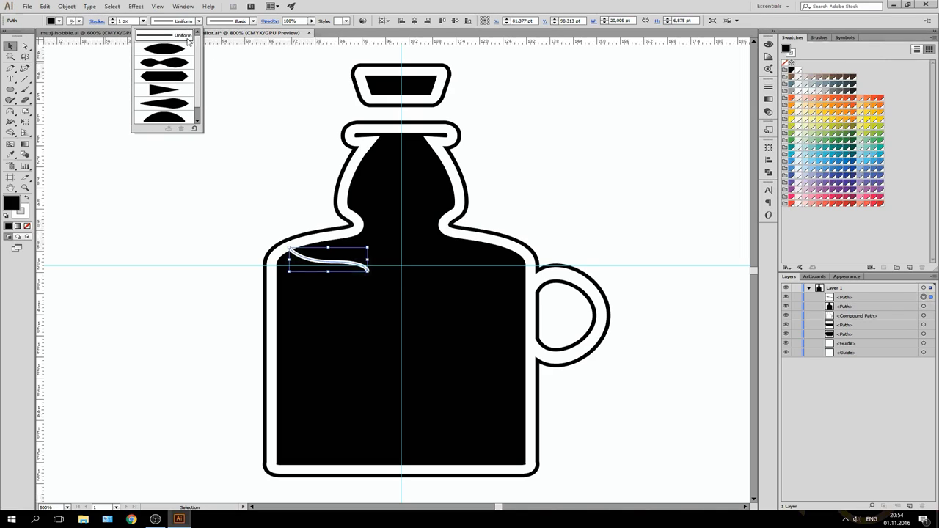
{"action": "left_click", "coordinate": [164, 90]}
{"action": "left_click", "coordinate": [546, 211]}
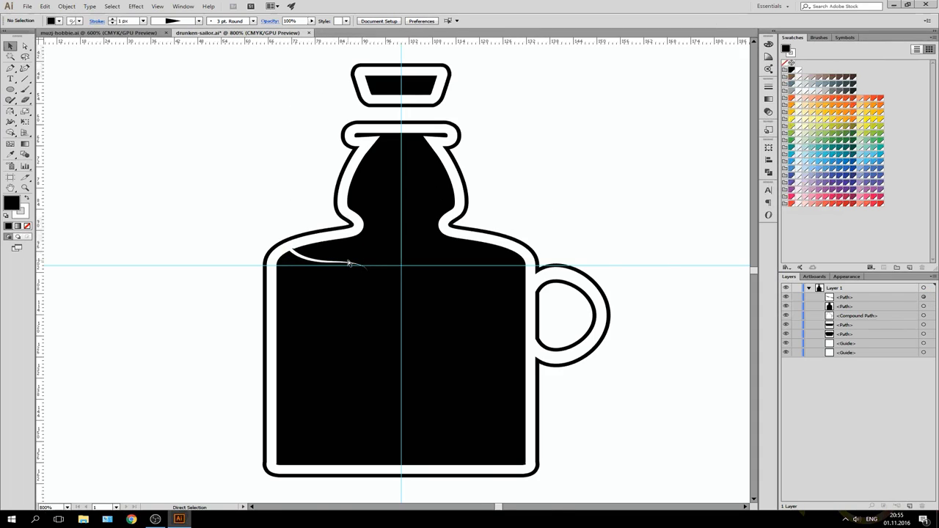
{"action": "key", "text": "ctrl+plus"}
{"action": "key", "text": "ctrl+plus"}
{"action": "key", "text": "ctrl+plus"}
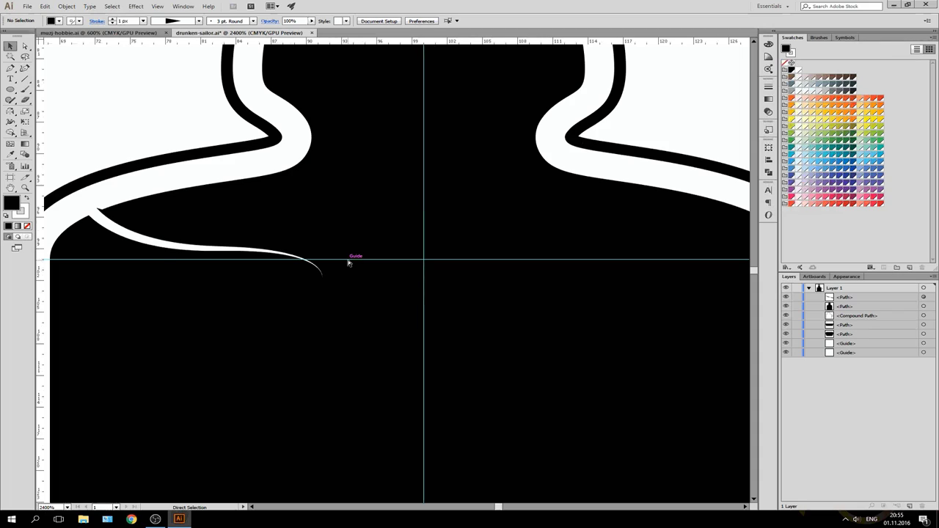
{"action": "key", "text": "ctrl+minus"}
{"action": "key", "text": "ctrl+minus"}
{"action": "key", "text": "ctrl+minus"}
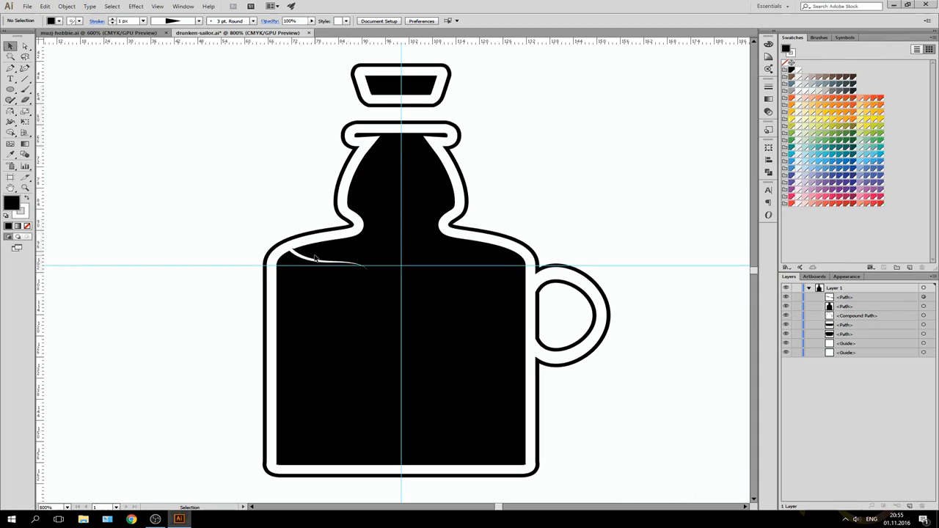
Set the curve's fill to None and shrink it to about 14.91 pt wide.
{"action": "left_click", "coordinate": [302, 253]}
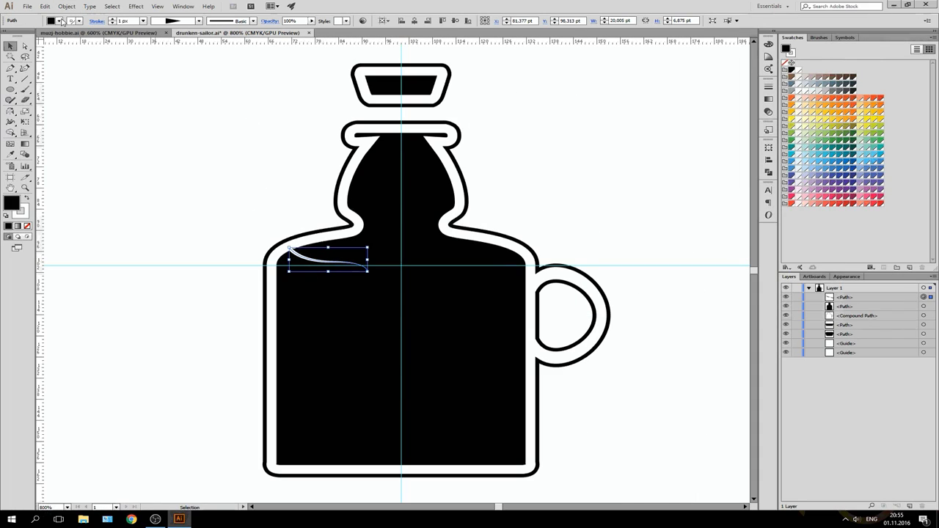
{"action": "left_click", "coordinate": [59, 21]}
{"action": "left_click", "coordinate": [7, 36]}
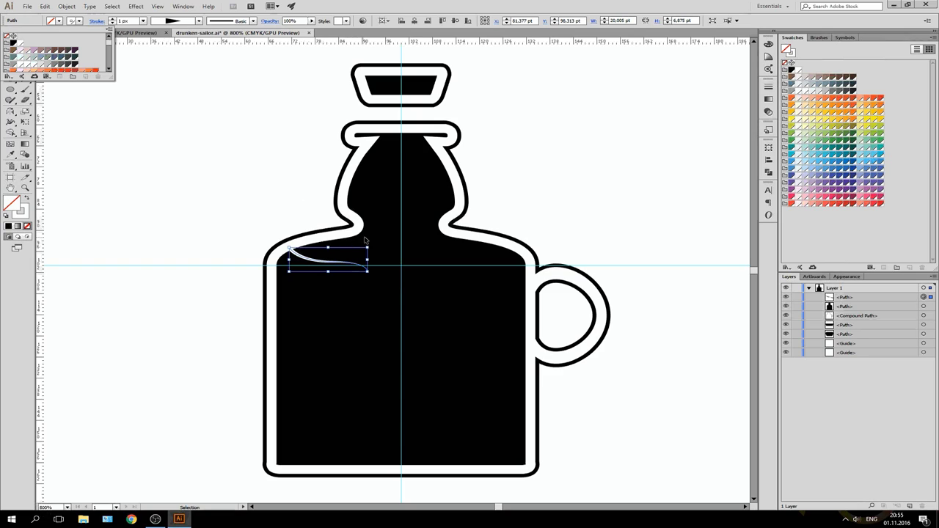
{"action": "left_click_drag", "start_coordinate": [367, 270], "coordinate": [348, 265]}
{"action": "left_click", "coordinate": [555, 209]}
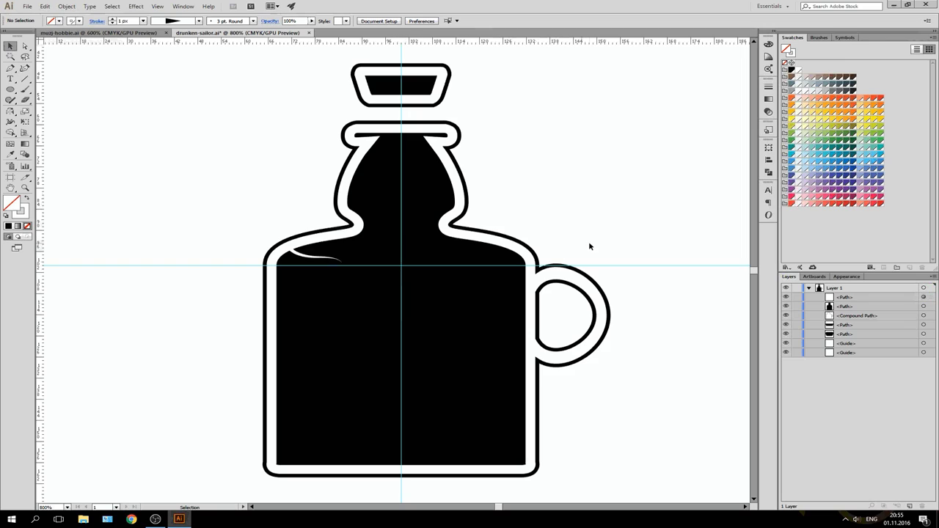
Draw a tapered white curve down the bottle's right shoulder.
{"action": "key", "text": "p"}
{"action": "left_click", "coordinate": [487, 241]}
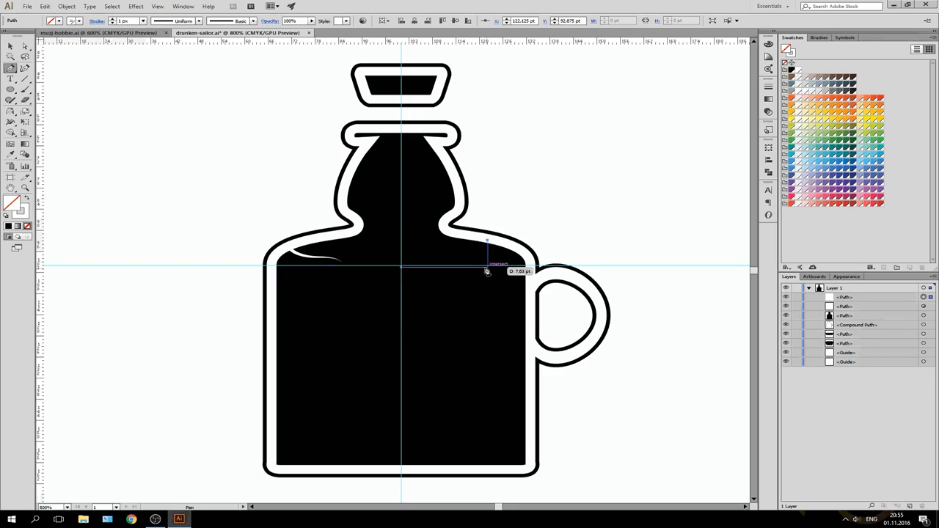
{"action": "left_click_drag", "start_coordinate": [471, 253], "coordinate": [470, 272]}
{"action": "left_click", "coordinate": [455, 274]}
{"action": "key", "text": "v"}
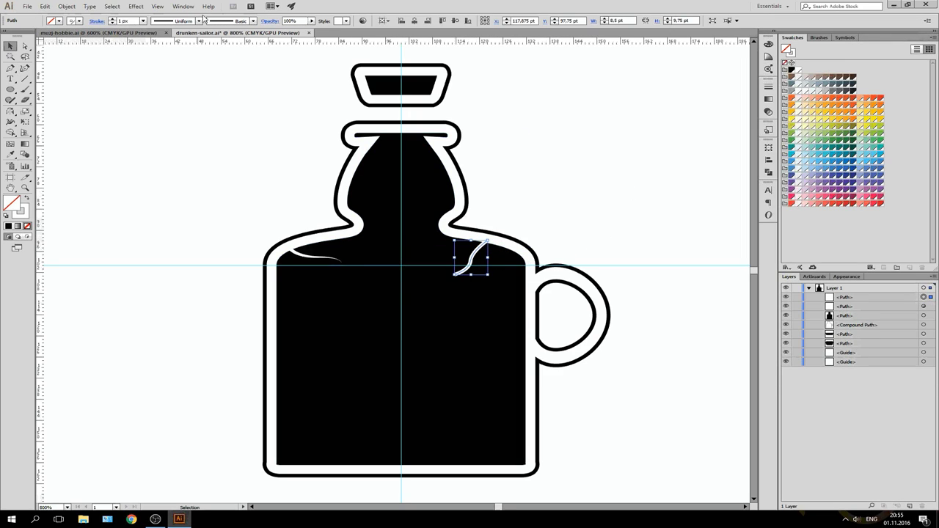
{"action": "left_click", "coordinate": [198, 20]}
{"action": "left_click", "coordinate": [163, 94]}
Add a tapered white crack curve beside the handle.
{"action": "key", "text": "p"}
{"action": "left_click", "coordinate": [525, 281]}
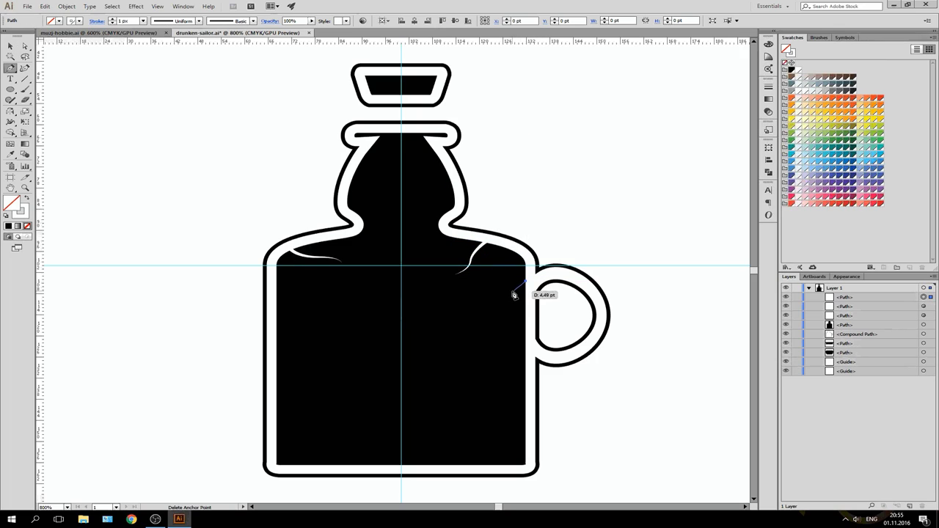
{"action": "left_click_drag", "start_coordinate": [510, 307], "coordinate": [509, 321]}
{"action": "left_click", "coordinate": [495, 318]}
{"action": "key", "text": "v"}
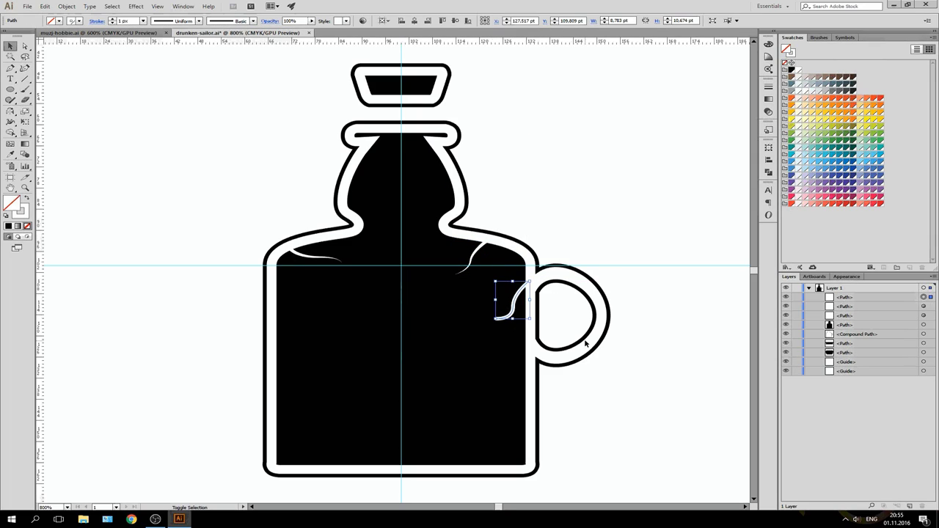
{"action": "left_click", "coordinate": [198, 21]}
{"action": "left_click", "coordinate": [163, 94]}
{"action": "left_click", "coordinate": [531, 176]}
{"action": "scroll", "coordinate": [532, 176], "scroll_direction": "down", "scroll_amount": 1}
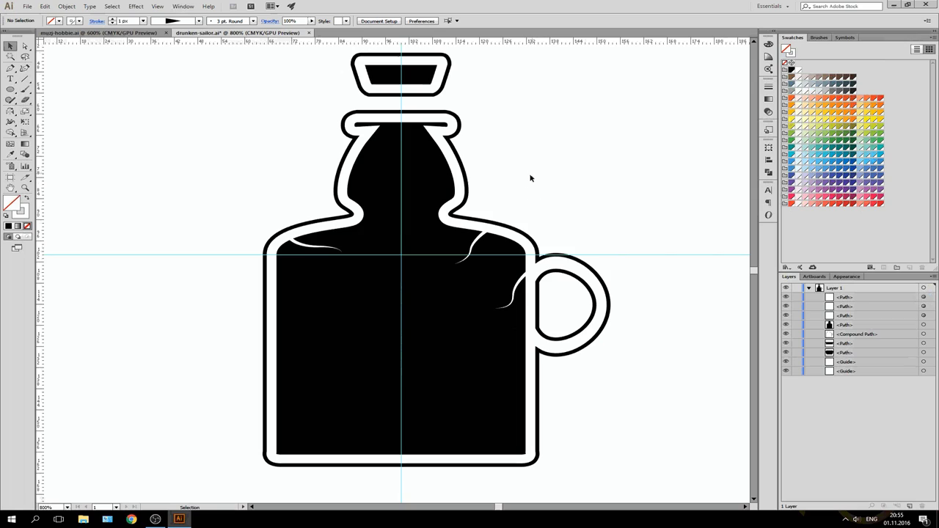
Add a short tapered crack on the bottle's left edge.
{"action": "key", "text": "p"}
{"action": "left_click", "coordinate": [278, 369]}
{"action": "left_click_drag", "start_coordinate": [297, 358], "coordinate": [296, 348]}
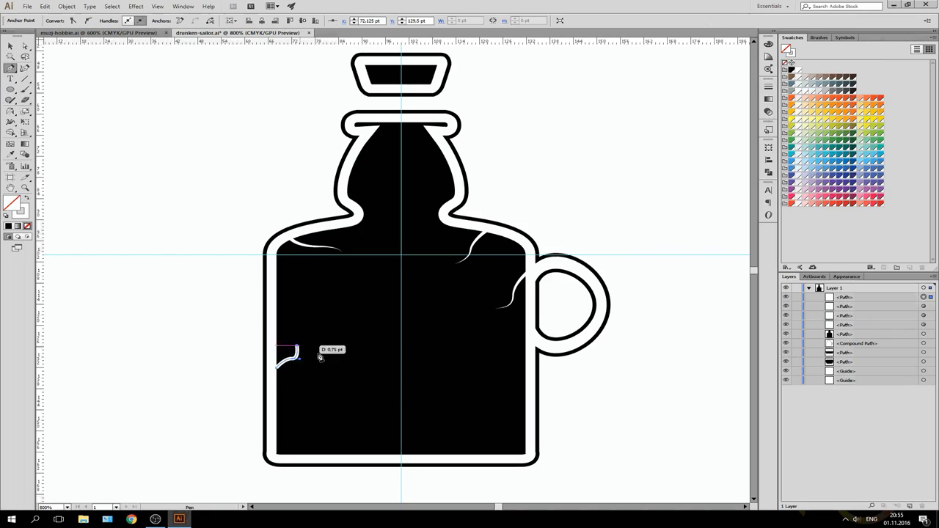
{"action": "key", "text": "v"}
{"action": "left_click", "coordinate": [293, 358]}
{"action": "left_click", "coordinate": [198, 21]}
{"action": "left_click", "coordinate": [162, 94]}
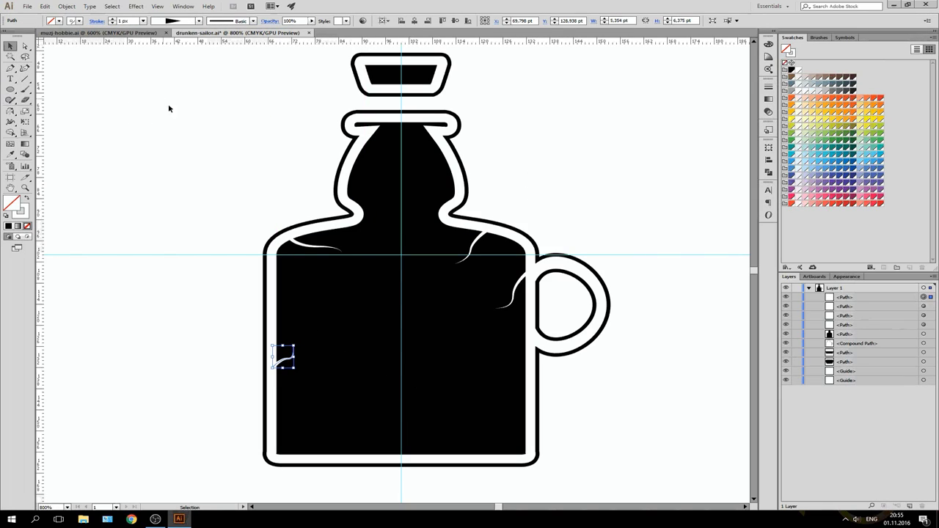
Draw a tapered curved crack at the bottom-left corner.
{"action": "key", "text": "p"}
{"action": "mouse_move", "coordinate": [272, 453]}
{"action": "left_mouse_down"}
{"action": "mouse_move", "coordinate": [286, 457]}
{"action": "mouse_move", "coordinate": [319, 429]}
{"action": "left_mouse_up"}
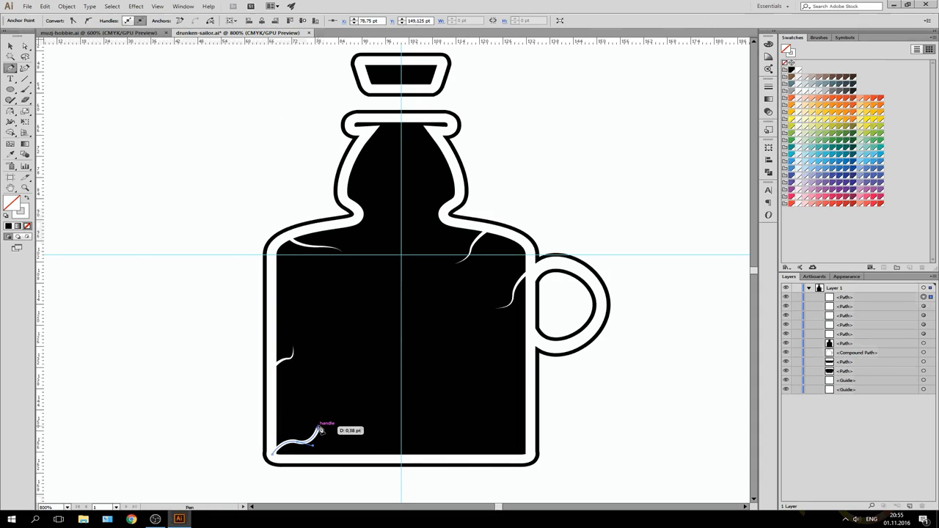
{"action": "key", "text": "v"}
{"action": "left_click", "coordinate": [198, 21]}
{"action": "left_click", "coordinate": [163, 94]}
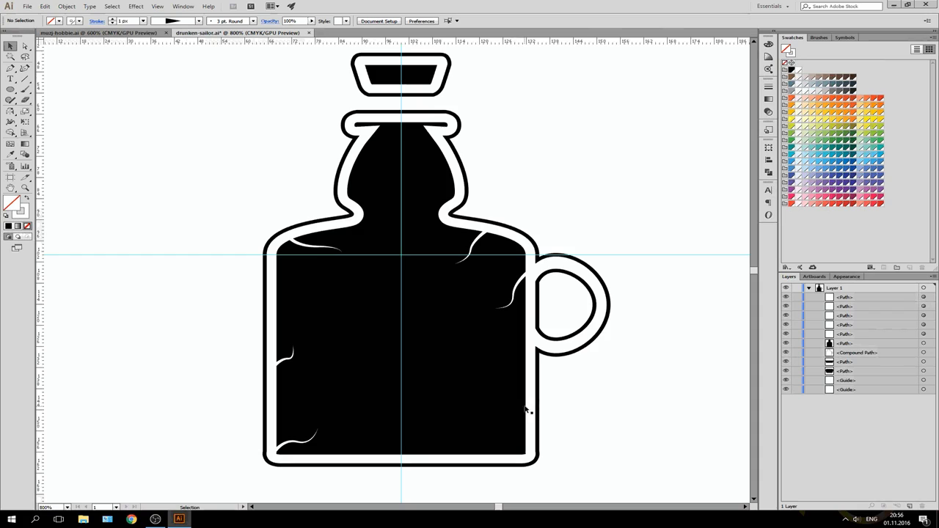
Draw two tapered crack branches at the bottom-right corner.
{"action": "key", "text": "p"}
{"action": "left_click_drag", "start_coordinate": [528, 451], "coordinate": [492, 398]}
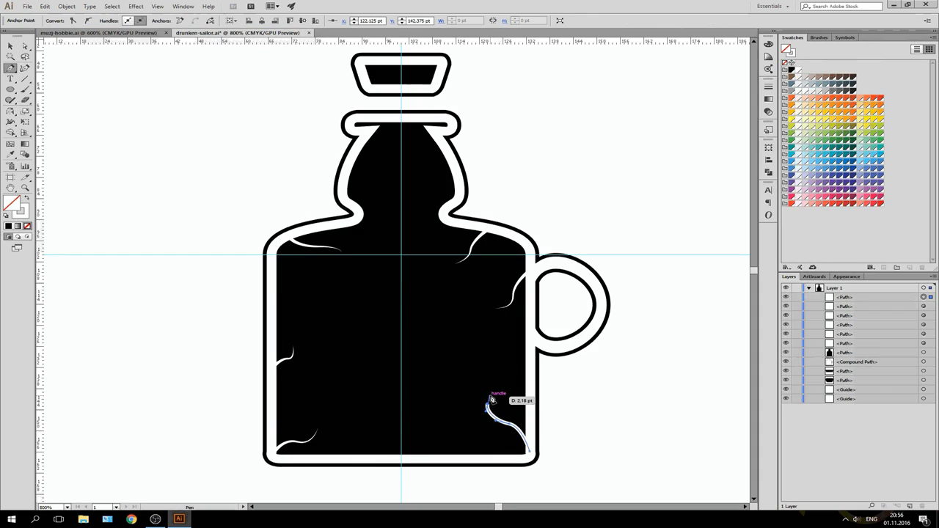
{"action": "left_click", "coordinate": [595, 417], "text": "ctrl"}
{"action": "left_click", "coordinate": [517, 428]}
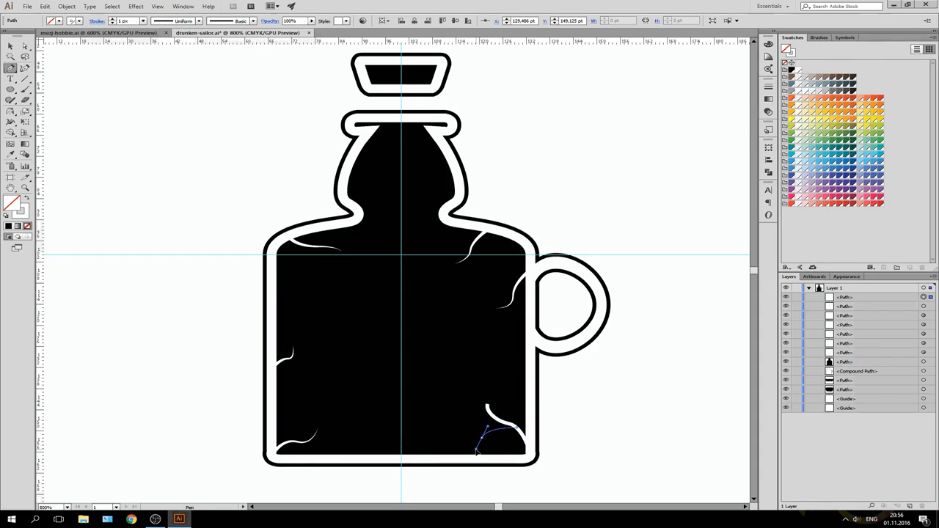
{"action": "left_click", "coordinate": [457, 442]}
{"action": "key", "text": "v"}
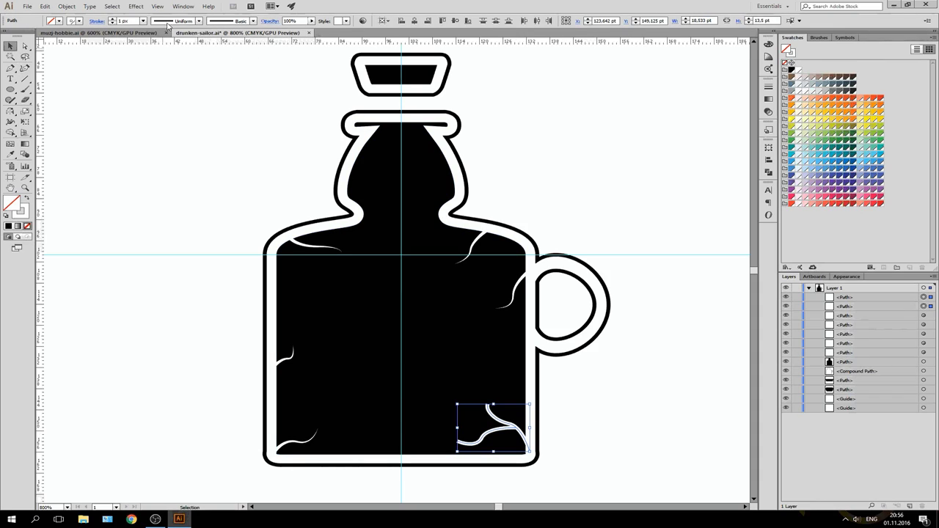
{"action": "left_click", "coordinate": [198, 21]}
{"action": "left_click", "coordinate": [168, 103]}
{"action": "left_click", "coordinate": [582, 380]}
Draw a crack near the handle's base and reshape it into a small curl.
{"action": "key", "text": "p"}
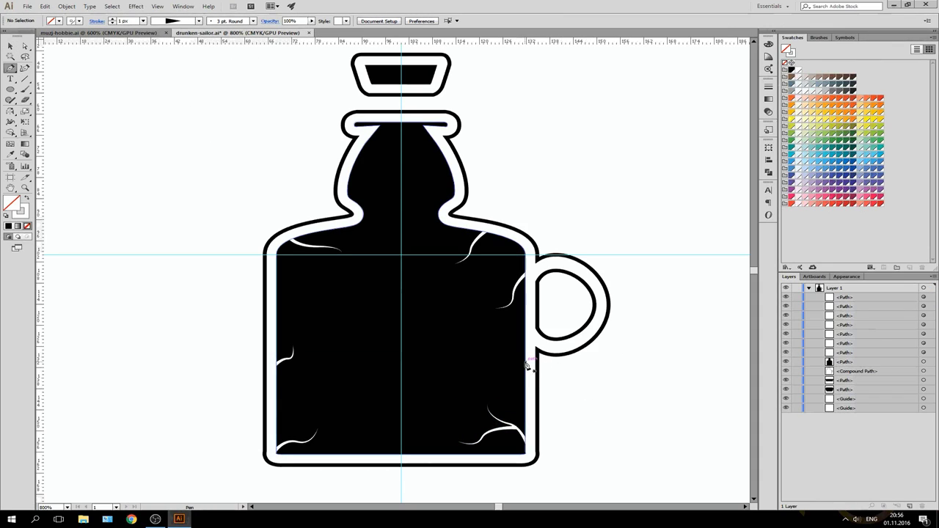
{"action": "left_click", "coordinate": [525, 346]}
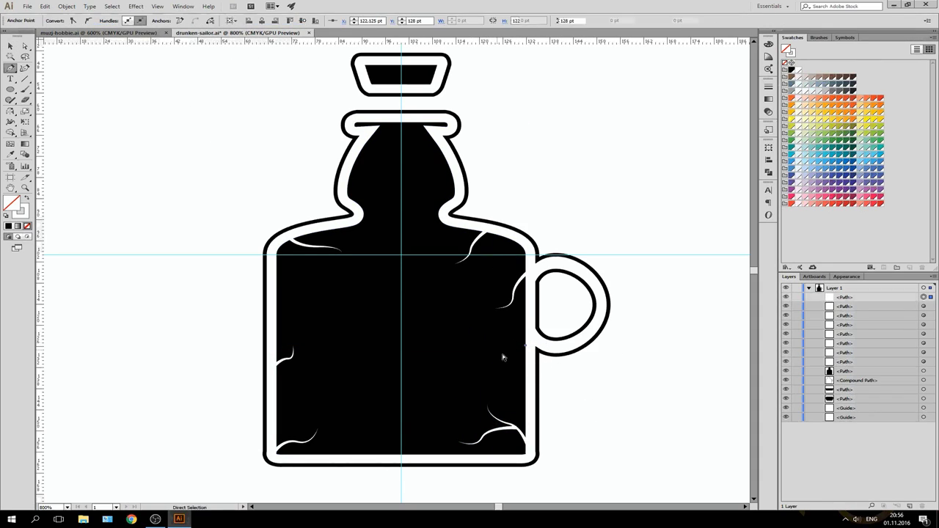
{"action": "left_click_drag", "start_coordinate": [499, 356], "coordinate": [490, 321]}
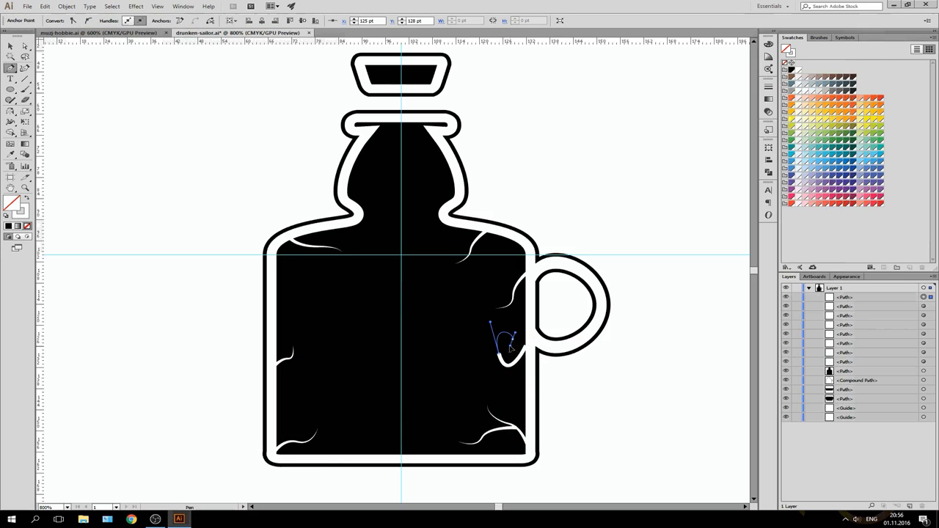
{"action": "left_click", "coordinate": [514, 335]}
{"action": "key", "text": "a"}
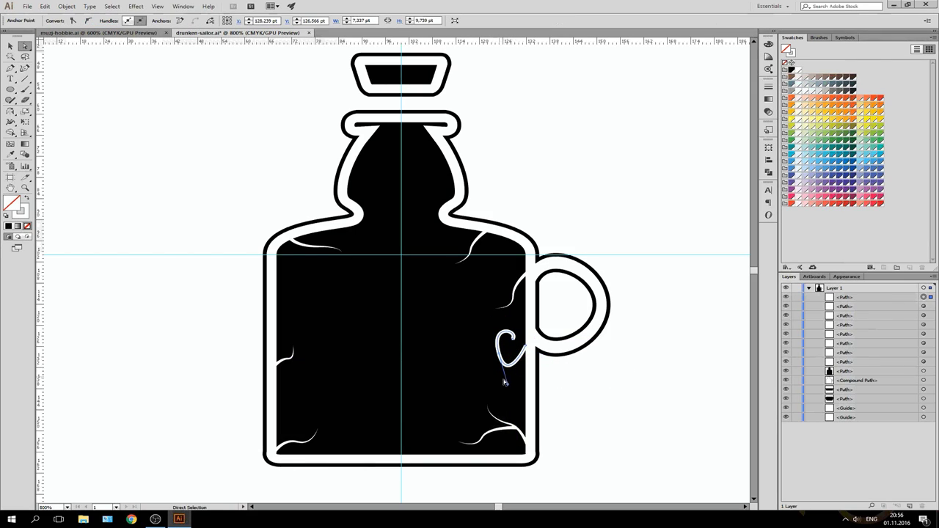
{"action": "left_click_drag", "start_coordinate": [505, 381], "coordinate": [486, 326]}
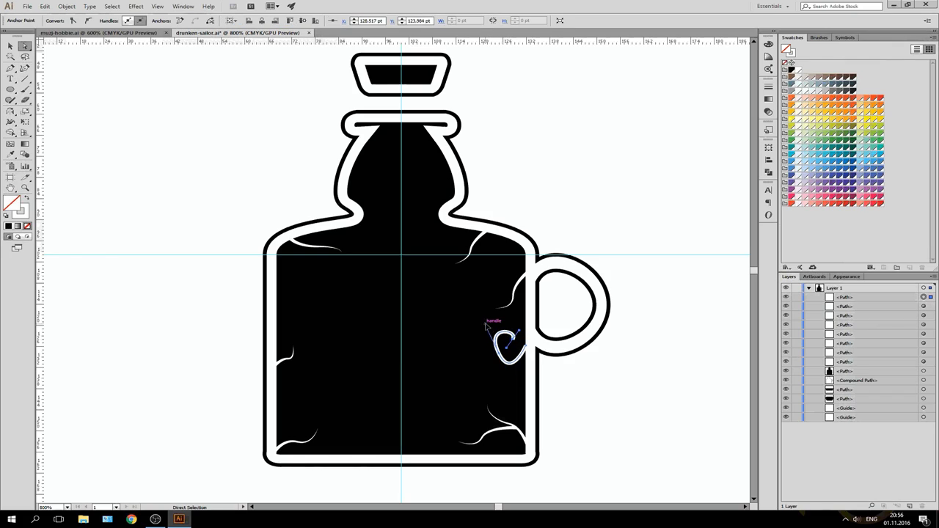
{"action": "left_click", "coordinate": [550, 358]}
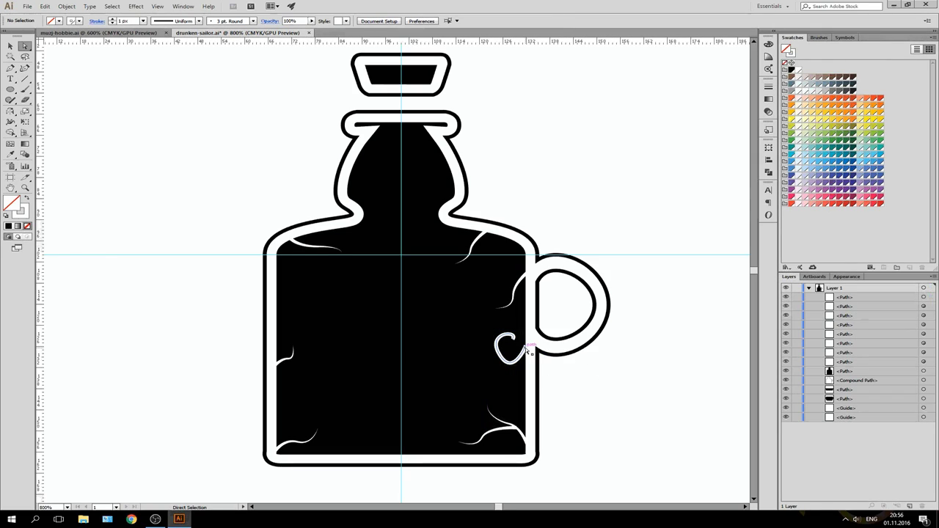
{"action": "left_click", "coordinate": [527, 351]}
{"action": "key", "text": "v"}
{"action": "left_click", "coordinate": [591, 382]}
Begin another white crack curve on the bottle's left side.
{"action": "key", "text": "p"}
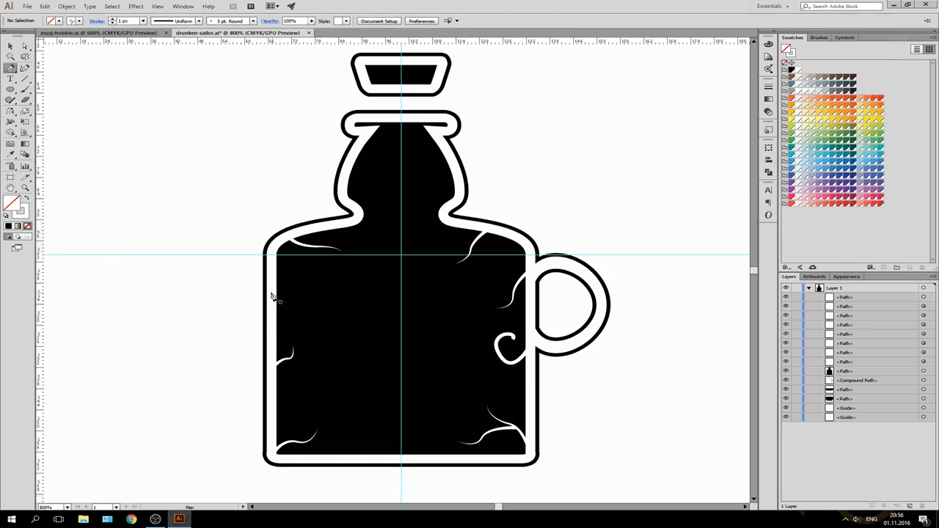
{"action": "left_click", "coordinate": [273, 281]}
{"action": "mouse_move", "coordinate": [322, 316]}
{"action": "left_mouse_down"}
{"action": "mouse_move", "coordinate": [330, 321]}
{"action": "mouse_move", "coordinate": [320, 302]}
{"action": "left_mouse_up"}
Finish the left-side highlight and draw two curved cracks in the bottle neck.
{"action": "left_click", "coordinate": [297, 293]}
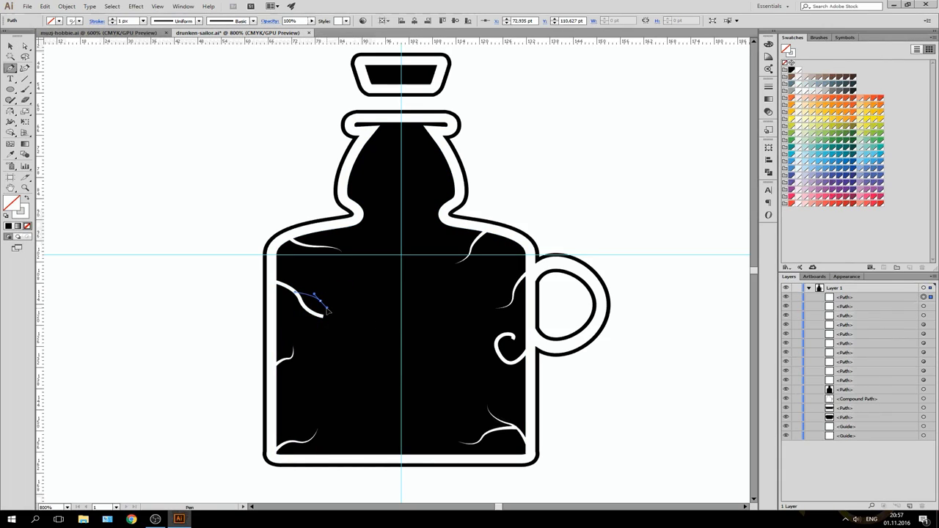
{"action": "left_click", "coordinate": [367, 308], "text": "ctrl"}
{"action": "mouse_move", "coordinate": [353, 163]}
{"action": "left_mouse_down"}
{"action": "mouse_move", "coordinate": [367, 189]}
{"action": "mouse_move", "coordinate": [396, 206]}
{"action": "left_mouse_up"}
{"action": "left_click", "coordinate": [400, 209], "text": "ctrl"}
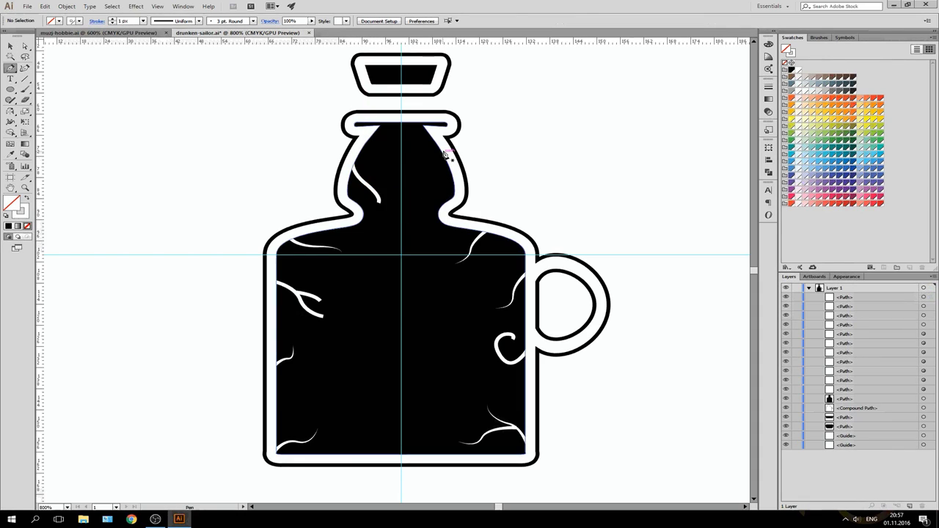
{"action": "mouse_move", "coordinate": [424, 148]}
{"action": "left_mouse_down"}
{"action": "mouse_move", "coordinate": [438, 169]}
{"action": "mouse_move", "coordinate": [481, 163]}
{"action": "left_mouse_up"}
{"action": "left_click", "coordinate": [550, 176], "text": "ctrl"}
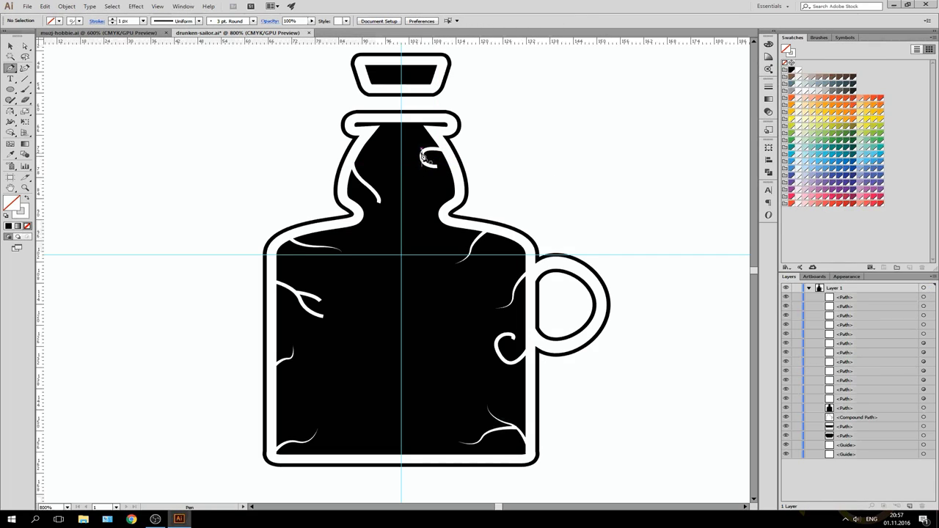
Add a wavy neck crack and a curved crack on the neck's left side.
{"action": "left_click", "coordinate": [424, 156]}
{"action": "left_click_drag", "start_coordinate": [407, 158], "coordinate": [418, 151]}
{"action": "left_click", "coordinate": [570, 161], "text": "ctrl"}
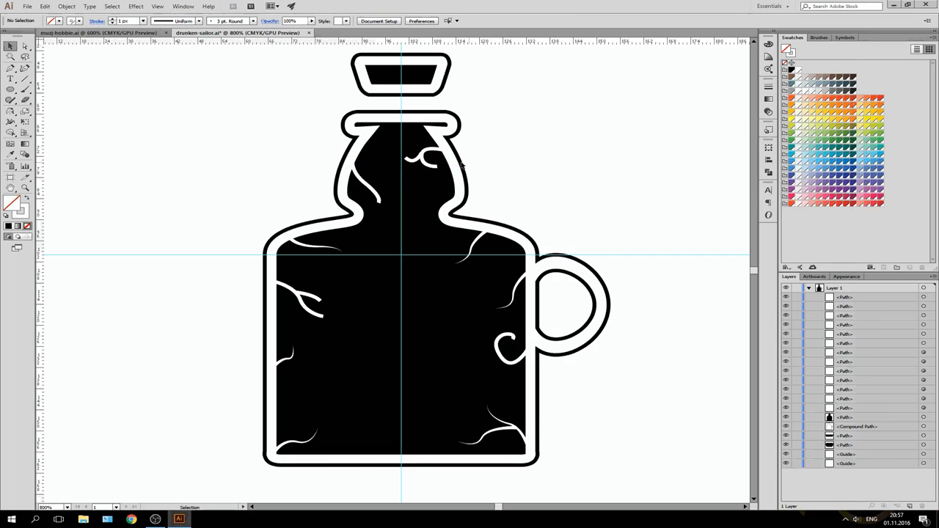
{"action": "left_click", "coordinate": [455, 170]}
{"action": "key", "text": "p"}
{"action": "left_click", "coordinate": [366, 133]}
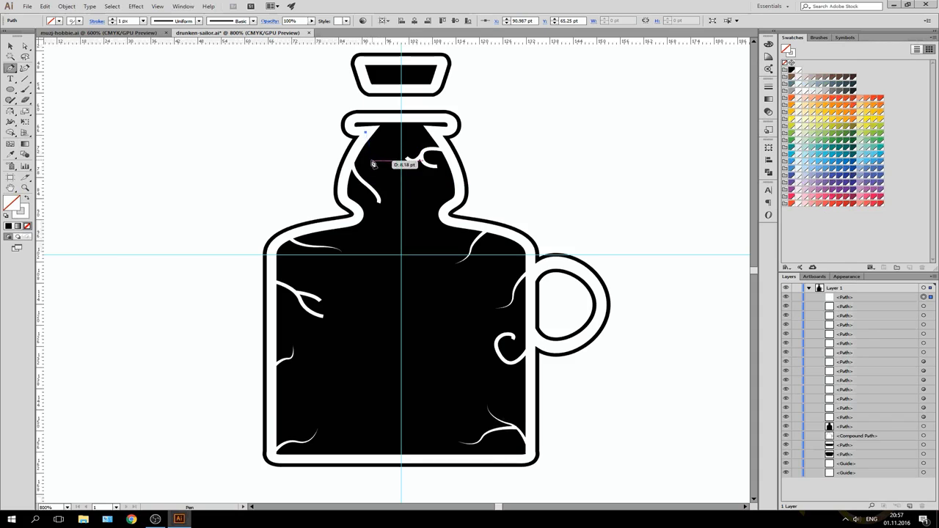
{"action": "left_click_drag", "start_coordinate": [372, 162], "coordinate": [379, 145]}
{"action": "left_click", "coordinate": [528, 174], "text": "ctrl"}
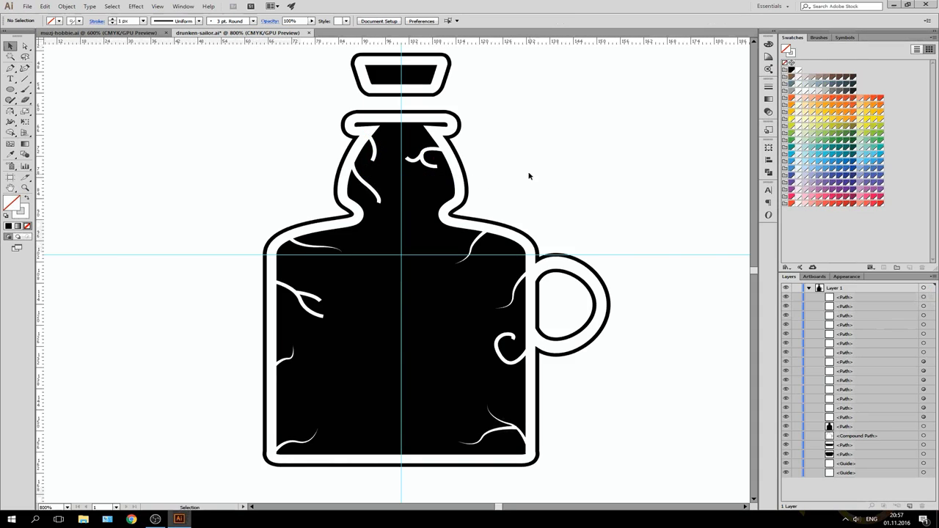
Draw a curl near the shoulder, a neck-to-body crack and a short crack below the neck.
{"action": "left_click", "coordinate": [444, 220]}
{"action": "mouse_move", "coordinate": [413, 226]}
{"action": "left_mouse_down"}
{"action": "mouse_move", "coordinate": [406, 241]}
{"action": "mouse_move", "coordinate": [433, 249]}
{"action": "mouse_move", "coordinate": [448, 239]}
{"action": "left_mouse_up"}
{"action": "left_click", "coordinate": [548, 199], "text": "ctrl"}
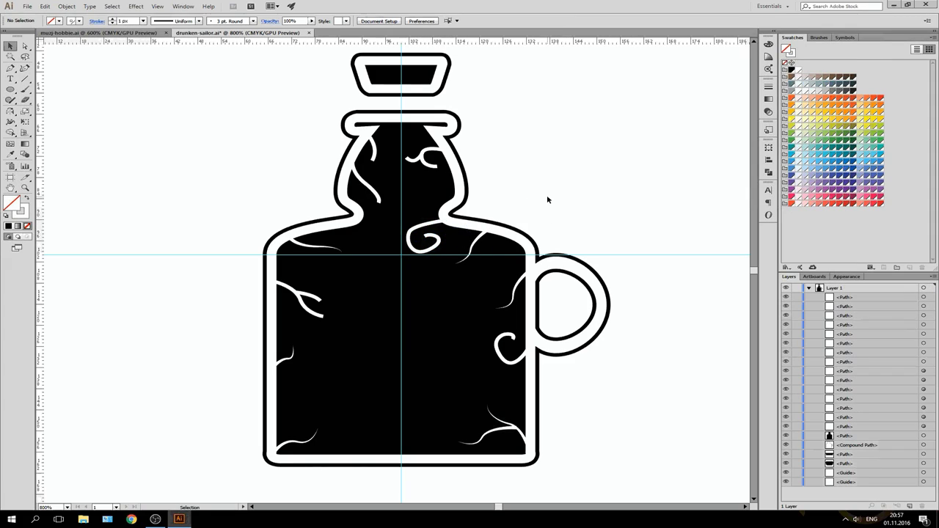
{"action": "left_click_drag", "start_coordinate": [359, 213], "coordinate": [366, 230]}
{"action": "mouse_move", "coordinate": [378, 263]}
{"action": "left_mouse_down"}
{"action": "mouse_move", "coordinate": [385, 267]}
{"action": "mouse_move", "coordinate": [363, 260]}
{"action": "left_mouse_up"}
{"action": "left_click", "coordinate": [561, 207], "text": "ctrl"}
{"action": "left_click", "coordinate": [366, 242]}
{"action": "left_click", "coordinate": [583, 192], "text": "ctrl"}
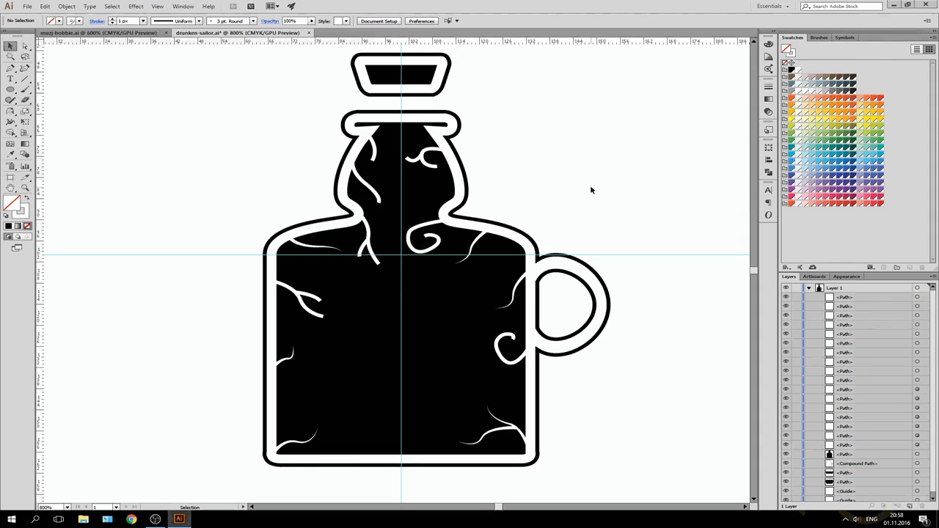
Draw two short white crack curves inside the cork near its top.
{"action": "key", "text": "p"}
{"action": "left_click", "coordinate": [367, 67]}
{"action": "left_click_drag", "start_coordinate": [379, 76], "coordinate": [384, 81]}
{"action": "left_click", "coordinate": [518, 92], "text": "ctrl"}
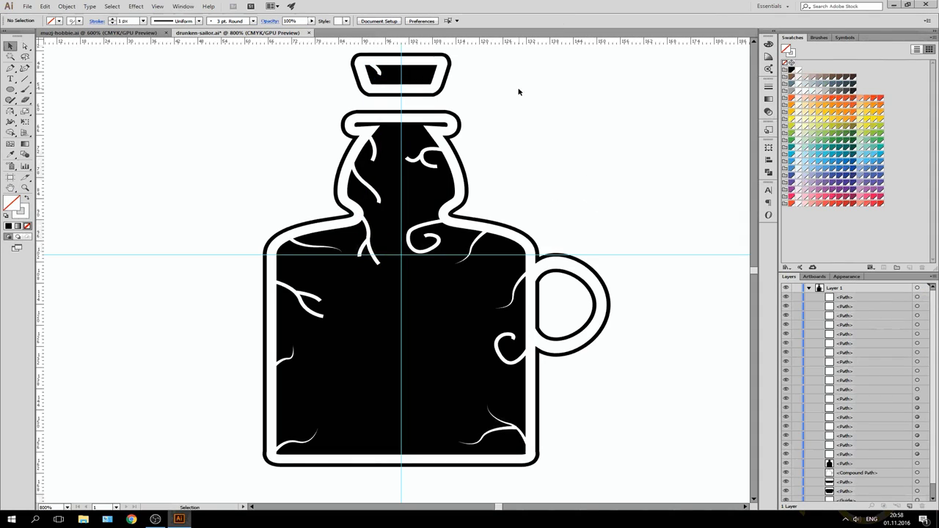
{"action": "key", "text": "p"}
{"action": "left_click", "coordinate": [365, 61]}
{"action": "left_click", "coordinate": [480, 92], "text": "ctrl"}
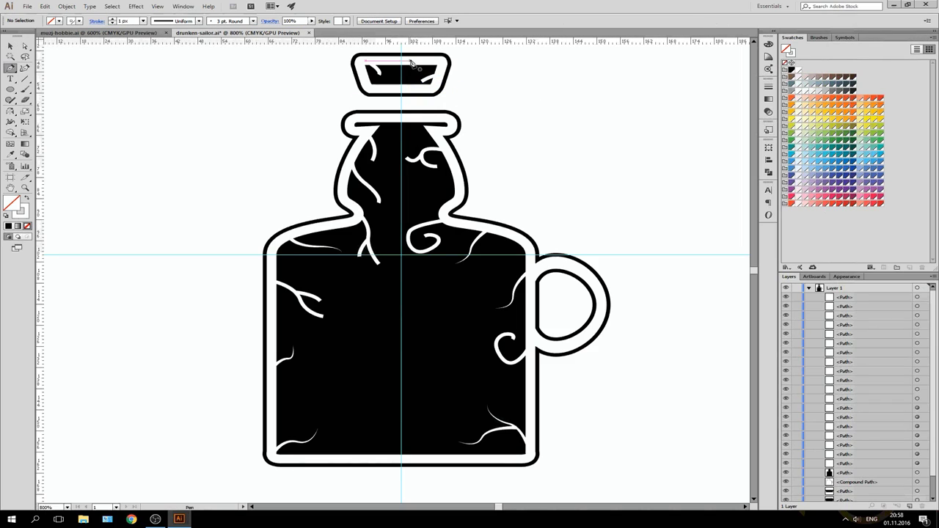
{"action": "left_click_drag", "start_coordinate": [413, 64], "coordinate": [418, 67]}
{"action": "left_click", "coordinate": [528, 86], "text": "ctrl"}
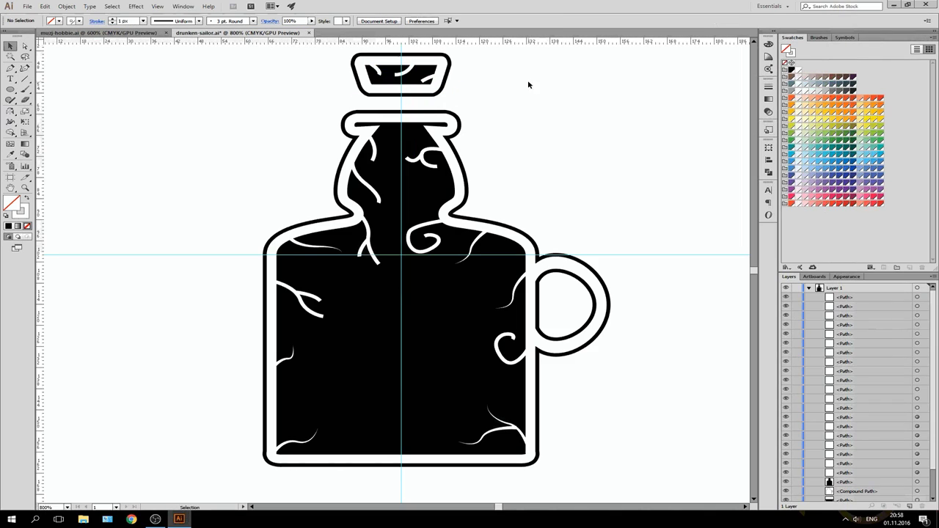
Add a crack in the cork's right part, a looping neck crack and a right-shoulder crack.
{"action": "left_click", "coordinate": [420, 88]}
{"action": "left_click_drag", "start_coordinate": [441, 83], "coordinate": [447, 81]}
{"action": "left_click", "coordinate": [481, 133], "text": "ctrl"}
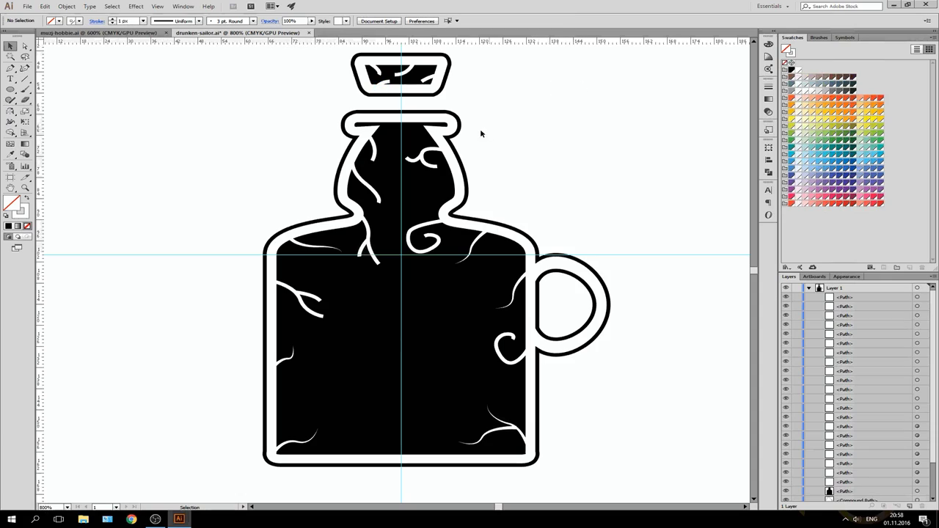
{"action": "left_click_drag", "start_coordinate": [438, 163], "coordinate": [440, 167]}
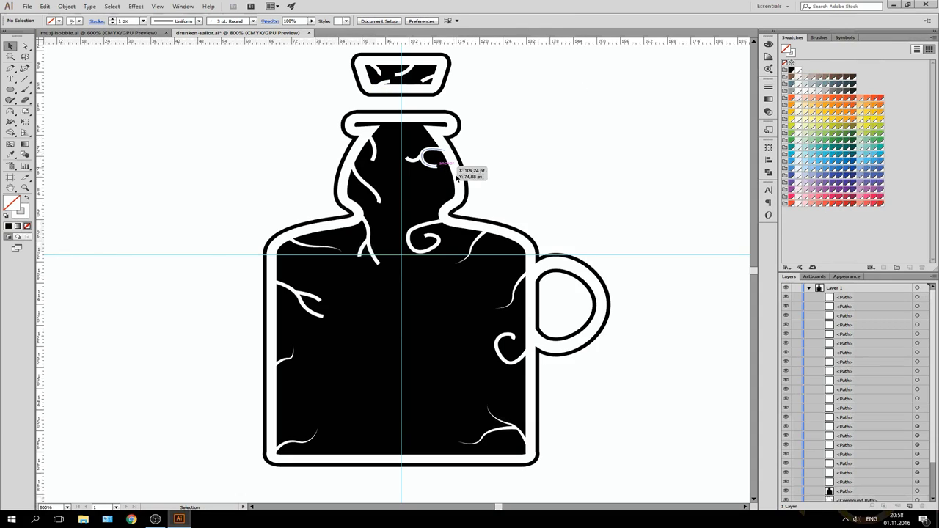
{"action": "left_click", "coordinate": [456, 176], "text": "ctrl"}
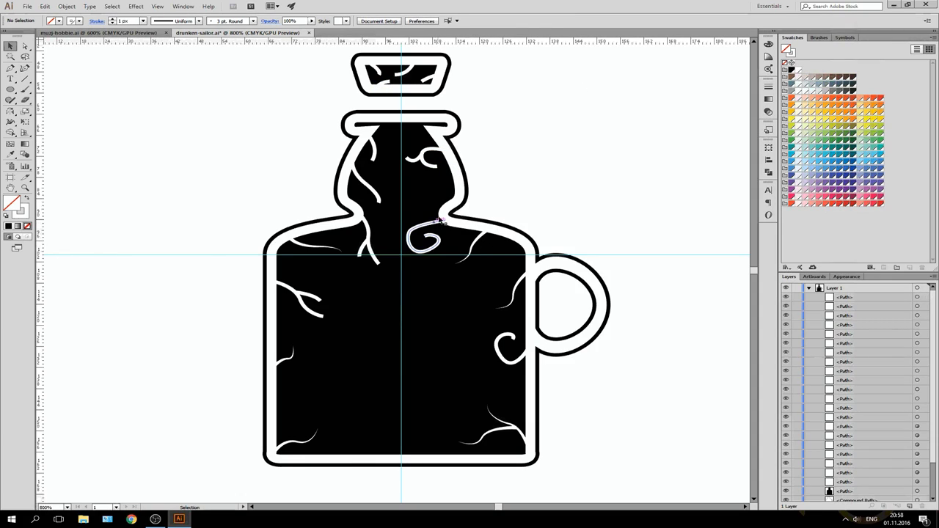
{"action": "left_click_drag", "start_coordinate": [484, 239], "coordinate": [493, 236]}
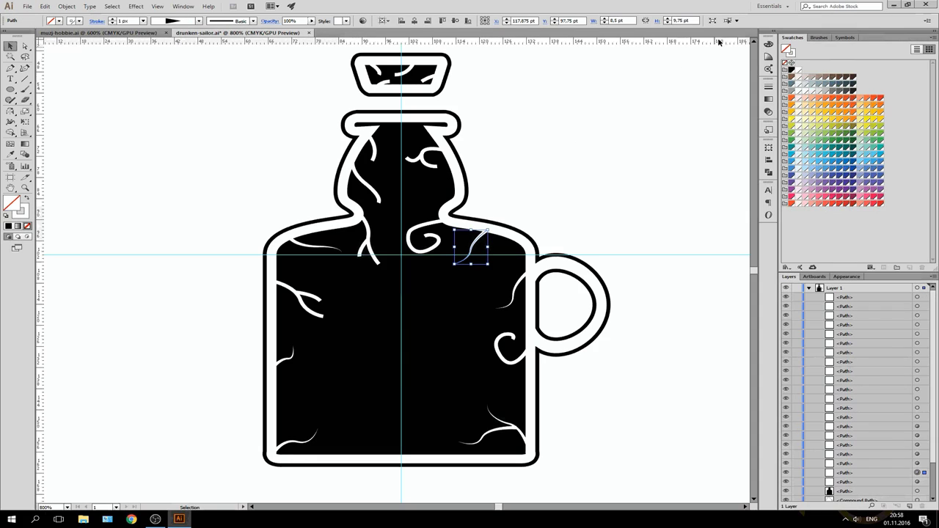
Select all white-stroked curves via Select Similar, apply the tapered width profile, then zoom out.
{"action": "left_click", "coordinate": [736, 21]}
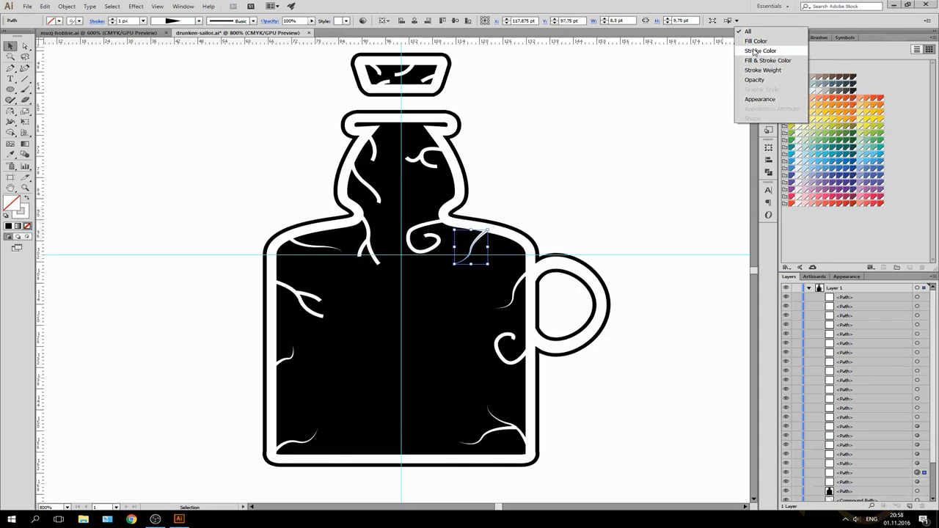
{"action": "left_click", "coordinate": [759, 51]}
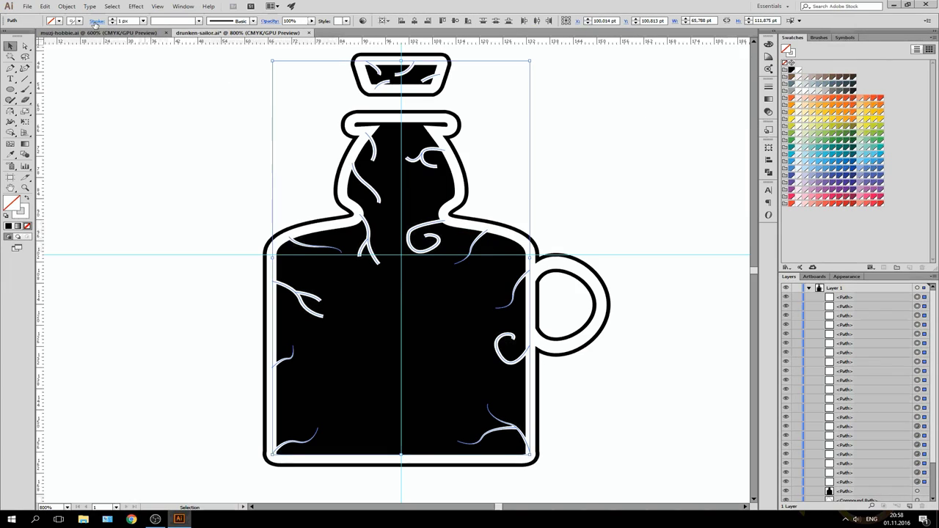
{"action": "left_click", "coordinate": [253, 22]}
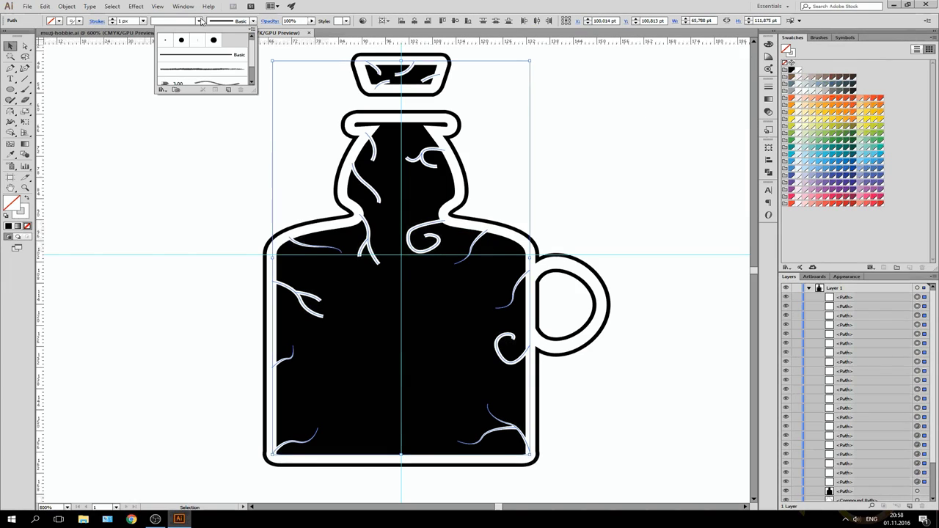
{"action": "left_click", "coordinate": [201, 21]}
{"action": "left_click", "coordinate": [160, 79]}
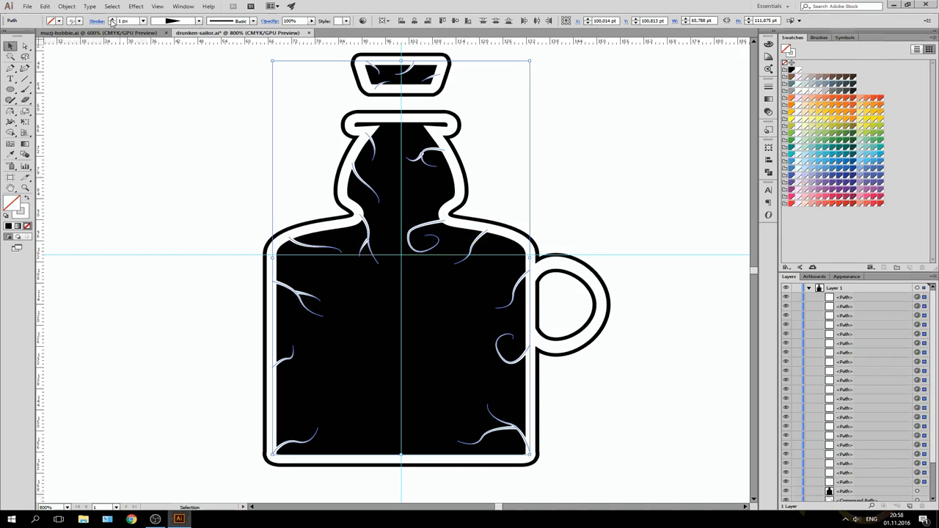
{"action": "left_click", "coordinate": [566, 152]}
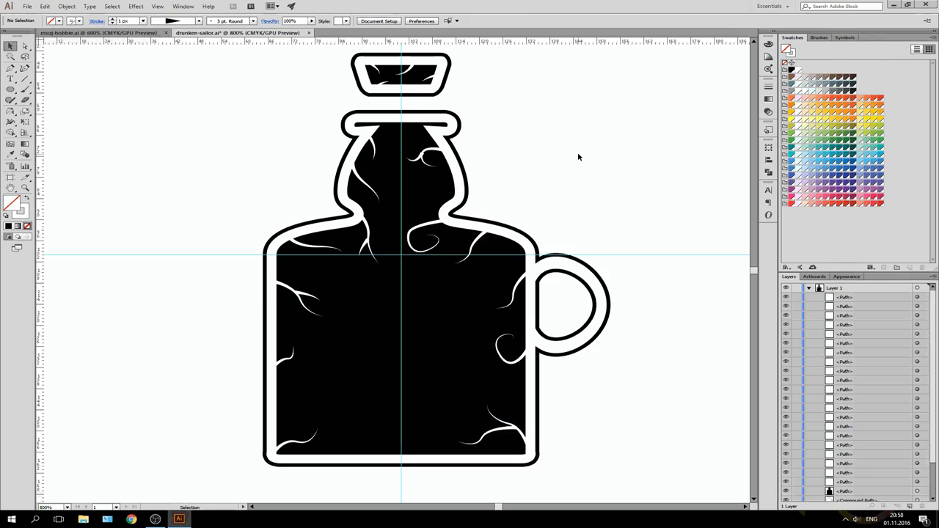
{"action": "key", "text": "ctrl+minus"}
{"action": "key", "text": "ctrl+minus"}
{"action": "key", "text": "ctrl+minus"}
{"action": "key", "text": "ctrl+minus"}
{"action": "key", "text": "ctrl+minus"}
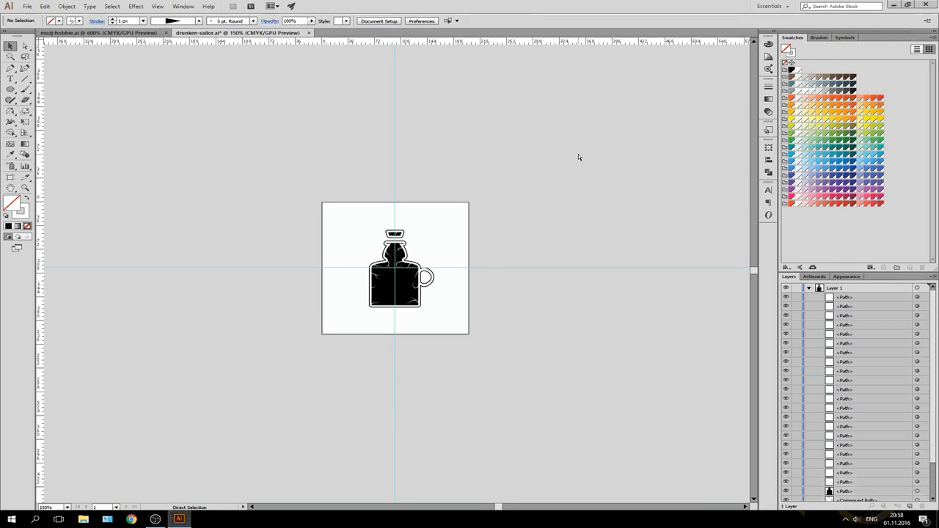
{"action": "key", "text": "ctrl+minus"}
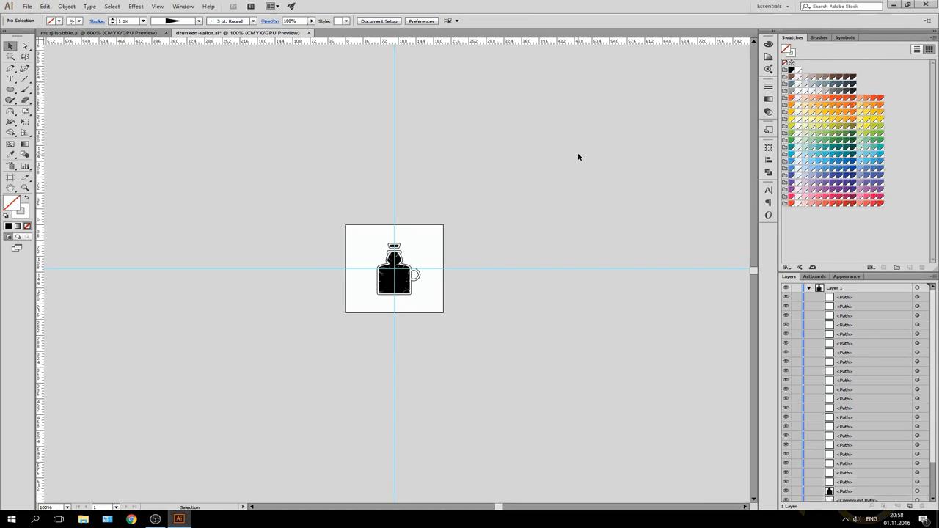
Select every white crack curve by stroke colour and raise their stroke weight to 3 pt.
{"action": "key", "text": "ctrl+0"}
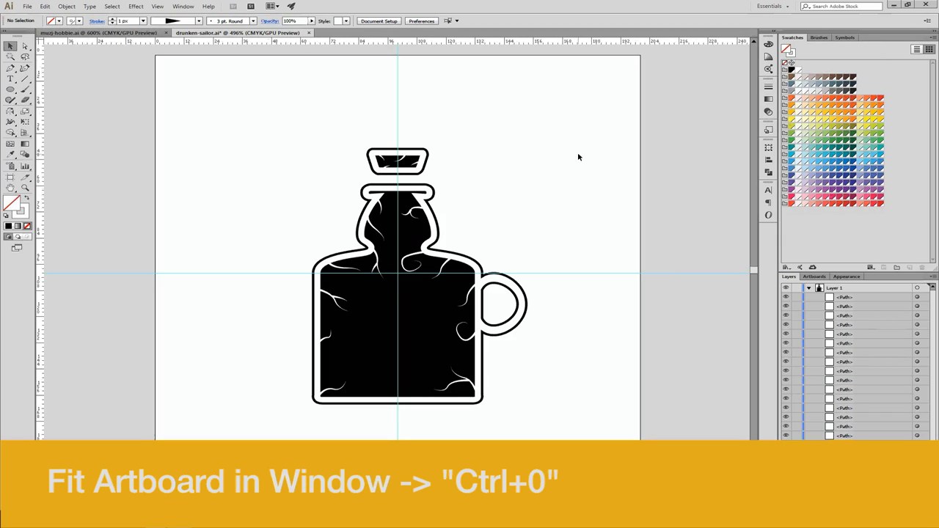
{"action": "left_click", "coordinate": [418, 214]}
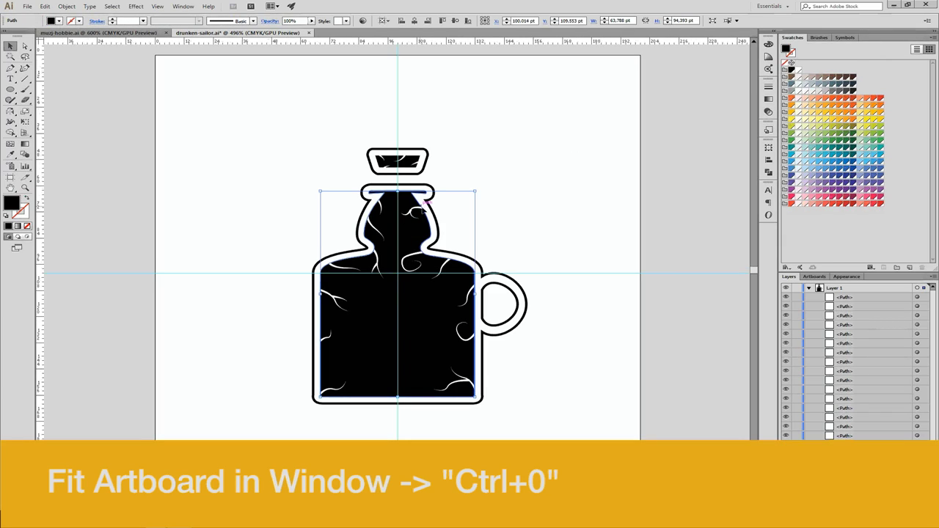
{"action": "key", "text": "ctrl+shift+a"}
{"action": "left_click", "coordinate": [417, 212]}
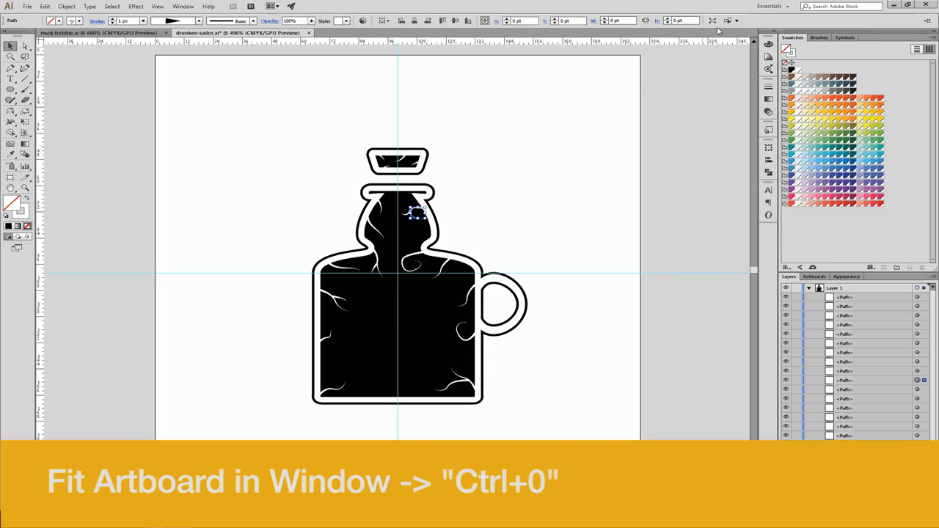
{"action": "left_click", "coordinate": [726, 21]}
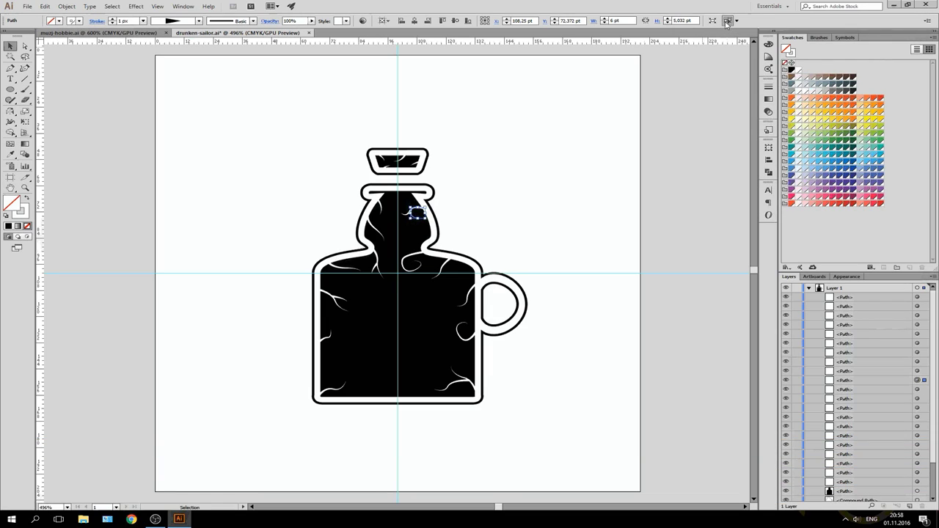
{"action": "left_click", "coordinate": [112, 20]}
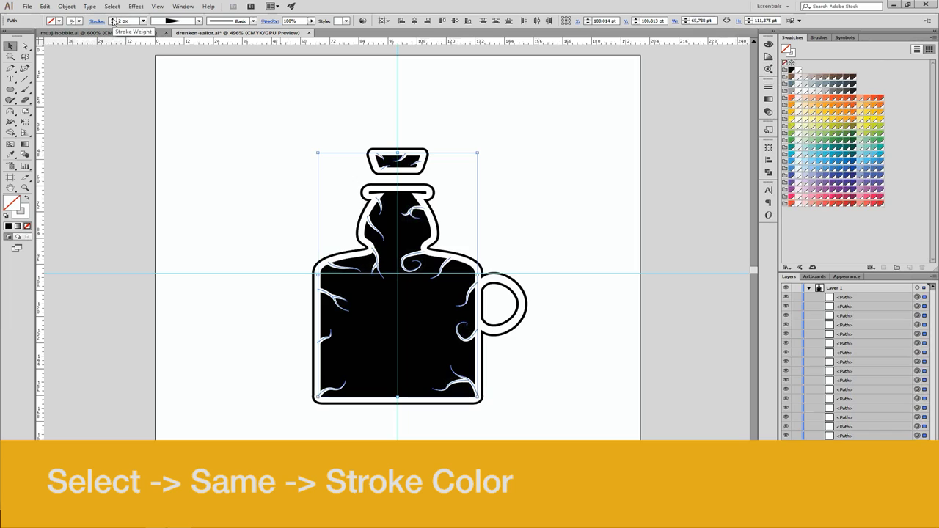
{"action": "left_click", "coordinate": [112, 20]}
{"action": "left_click", "coordinate": [514, 188]}
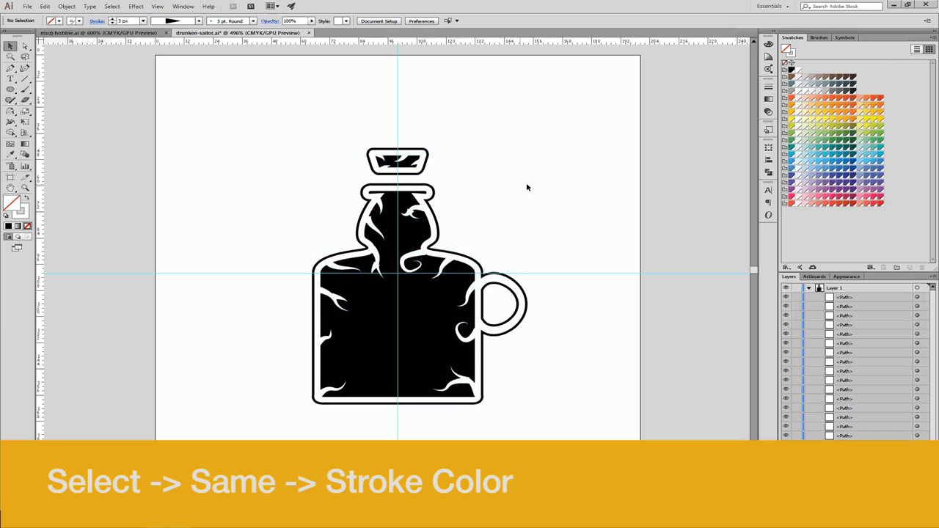
{"action": "key", "text": "ctrl+plus"}
{"action": "key", "text": "ctrl+plus"}
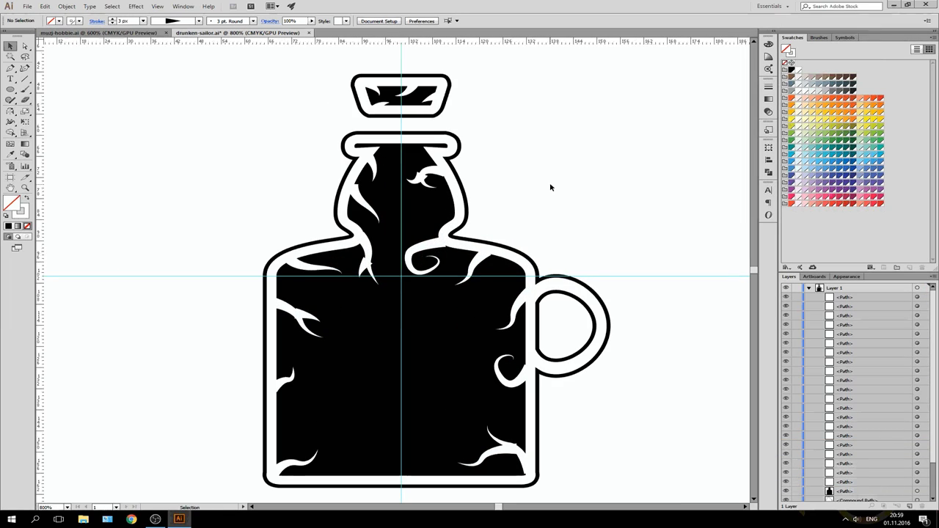
Nudge the two white curl highlights, beside the handle and at the neck base, slightly upward.
{"action": "key", "text": "ctrl+plus"}
{"action": "scroll", "coordinate": [569, 304], "scroll_direction": "down", "scroll_amount": 1}
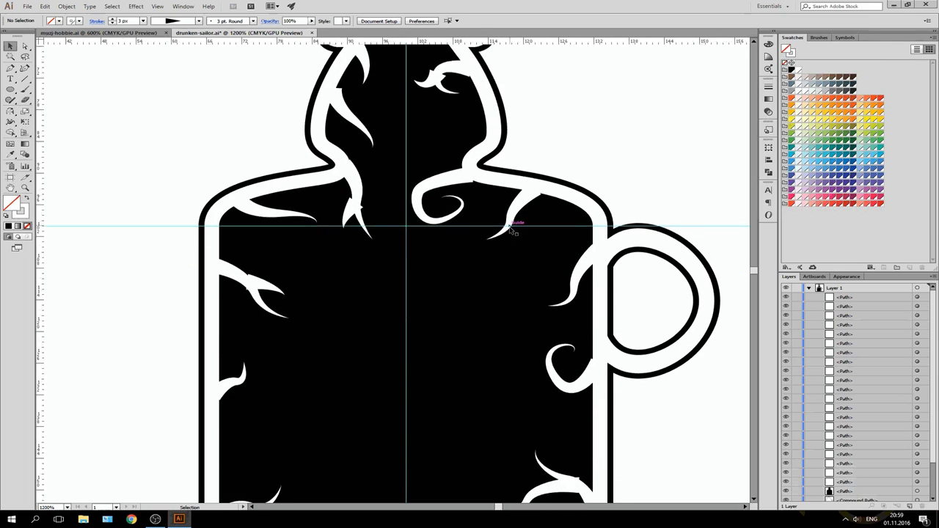
{"action": "scroll", "coordinate": [569, 305], "scroll_direction": "down", "scroll_amount": 1}
{"action": "left_click", "coordinate": [587, 325]}
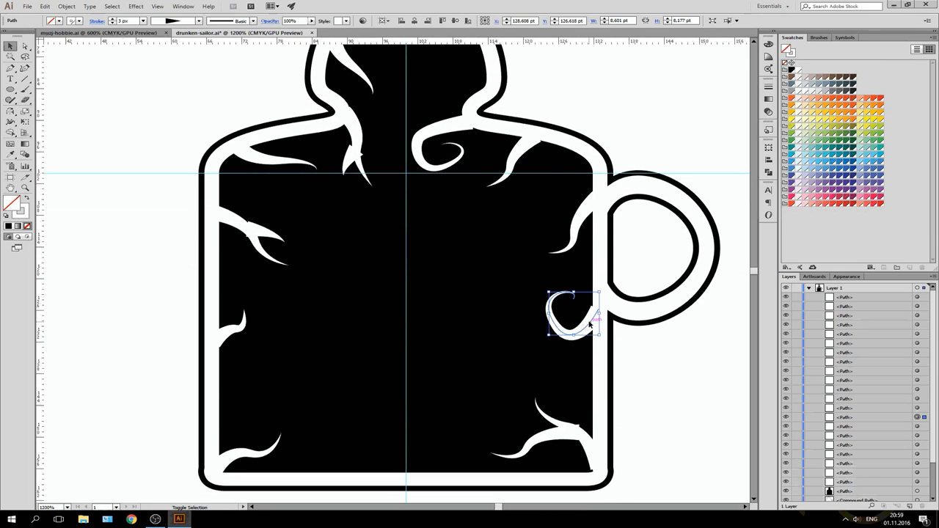
{"action": "key", "text": "Left"}
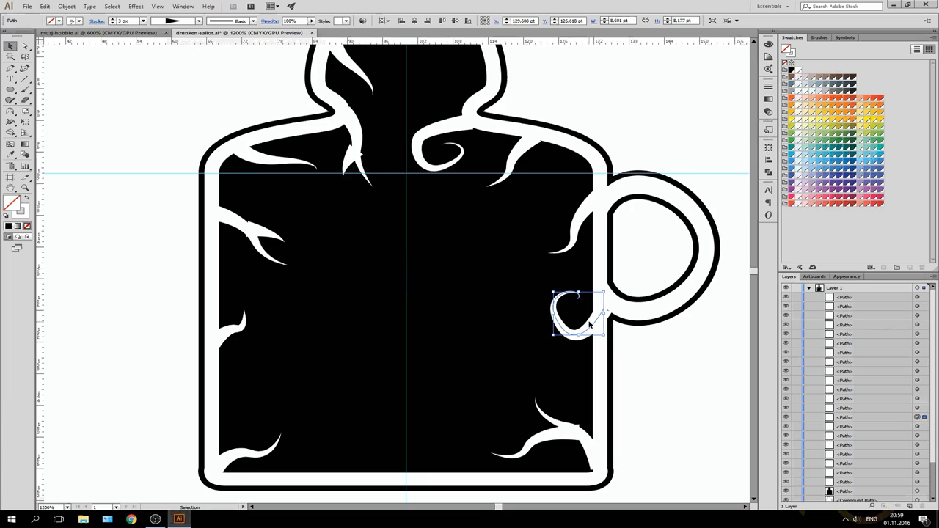
{"action": "key", "text": "Up"}
{"action": "key", "text": "Up"}
{"action": "key", "text": "Up"}
{"action": "key", "text": "Up"}
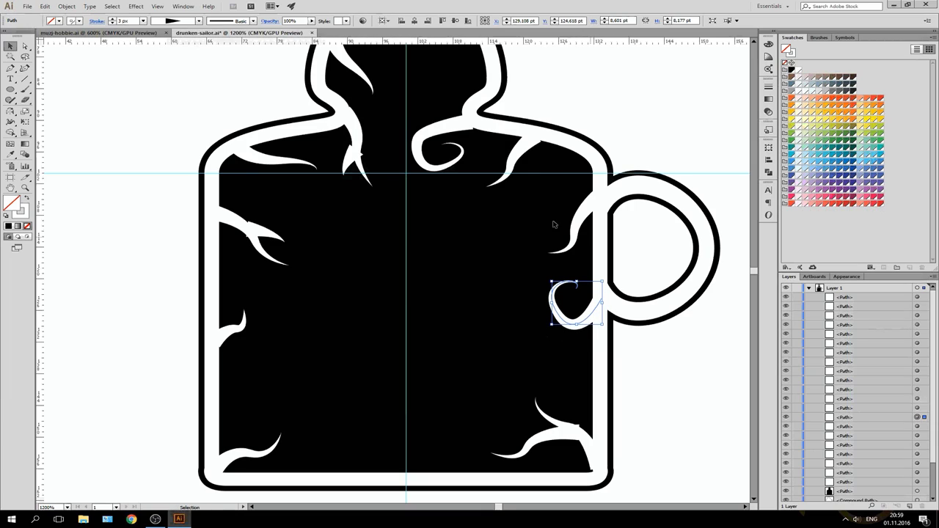
{"action": "left_click", "coordinate": [450, 132]}
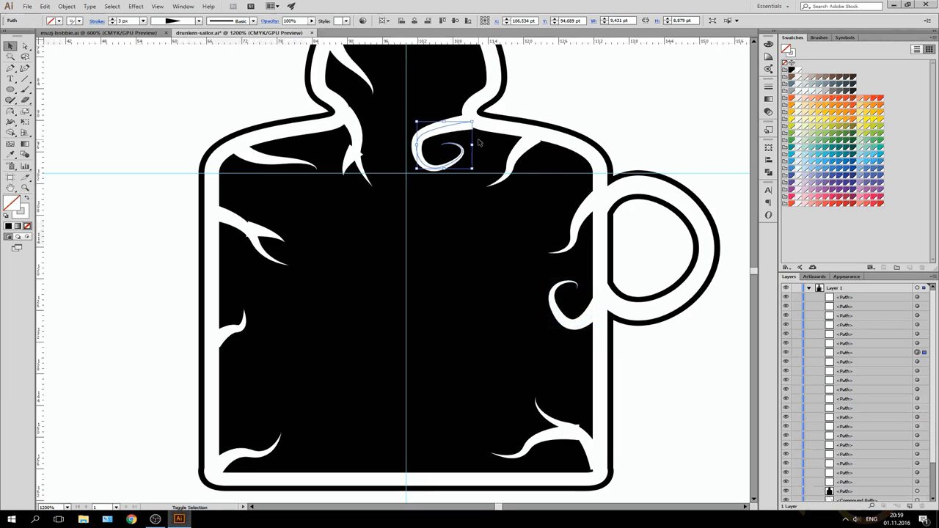
{"action": "key", "text": "Up"}
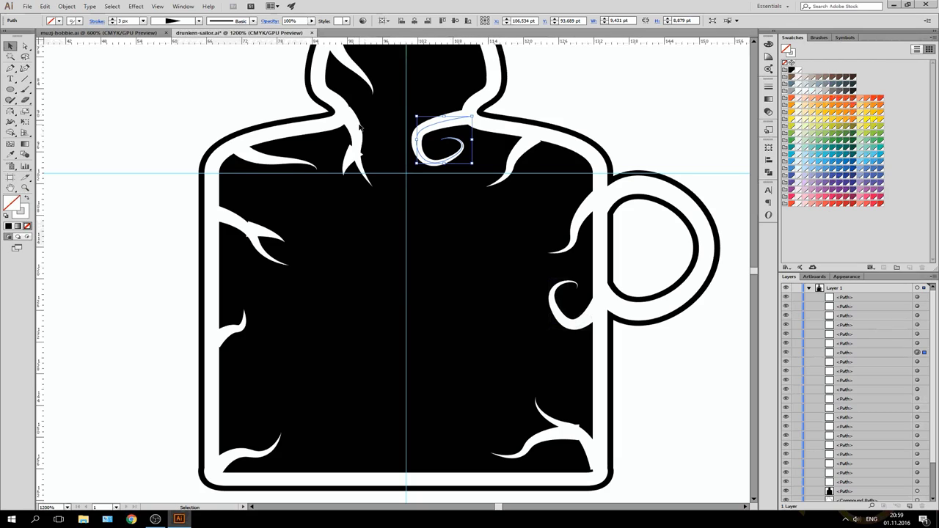
Thin four white thorn highlights to a 2 px stroke weight.
{"action": "left_click", "coordinate": [350, 151]}
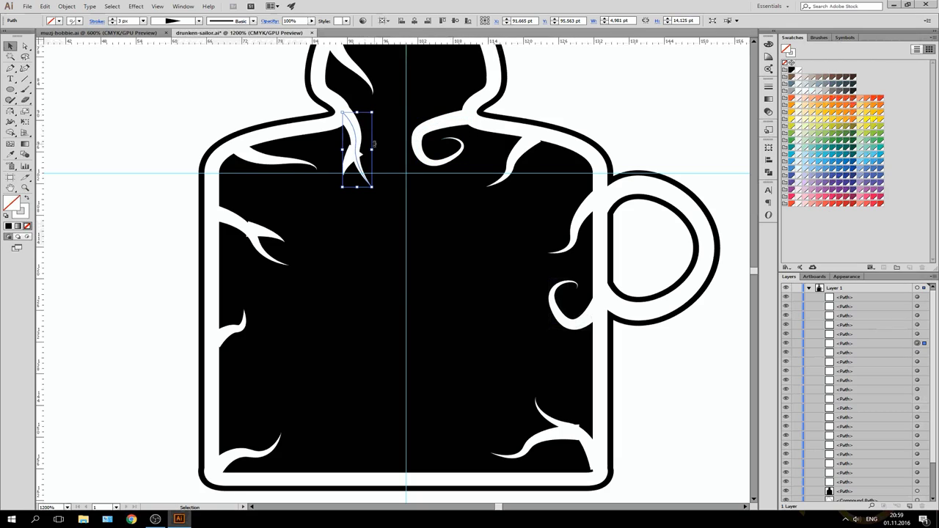
{"action": "left_click", "coordinate": [351, 160]}
{"action": "left_click", "coordinate": [264, 234], "text": "shift"}
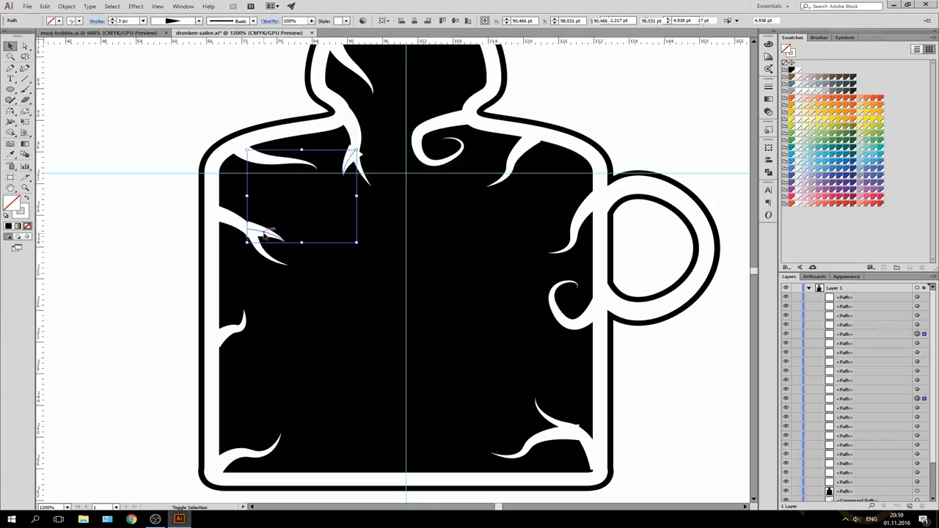
{"action": "left_click", "coordinate": [552, 435], "text": "shift"}
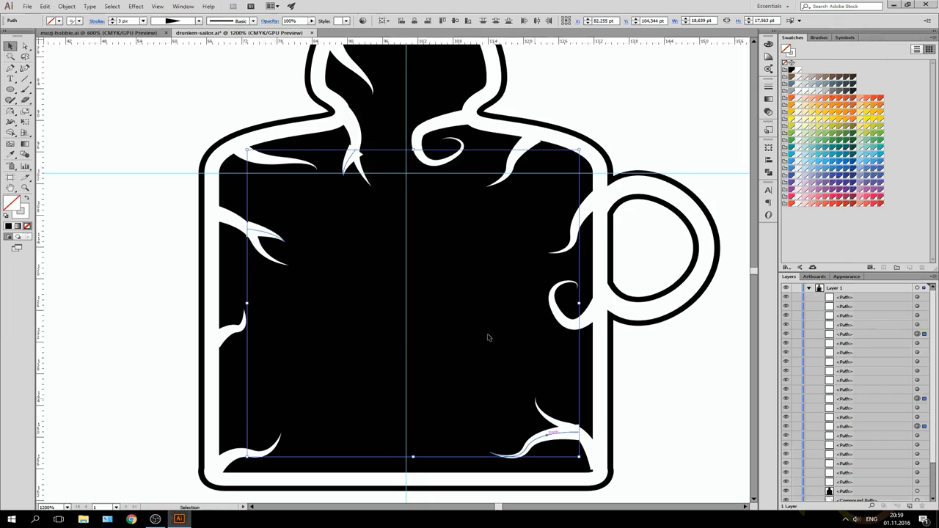
{"action": "left_click", "coordinate": [113, 23]}
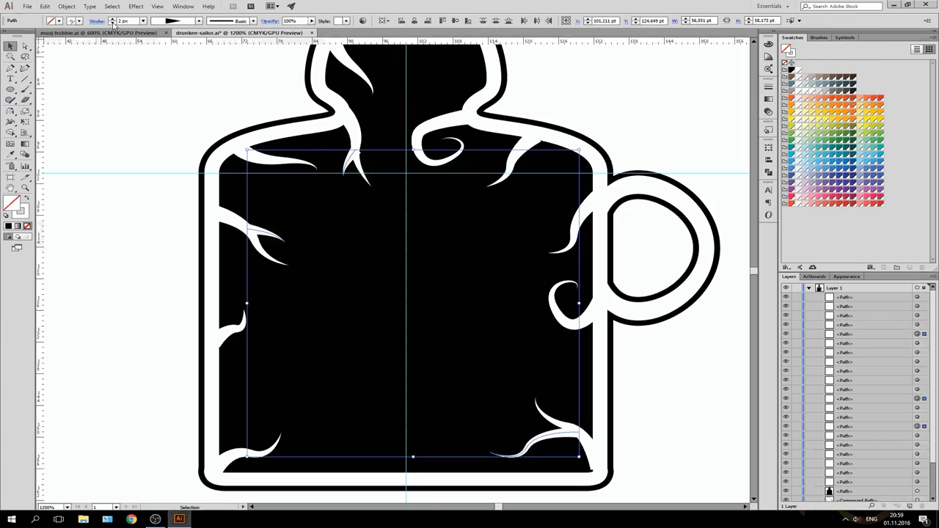
{"action": "left_click", "coordinate": [345, 234]}
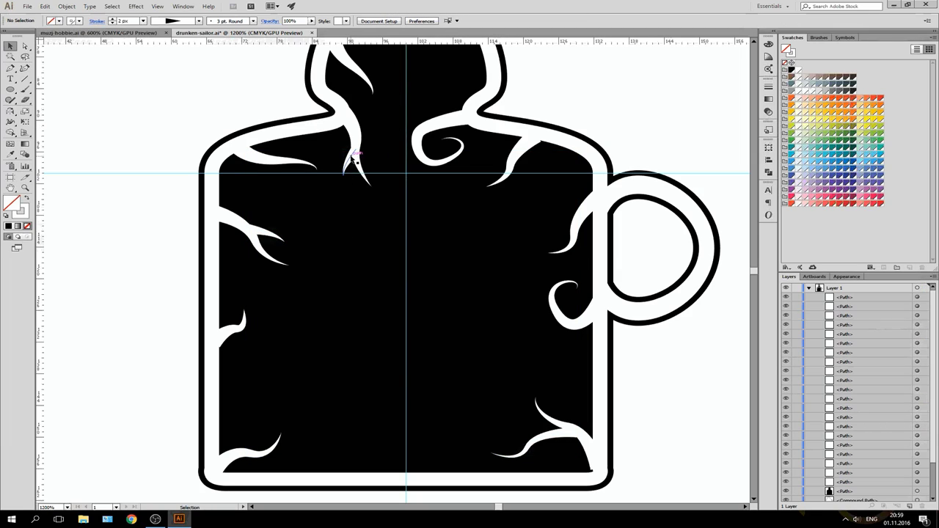
Delete the small stray thorn tip at the left base of the neck.
{"action": "double_click", "coordinate": [351, 155]}
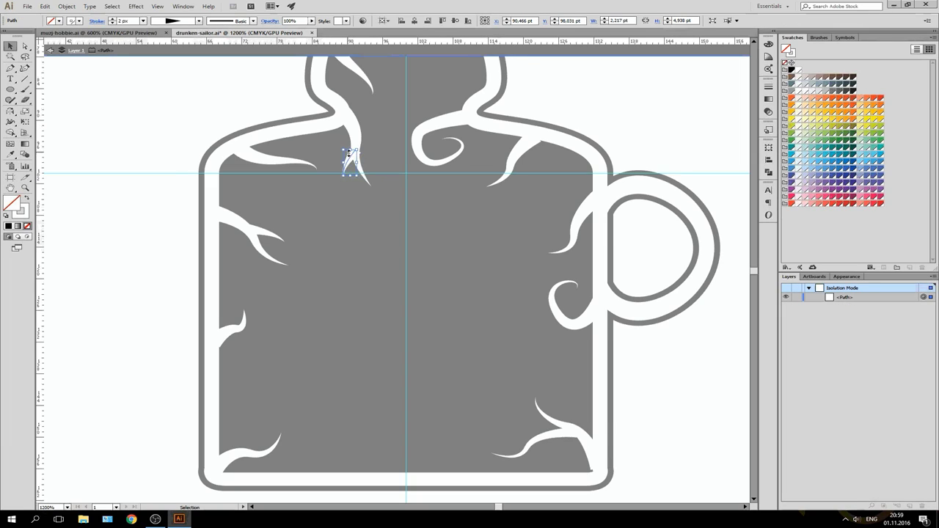
{"action": "left_click", "coordinate": [76, 51]}
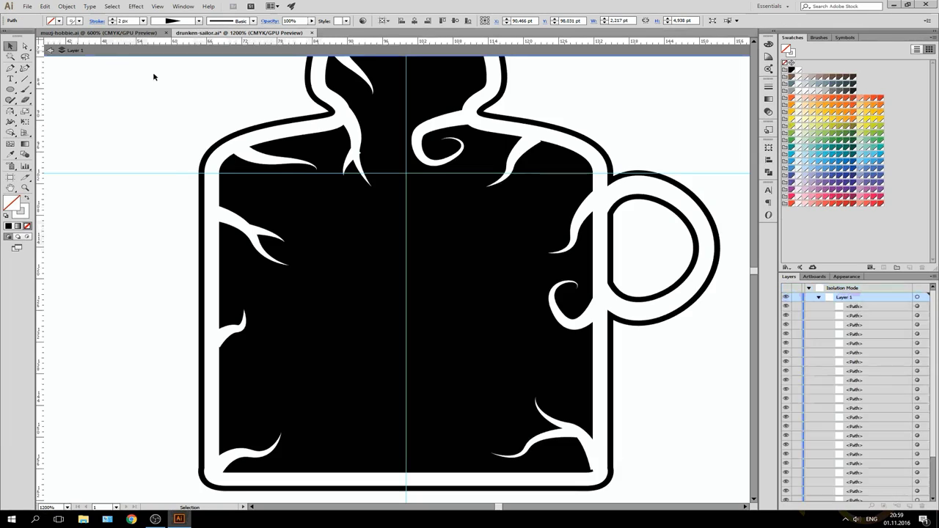
{"action": "left_click", "coordinate": [347, 152]}
{"action": "key", "text": "Delete"}
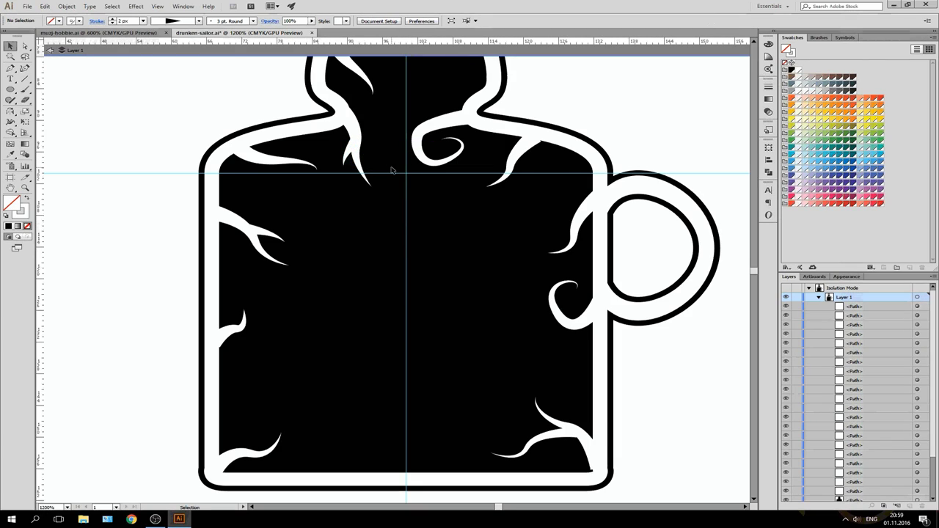
{"action": "left_click", "coordinate": [554, 453]}
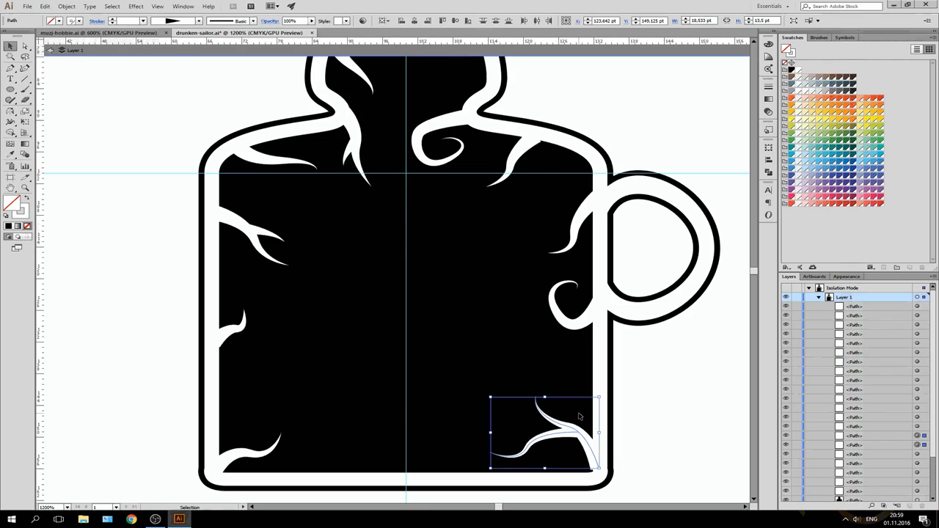
{"action": "left_click", "coordinate": [652, 393]}
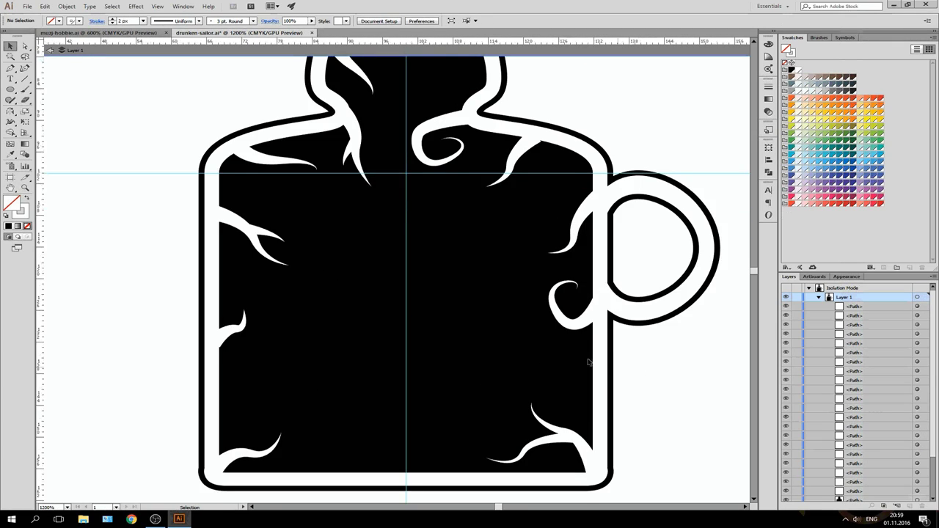
Rotate the upper-right neck thorn into a downward curl, then zoom out to the whole bottle.
{"action": "scroll", "coordinate": [639, 367], "scroll_direction": "up", "scroll_amount": 3}
{"action": "left_click", "coordinate": [341, 165]}
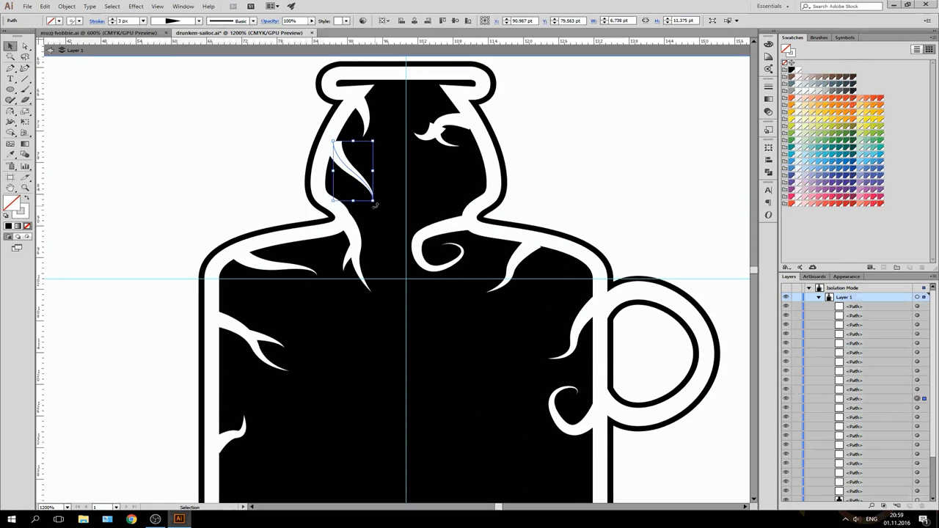
{"action": "left_click", "coordinate": [426, 132]}
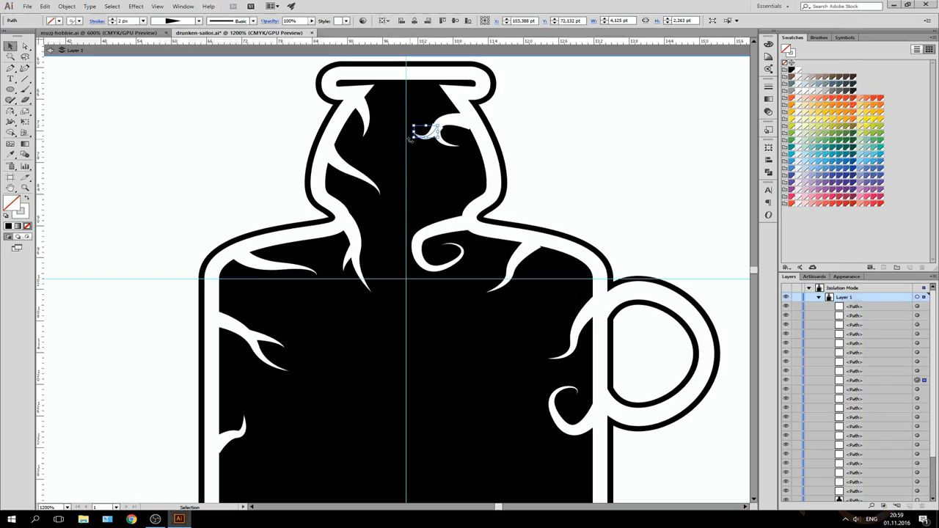
{"action": "left_click_drag", "start_coordinate": [439, 124], "coordinate": [522, 138]}
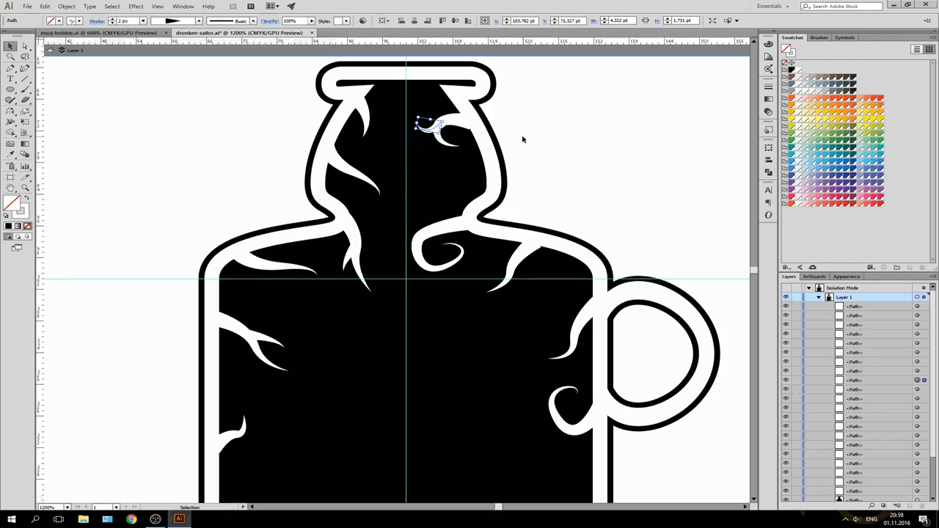
{"action": "mouse_move", "coordinate": [443, 116]}
{"action": "left_mouse_down"}
{"action": "mouse_move", "coordinate": [442, 130]}
{"action": "mouse_move", "coordinate": [474, 122]}
{"action": "left_mouse_up"}
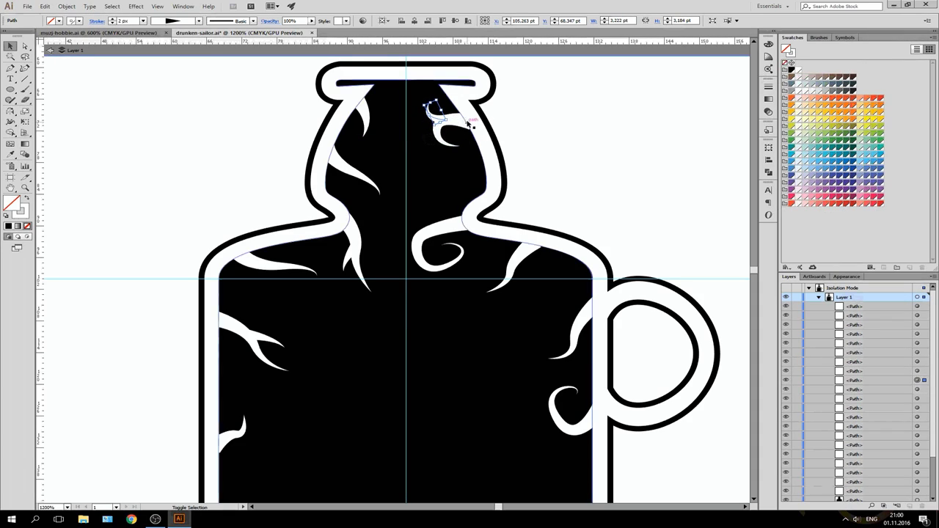
{"action": "left_click_drag", "start_coordinate": [474, 122], "coordinate": [570, 143]}
{"action": "left_click", "coordinate": [633, 173]}
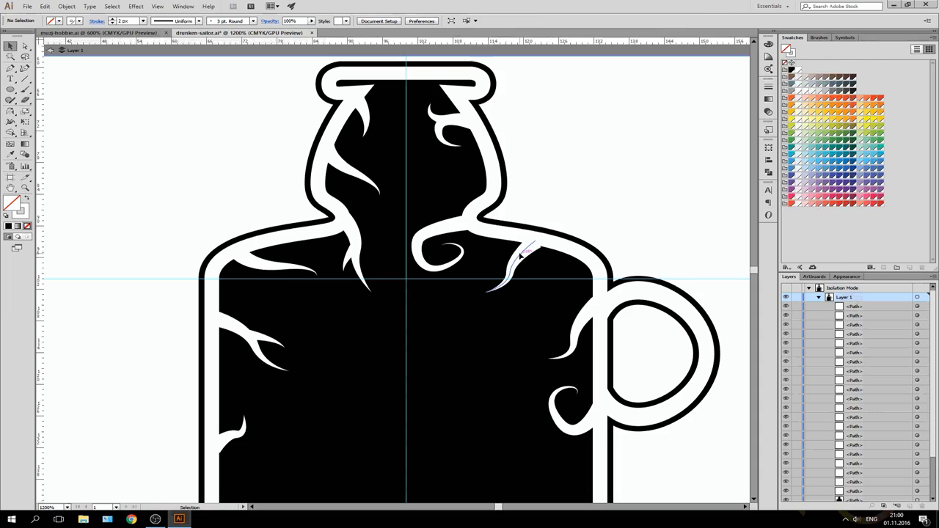
{"action": "key", "text": "ctrl+minus"}
{"action": "key", "text": "ctrl+minus"}
{"action": "key", "text": "ctrl+minus"}
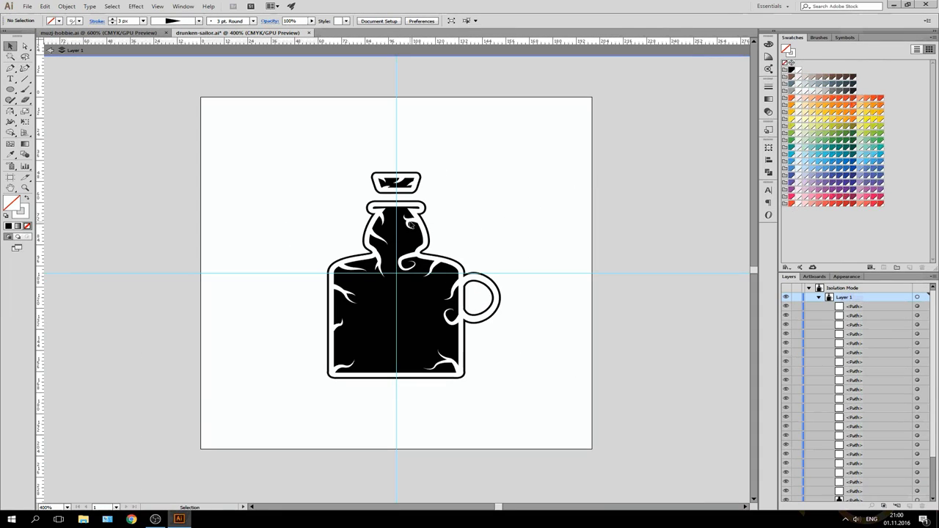
Expand Appearance on the white highlight strokes into filled shapes and show the Pathfinder panel.
{"action": "left_click", "coordinate": [408, 219]}
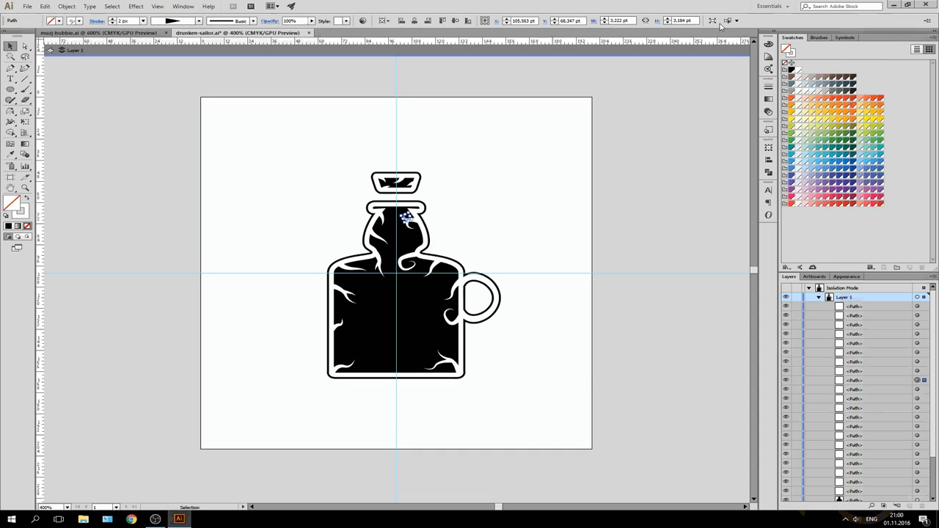
{"action": "left_click", "coordinate": [66, 6]}
{"action": "left_click", "coordinate": [96, 109]}
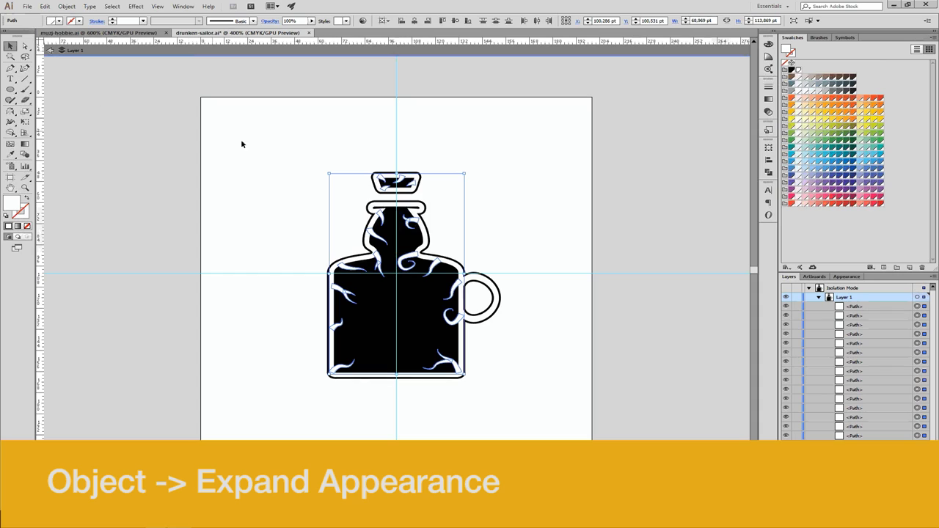
{"action": "left_click", "coordinate": [522, 238]}
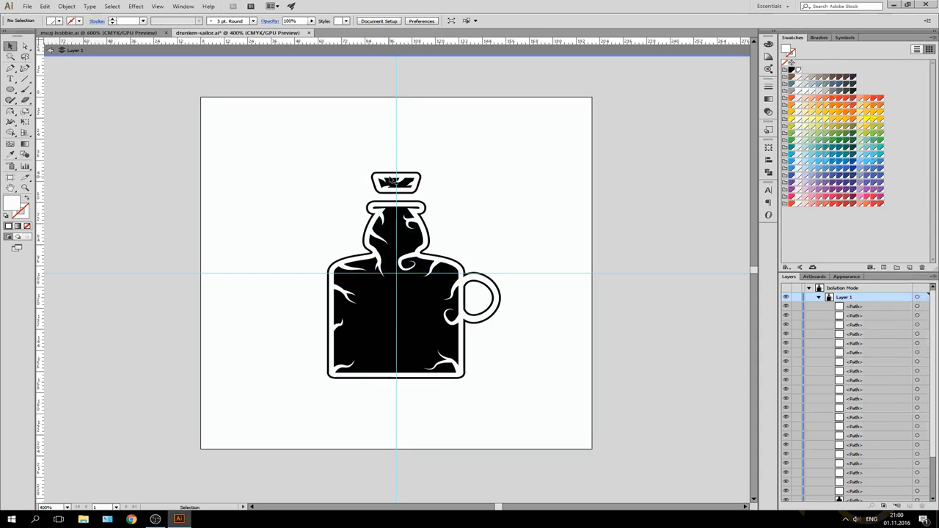
{"action": "scroll", "coordinate": [393, 184], "scroll_direction": "up", "scroll_amount": 3}
{"action": "key", "text": "shift+ctrl+F9"}
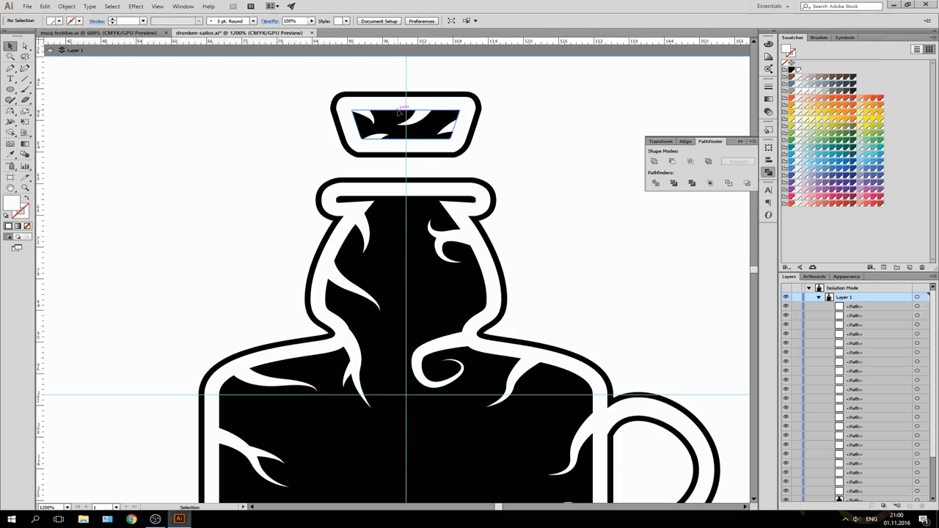
Apply Roughen to the cork's inner black shape at 5% size, smooth points, with raised Detail.
{"action": "left_click", "coordinate": [398, 111]}
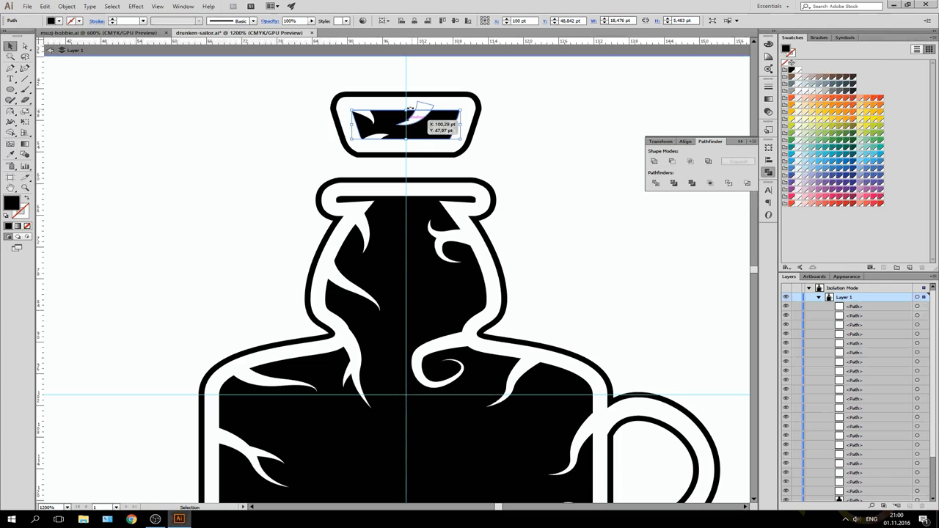
{"action": "left_click", "coordinate": [137, 6]}
{"action": "mouse_move", "coordinate": [166, 78]}
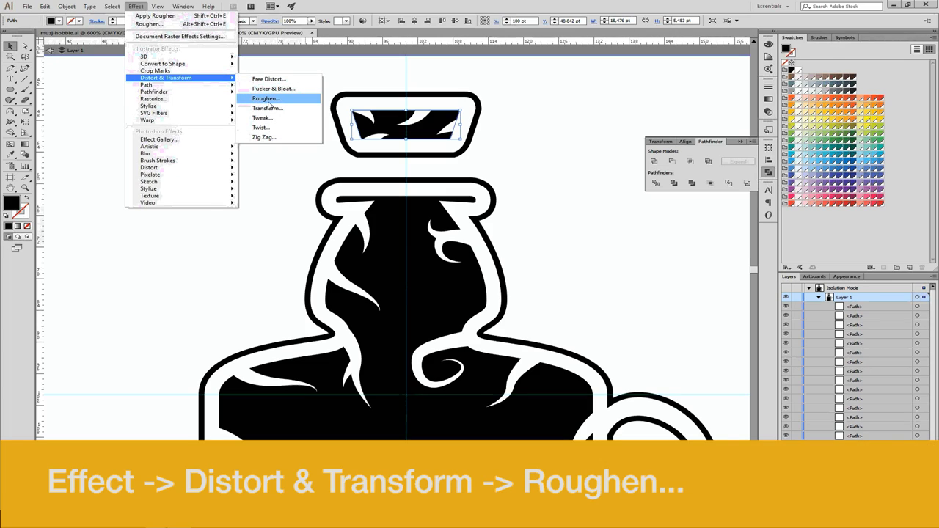
{"action": "left_click", "coordinate": [266, 99]}
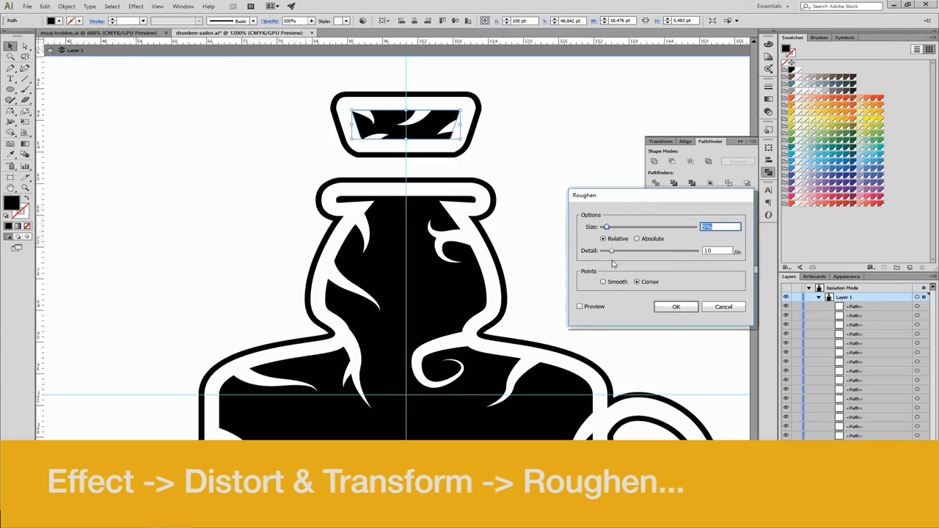
{"action": "left_click", "coordinate": [585, 308]}
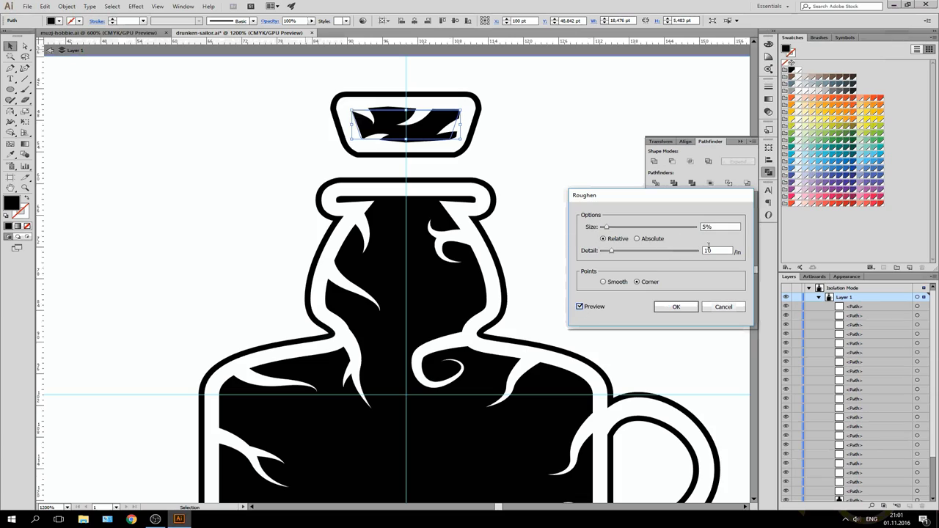
{"action": "left_click", "coordinate": [603, 282]}
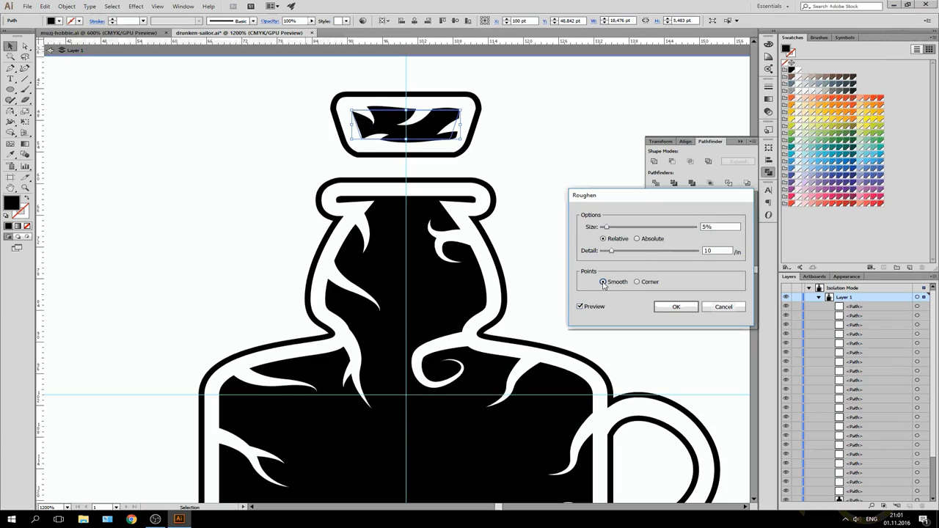
{"action": "left_click", "coordinate": [711, 250]}
{"action": "key", "text": "Up"}
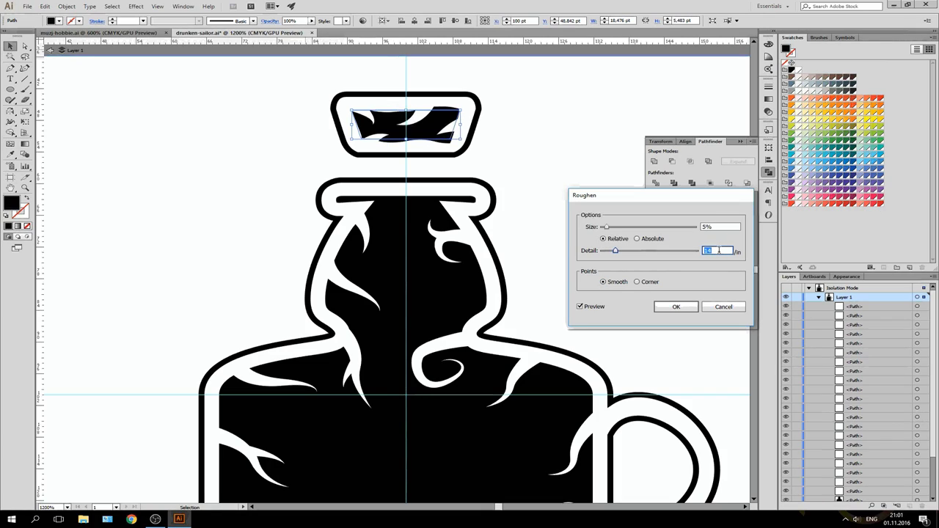
{"action": "key", "text": "Up"}
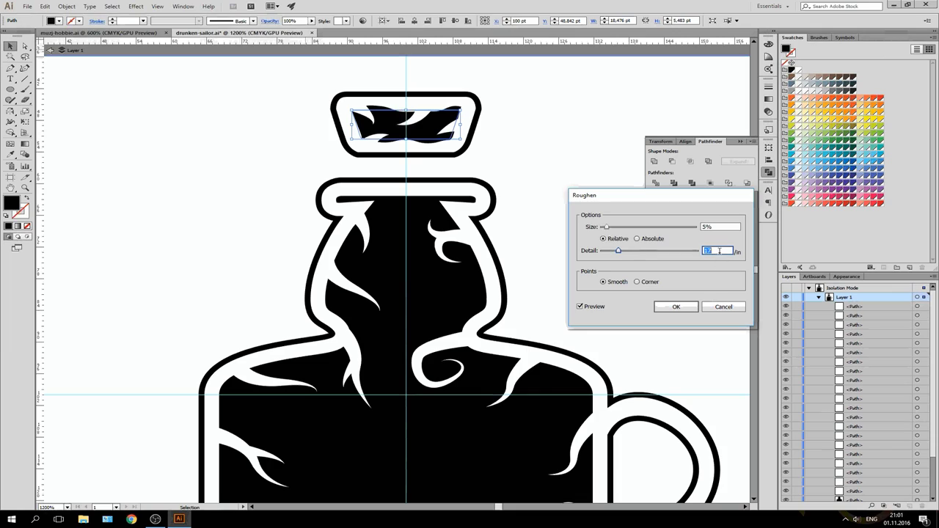
{"action": "left_click", "coordinate": [690, 308]}
Expand the roughened cork shape's appearance into plain paths.
{"action": "left_click", "coordinate": [537, 135]}
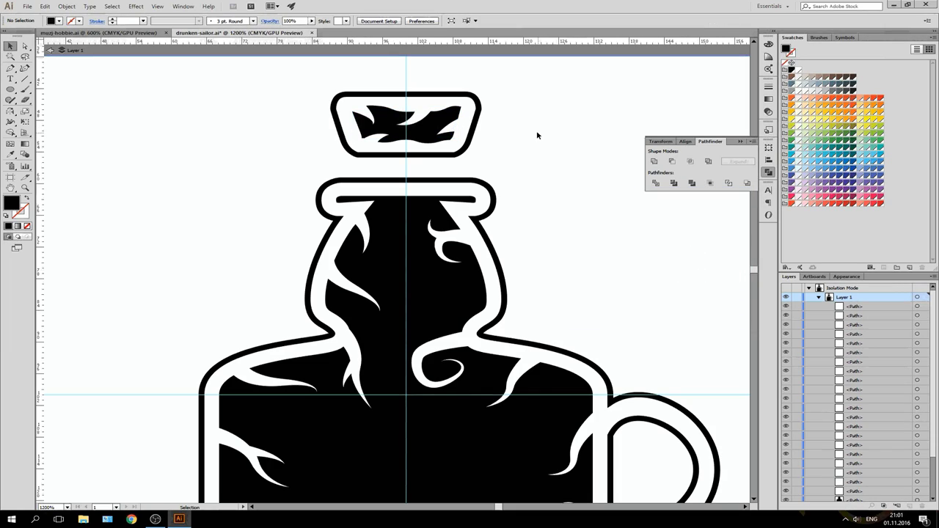
{"action": "left_click", "coordinate": [372, 121]}
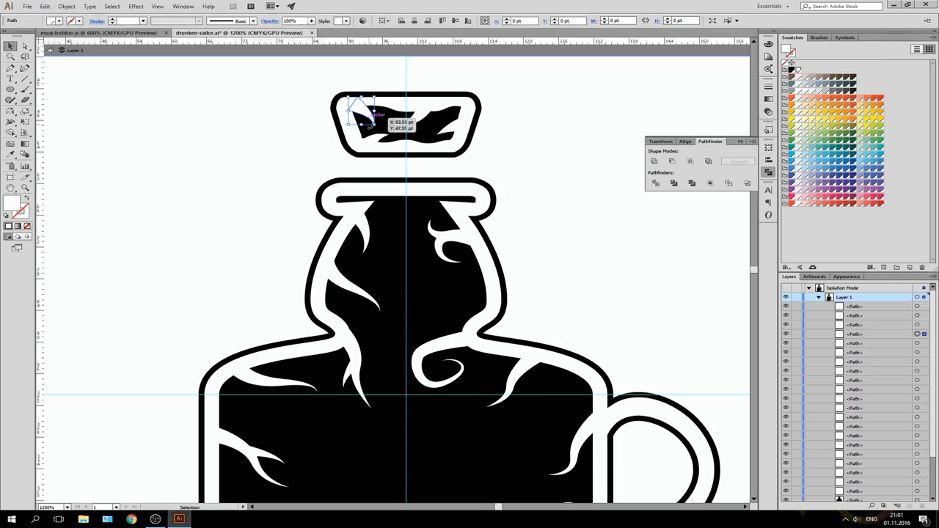
{"action": "left_click", "coordinate": [387, 136], "text": "shift"}
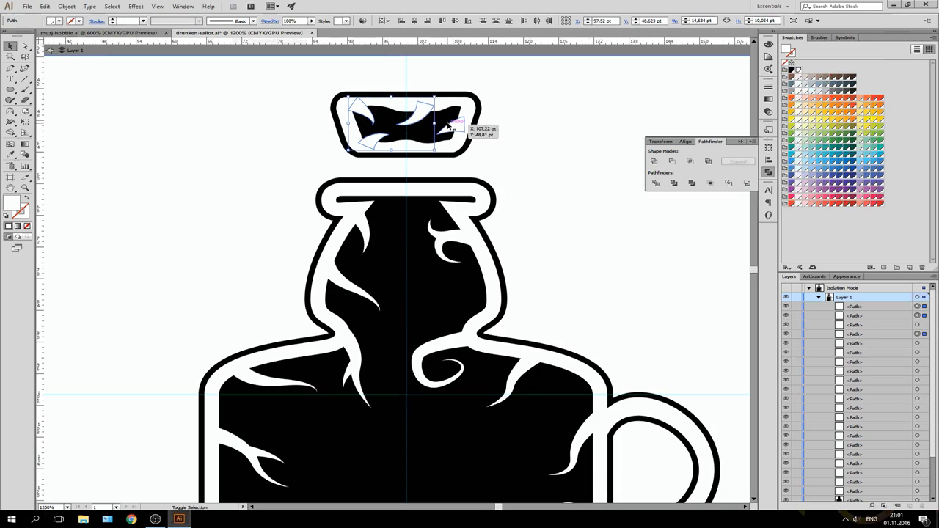
{"action": "left_click", "coordinate": [446, 132], "text": "shift"}
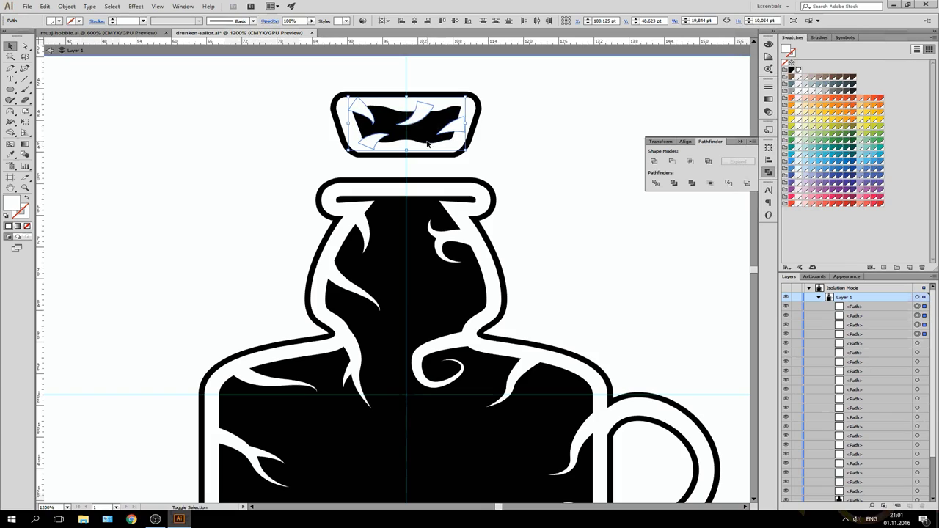
{"action": "left_click", "coordinate": [444, 134], "text": "shift"}
{"action": "left_click", "coordinate": [671, 161]}
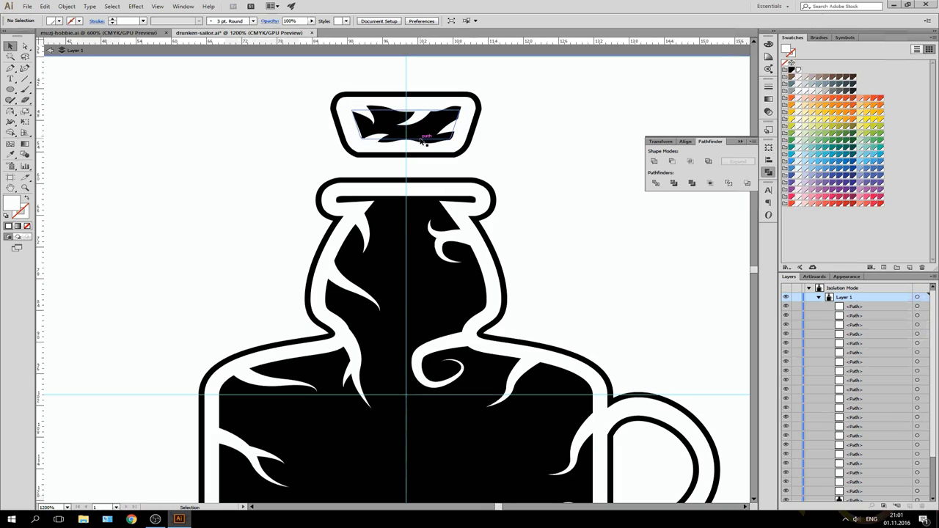
{"action": "left_click", "coordinate": [66, 6]}
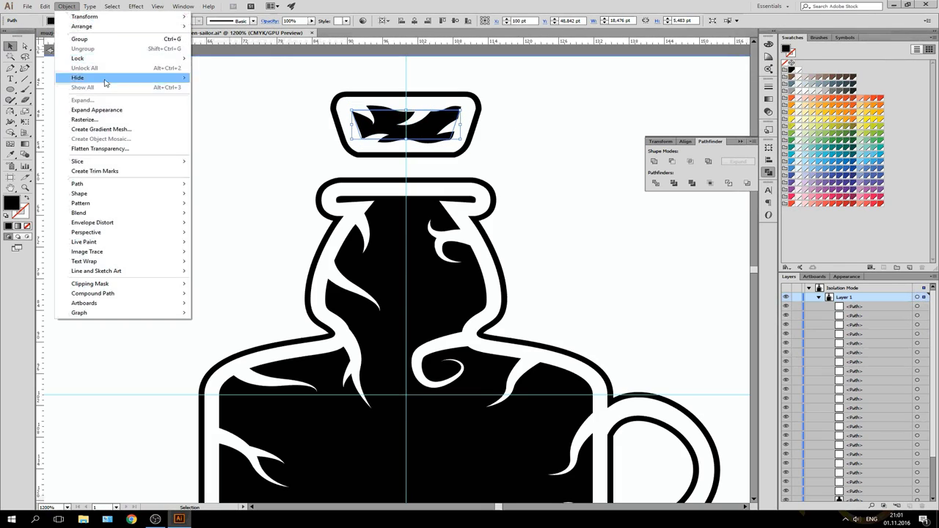
{"action": "left_click", "coordinate": [90, 110]}
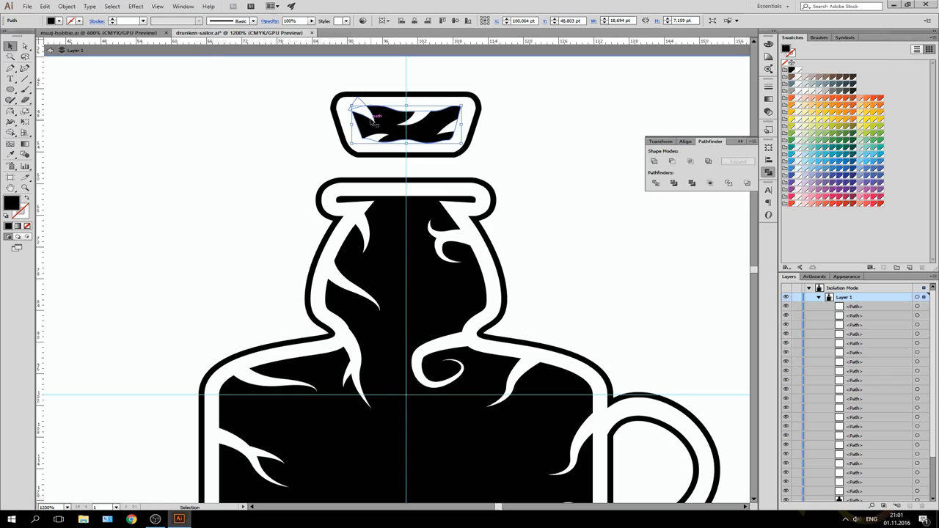
Minus Front the three white cork highlights from the black cork shape.
{"action": "left_click_drag", "start_coordinate": [410, 111], "coordinate": [363, 121]}
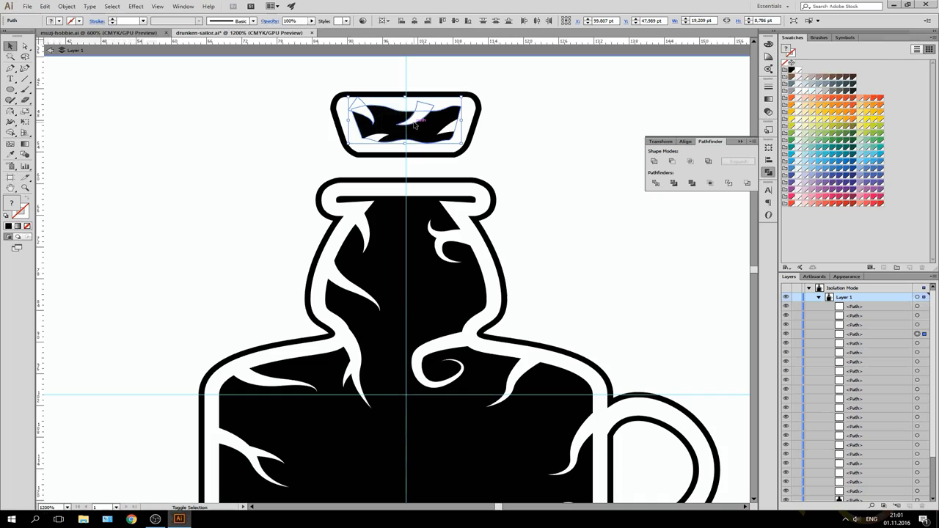
{"action": "left_click", "coordinate": [416, 127], "text": "shift"}
{"action": "left_click", "coordinate": [377, 137], "text": "shift"}
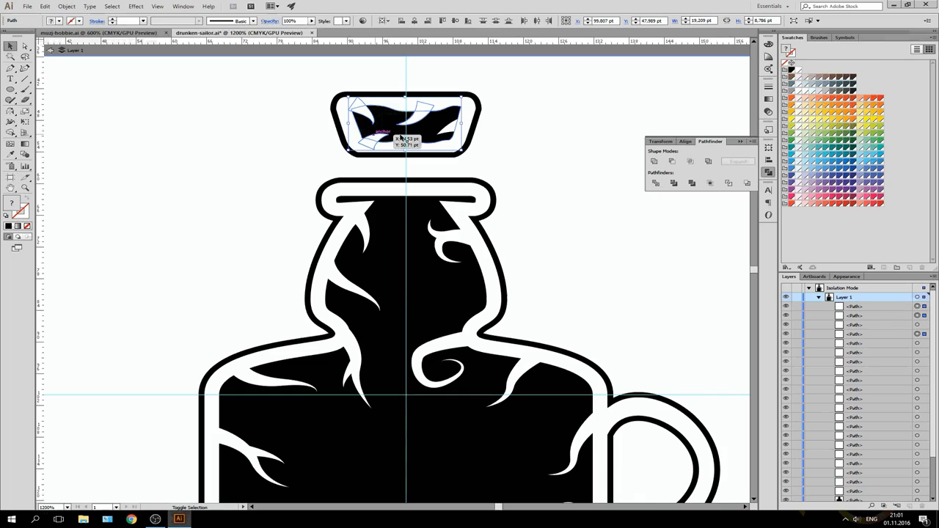
{"action": "left_click", "coordinate": [452, 145], "text": "shift"}
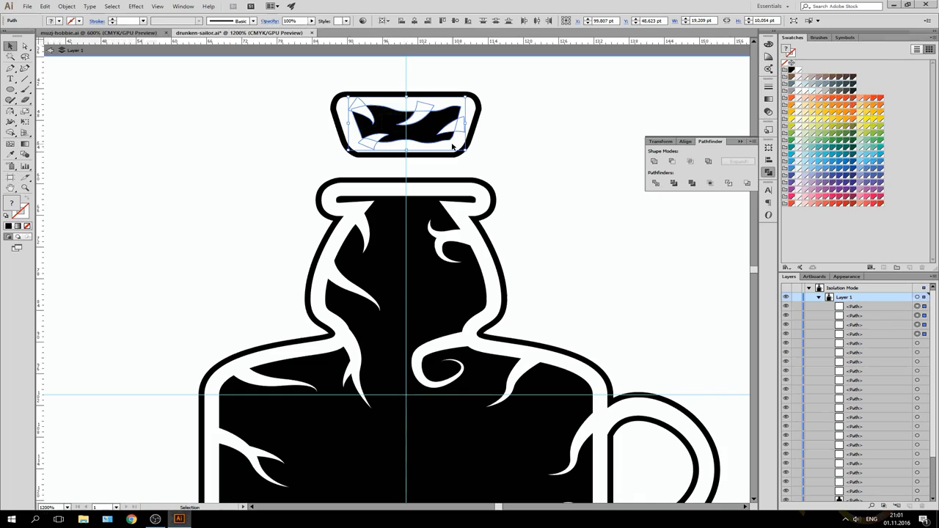
{"action": "left_click", "coordinate": [670, 162]}
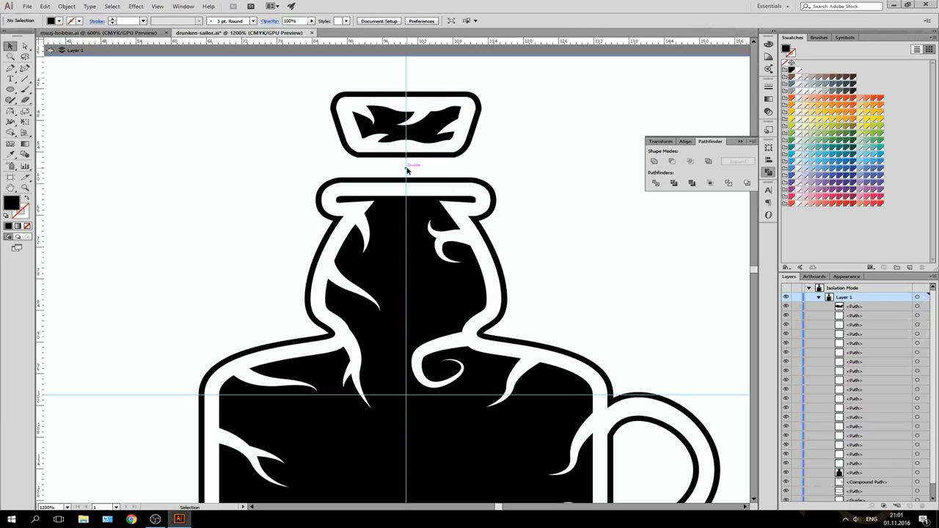
Move the bottle's top anchor and pull curve handles to round the neck's top edge.
{"action": "scroll", "coordinate": [407, 168], "scroll_direction": "down", "scroll_amount": 1}
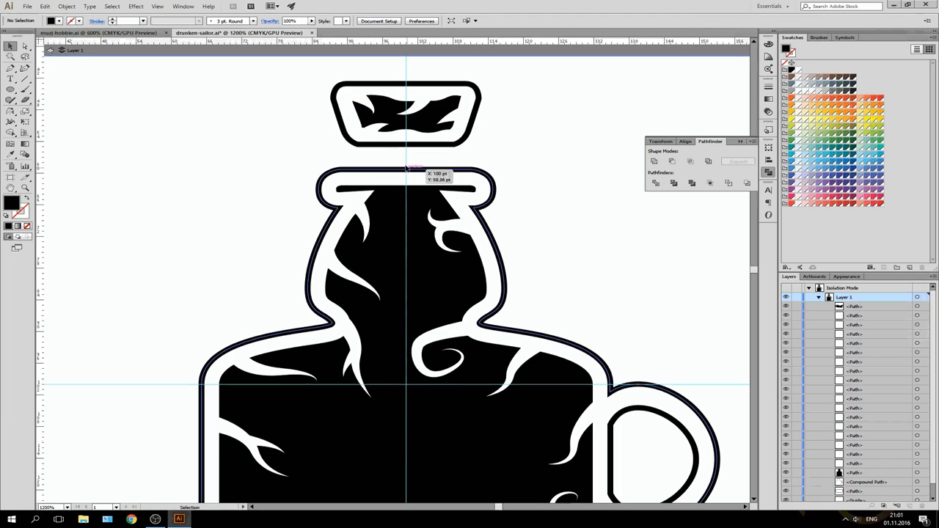
{"action": "left_click", "coordinate": [367, 195]}
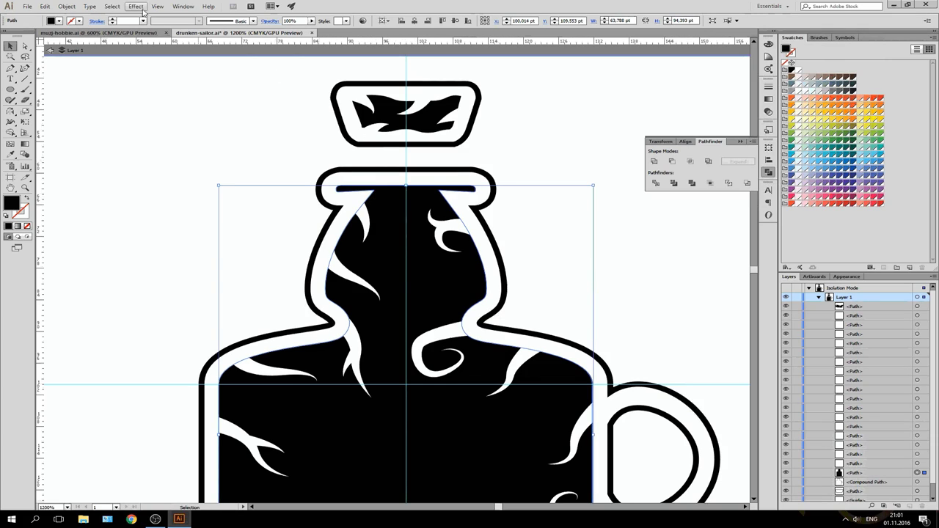
{"action": "key", "text": "ctrl+minus"}
{"action": "key", "text": "a"}
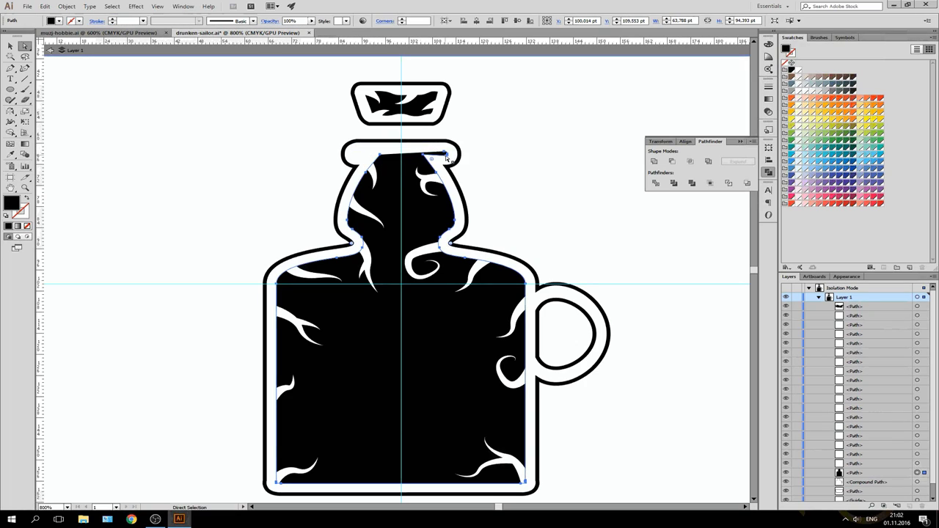
{"action": "left_click_drag", "start_coordinate": [450, 159], "coordinate": [446, 163]}
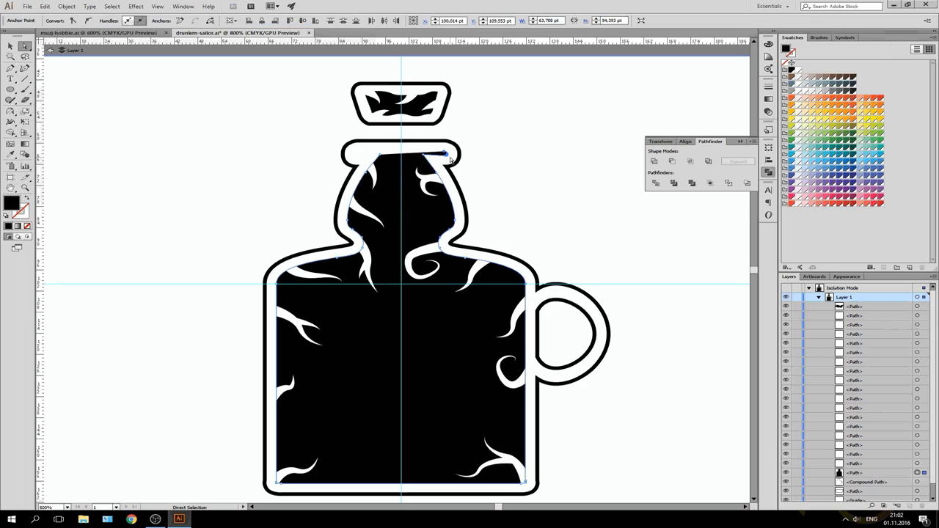
{"action": "key", "text": "shift+c"}
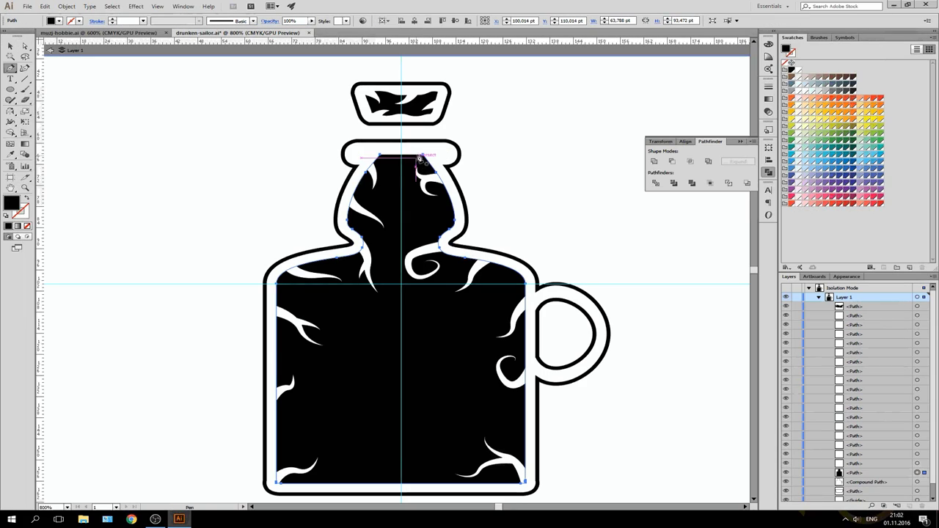
{"action": "left_click_drag", "start_coordinate": [424, 155], "coordinate": [362, 160]}
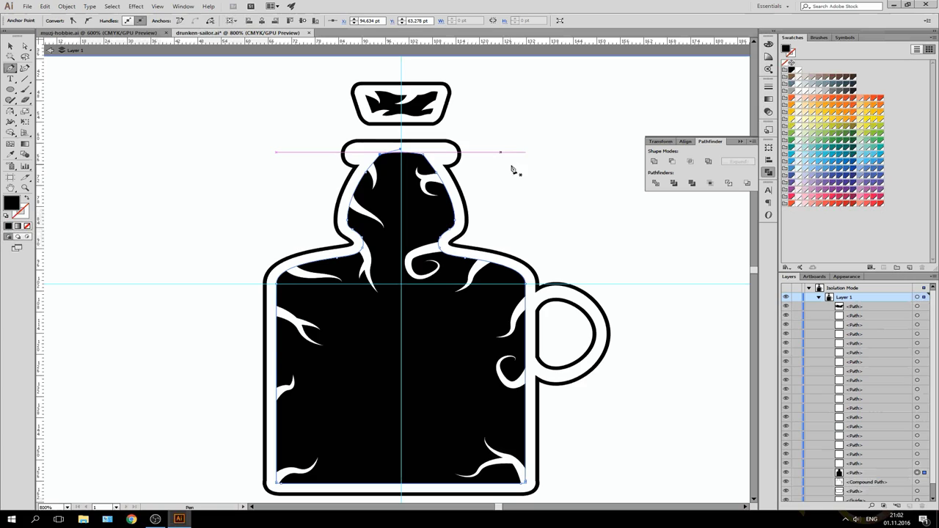
{"action": "key", "text": "v"}
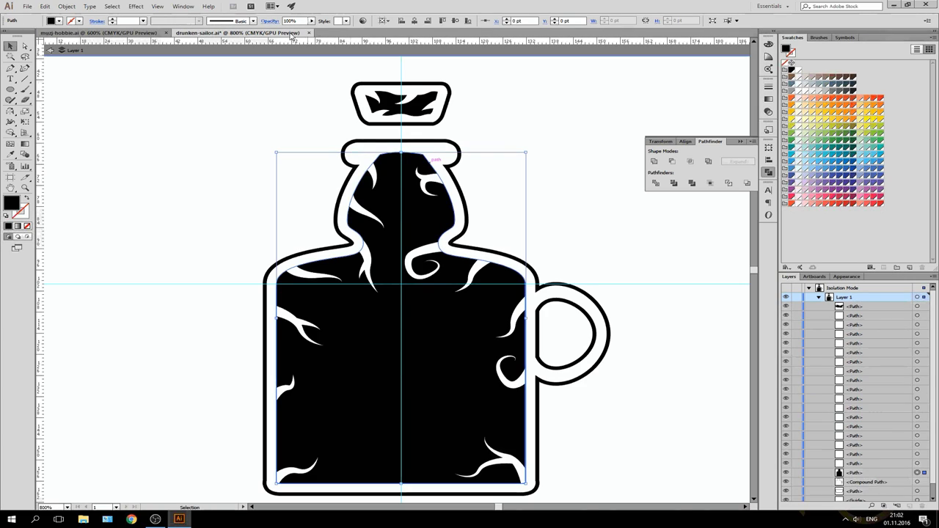
Roughen the black bottle silhouette at 2% size with slightly lowered Detail.
{"action": "left_click", "coordinate": [135, 8]}
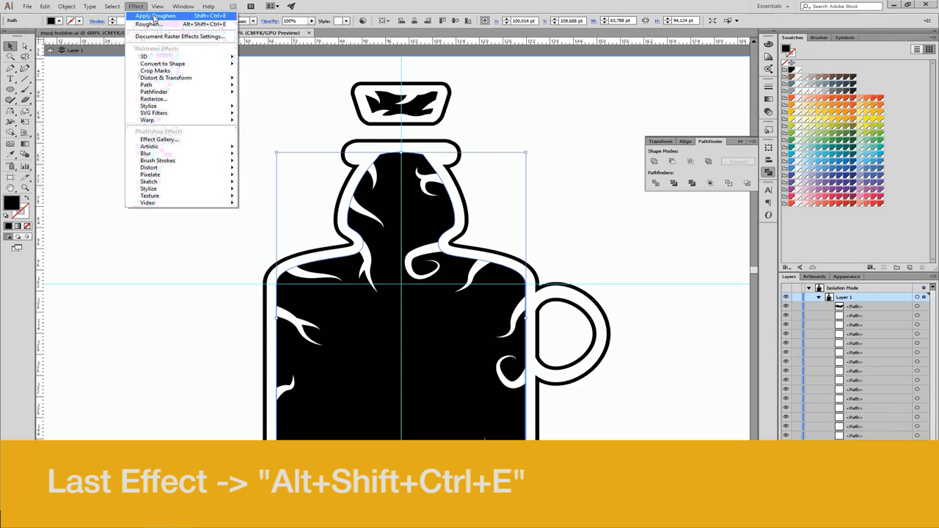
{"action": "left_click", "coordinate": [151, 24]}
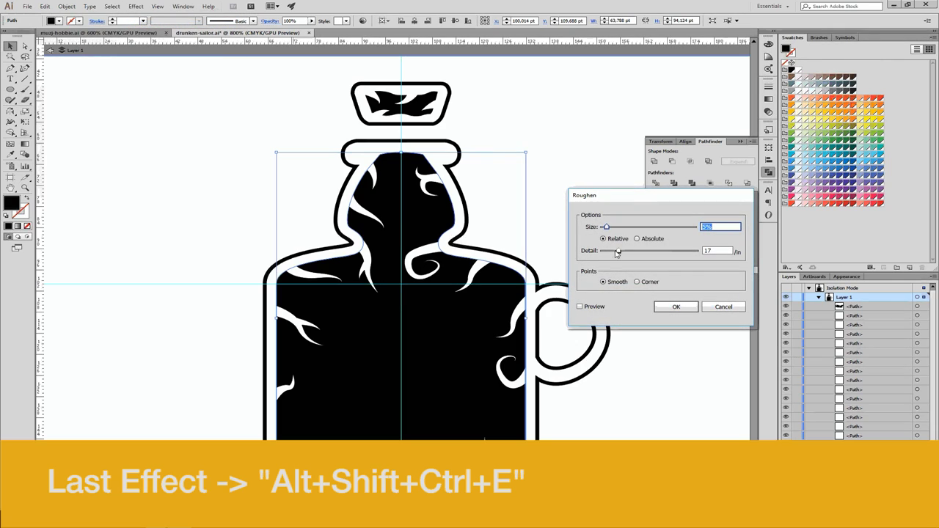
{"action": "left_click", "coordinate": [589, 304]}
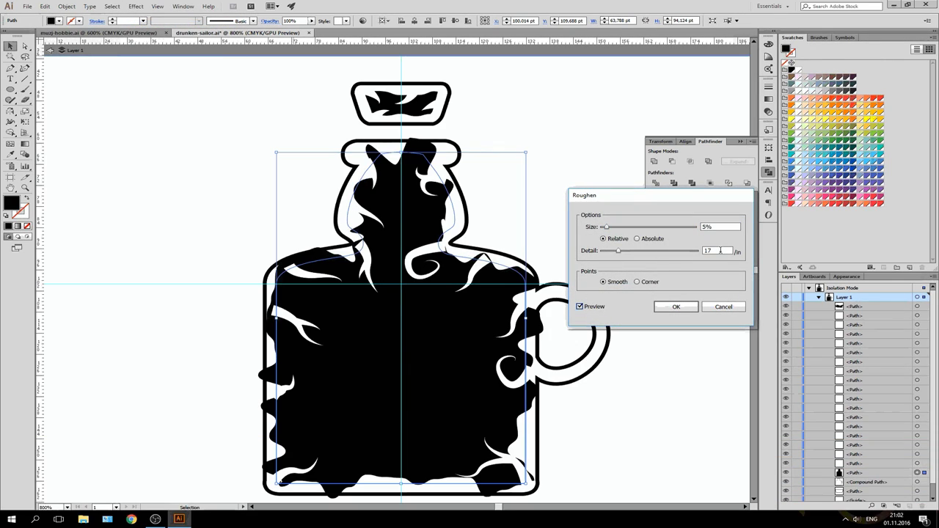
{"action": "key", "text": "Down"}
{"action": "key", "text": "Down"}
{"action": "key", "text": "Down"}
{"action": "key", "text": "Down"}
{"action": "key", "text": "Down"}
{"action": "key", "text": "Down"}
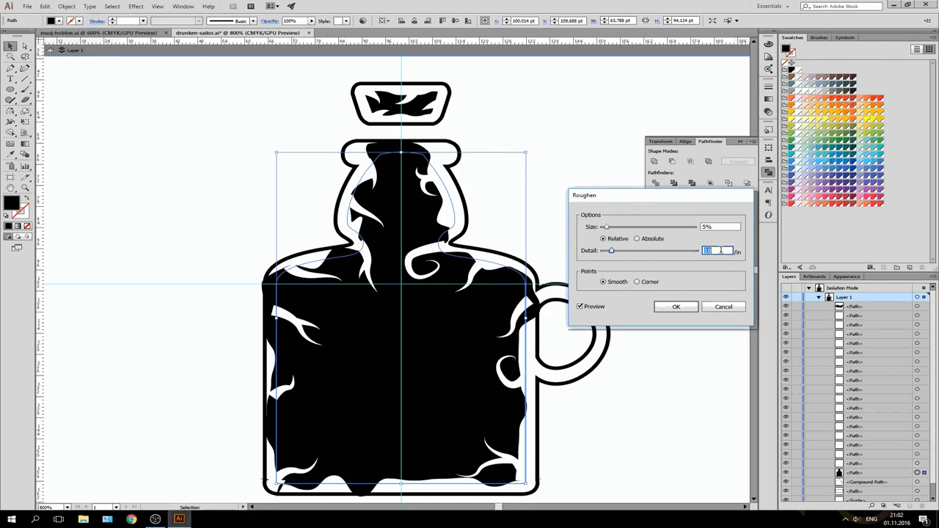
{"action": "left_click", "coordinate": [726, 227]}
{"action": "key", "text": "Down"}
{"action": "key", "text": "Down"}
{"action": "key", "text": "Down"}
{"action": "key", "text": "Down"}
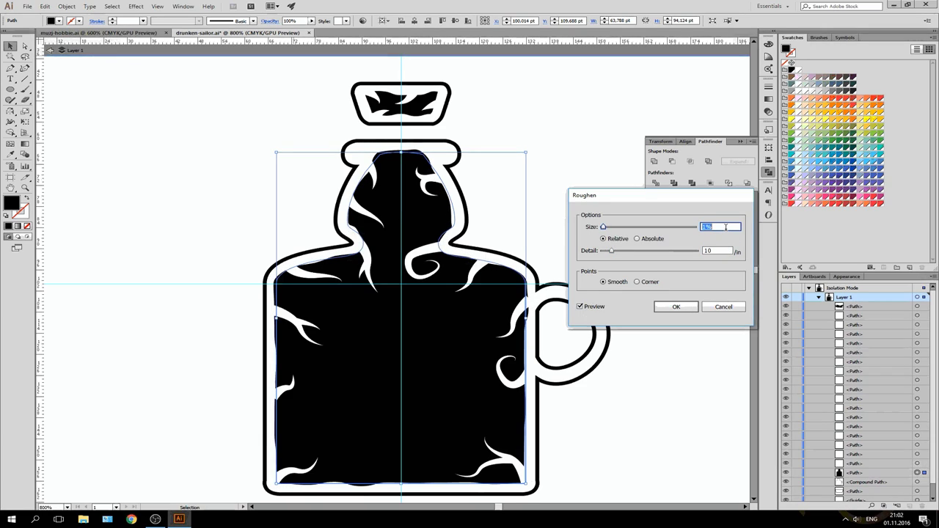
{"action": "key", "text": "Down"}
{"action": "left_click", "coordinate": [715, 250]}
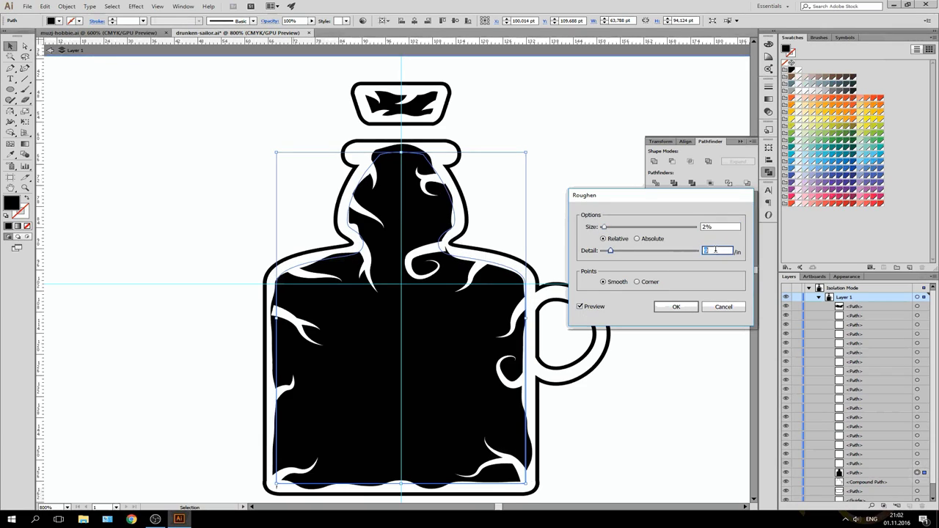
{"action": "key", "text": "Down"}
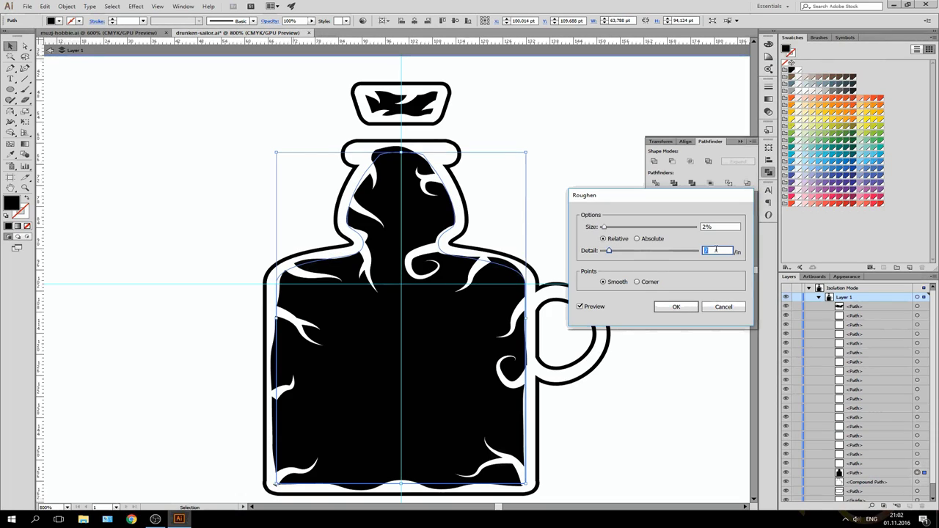
{"action": "key", "text": "Down"}
{"action": "key", "text": "Up"}
{"action": "left_click", "coordinate": [675, 307]}
Expand the black bottle body's roughened appearance into real paths.
{"action": "left_click", "coordinate": [602, 233]}
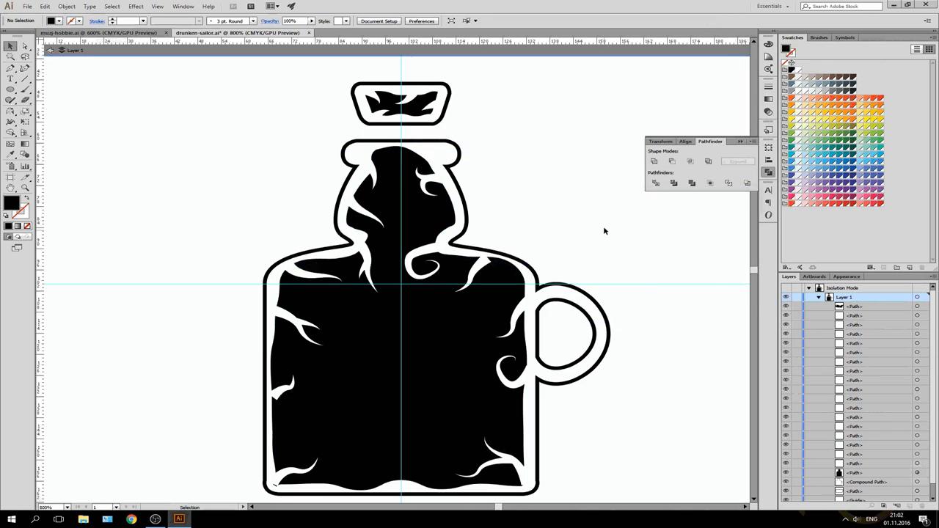
{"action": "left_click_drag", "start_coordinate": [369, 170], "coordinate": [432, 180]}
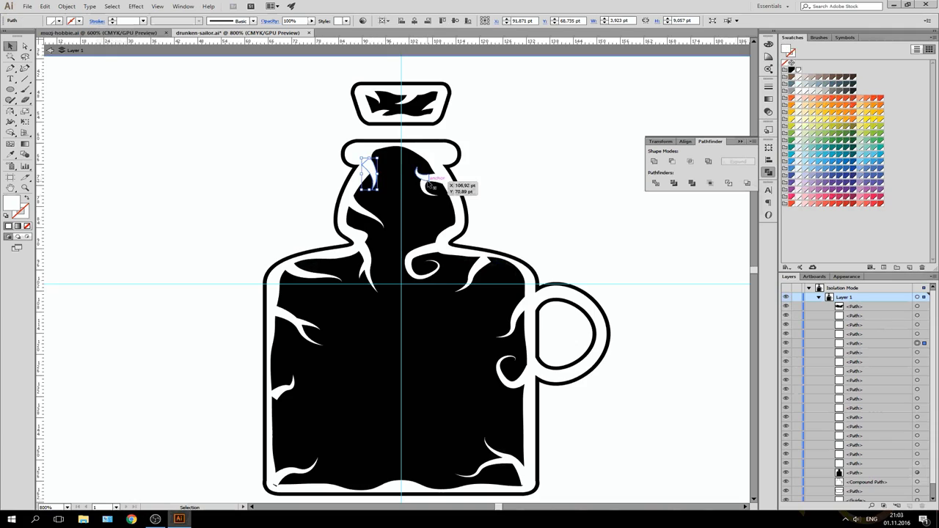
{"action": "left_click", "coordinate": [737, 21]}
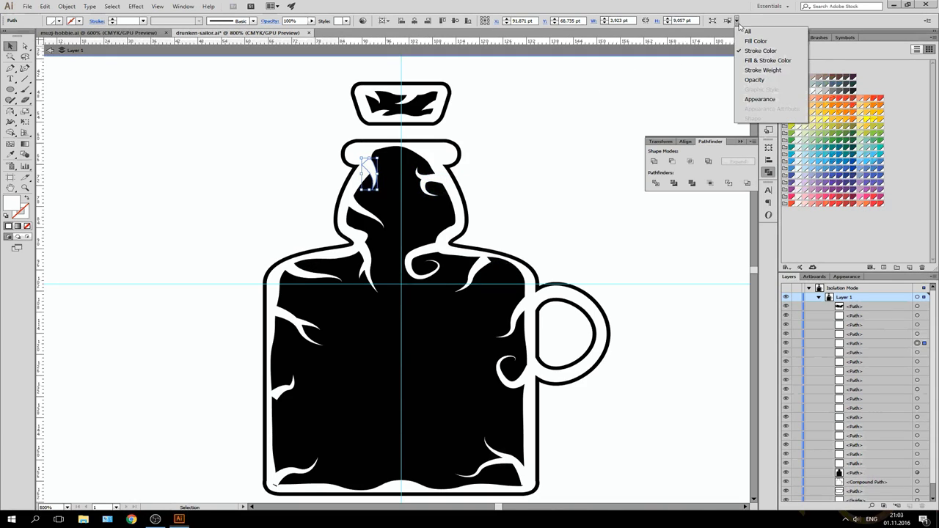
{"action": "left_click", "coordinate": [750, 41]}
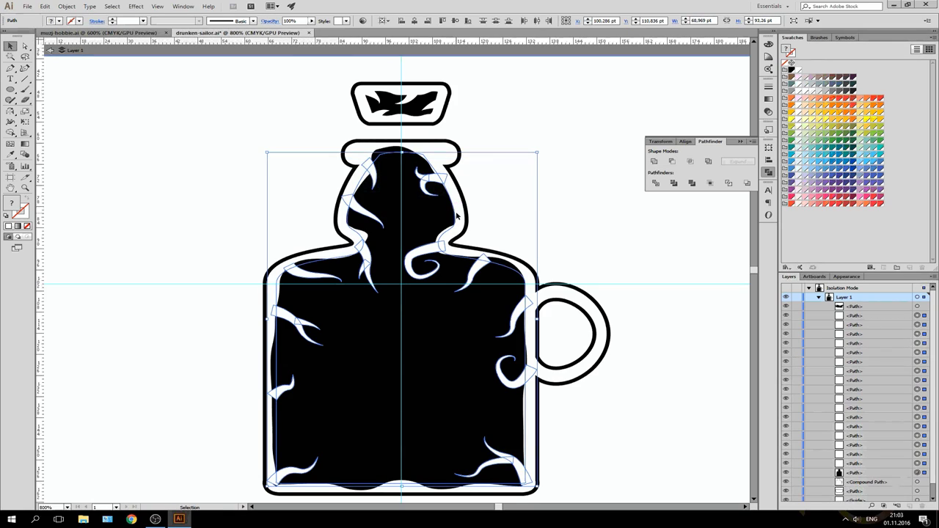
{"action": "left_click", "coordinate": [484, 202]}
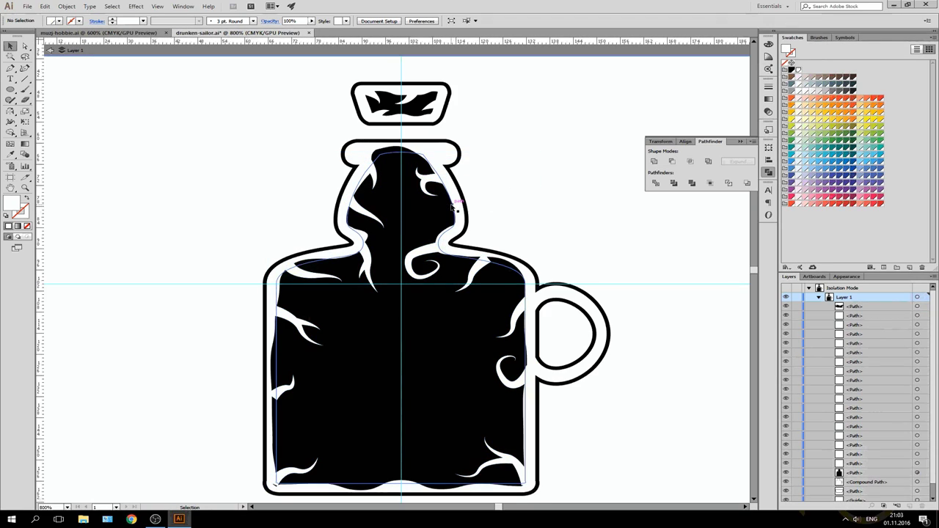
{"action": "left_click", "coordinate": [451, 209]}
{"action": "left_click", "coordinate": [66, 7]}
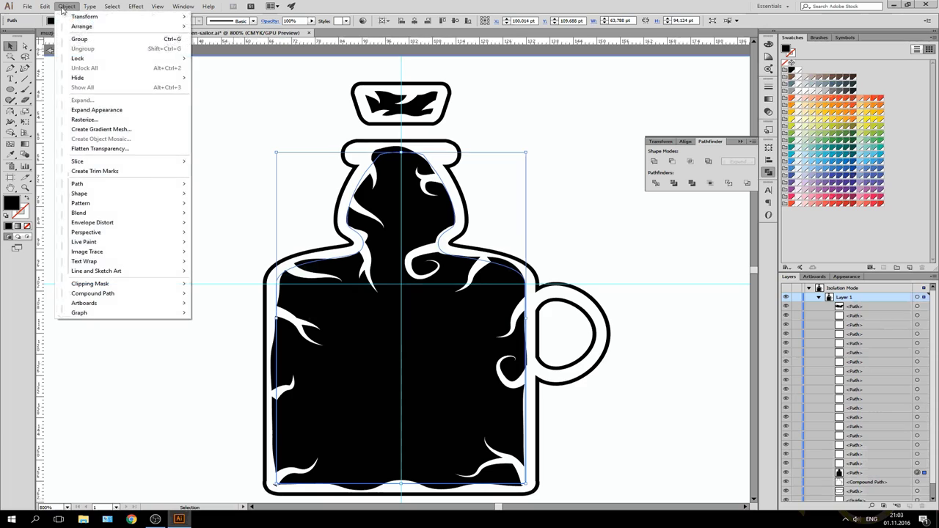
{"action": "left_click", "coordinate": [96, 110]}
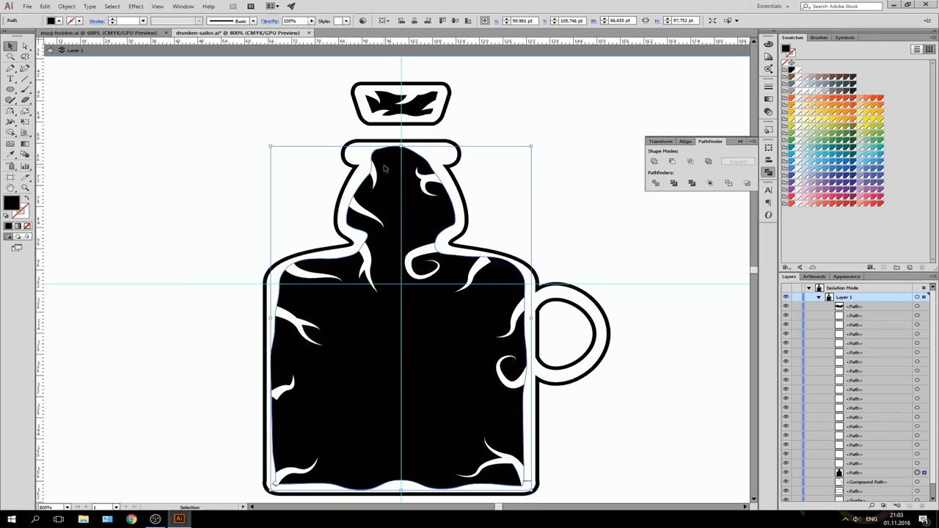
Rotate the small left swirl and move it up along the bottle's shoulder.
{"action": "left_click_drag", "start_coordinate": [268, 451], "coordinate": [322, 488]}
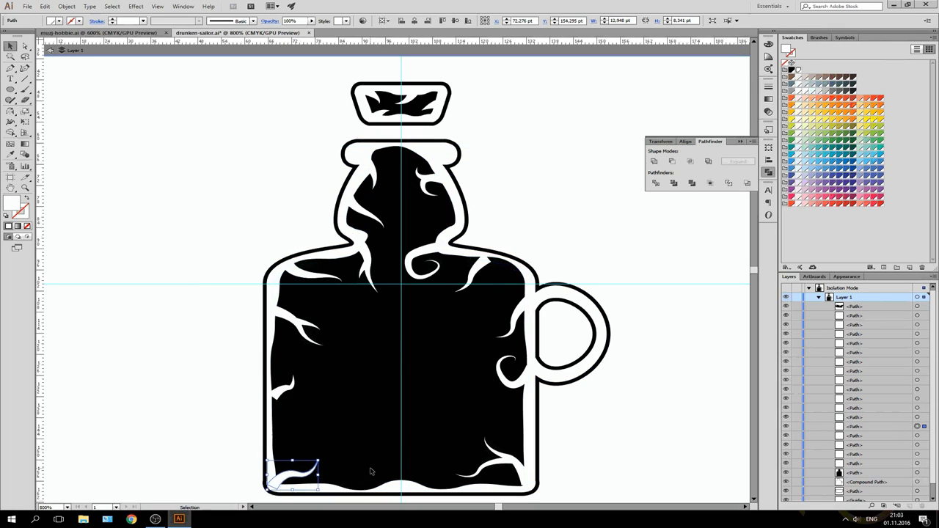
{"action": "left_click", "coordinate": [286, 386]}
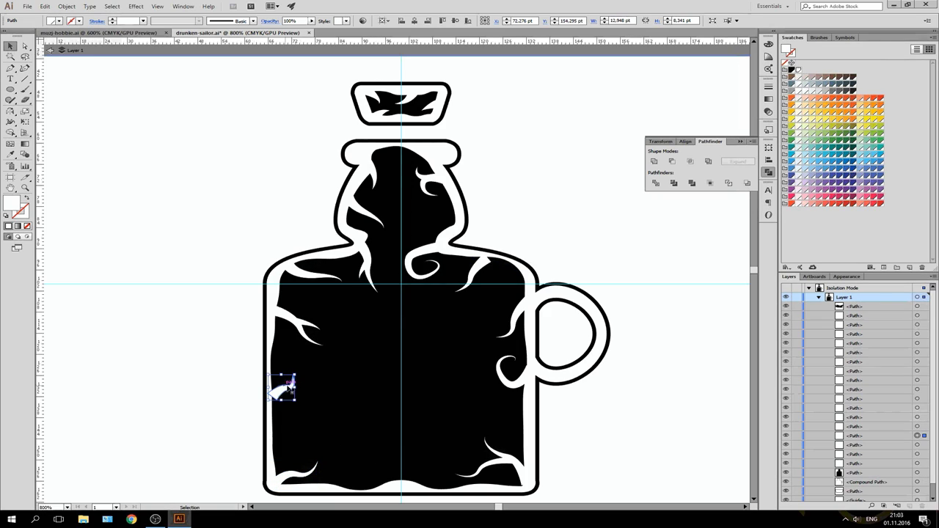
{"action": "left_click_drag", "start_coordinate": [294, 402], "coordinate": [312, 406]}
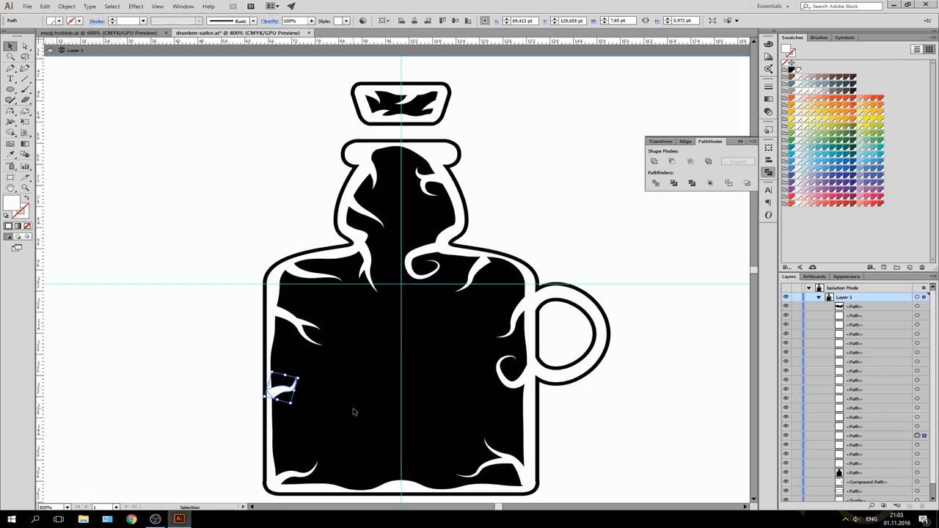
{"action": "key", "text": "Left"}
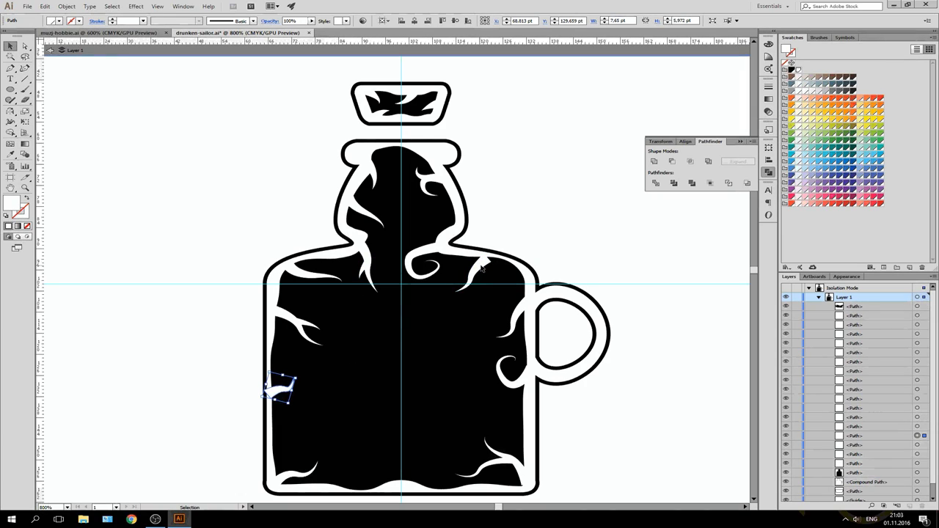
{"action": "left_click_drag", "start_coordinate": [293, 378], "coordinate": [490, 260]}
{"action": "left_click_drag", "start_coordinate": [495, 298], "coordinate": [504, 293]}
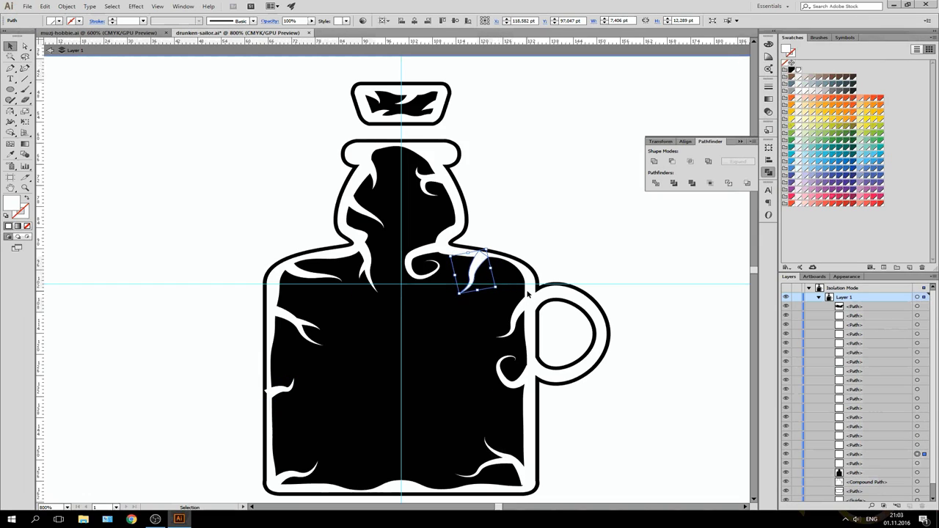
Select all white swirls and Minus Front them from the black body.
{"action": "left_click", "coordinate": [728, 21]}
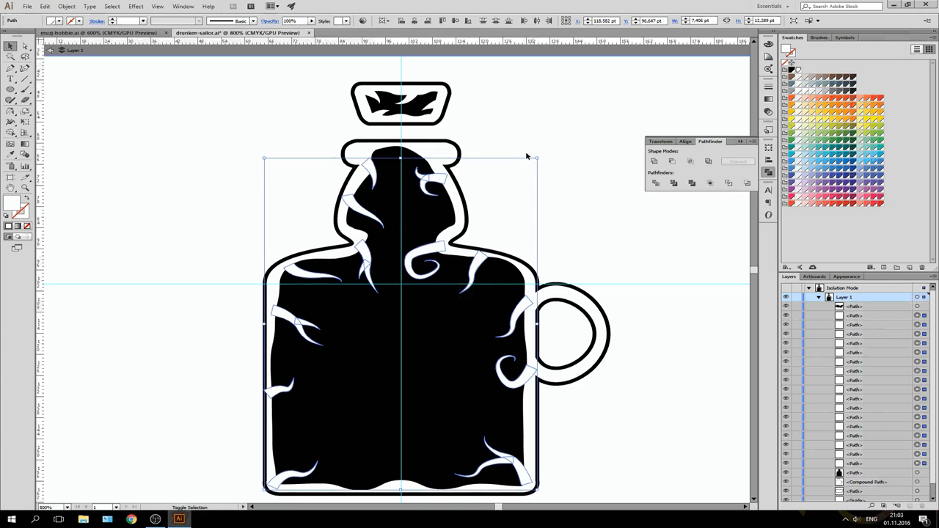
{"action": "left_click", "coordinate": [672, 160]}
{"action": "left_click", "coordinate": [596, 223]}
{"action": "scroll", "coordinate": [596, 223], "scroll_direction": "down", "scroll_amount": 1}
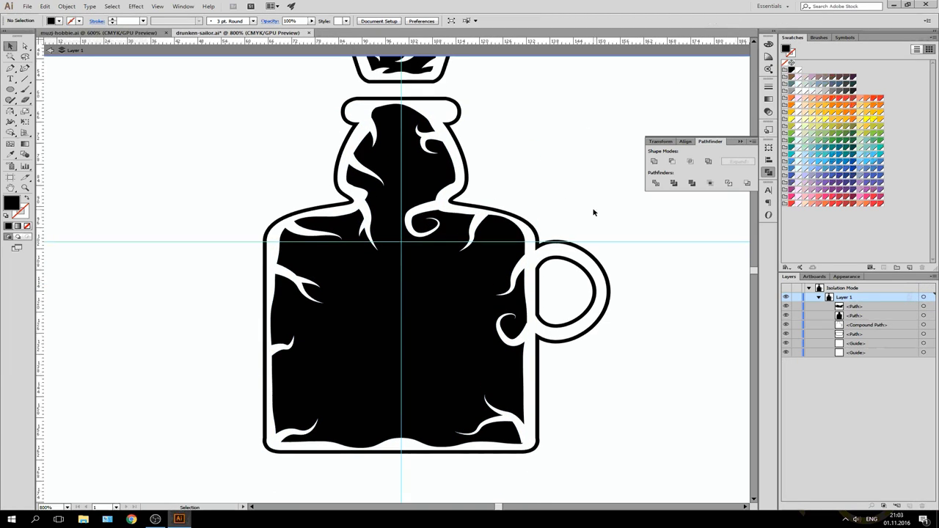
{"action": "key", "text": "ctrl+0"}
{"action": "key", "text": "ctrl+minus"}
{"action": "key", "text": "ctrl+minus"}
{"action": "key", "text": "ctrl+minus"}
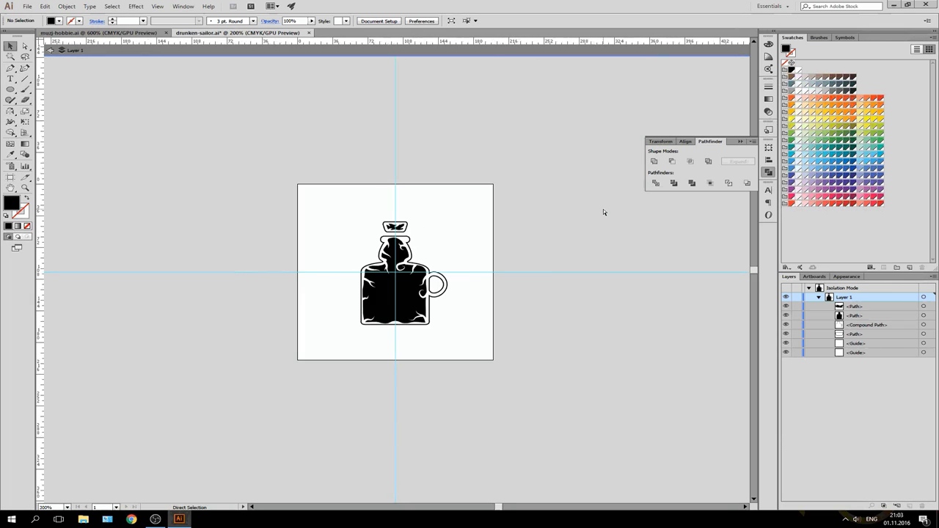
{"action": "key", "text": "ctrl+minus"}
{"action": "key", "text": "ctrl+minus"}
{"action": "key", "text": "ctrl+minus"}
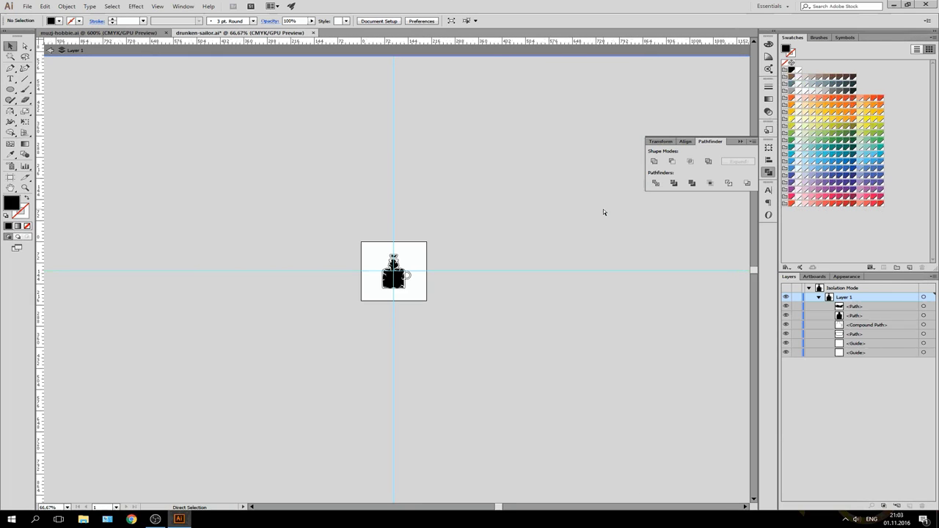
{"action": "key", "text": "ctrl+plus"}
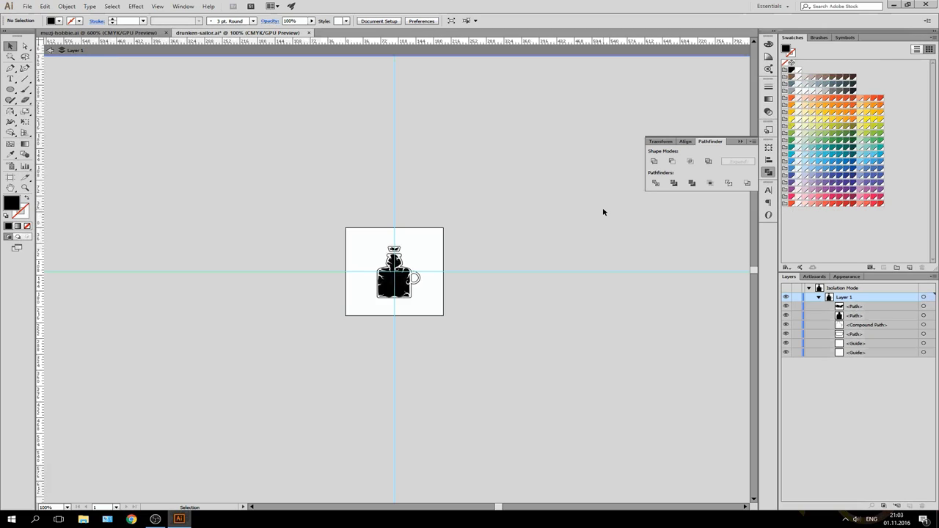
{"action": "key", "text": "ctrl+semicolon"}
{"action": "key", "text": "ctrl+semicolon"}
{"action": "key", "text": "ctrl+0"}
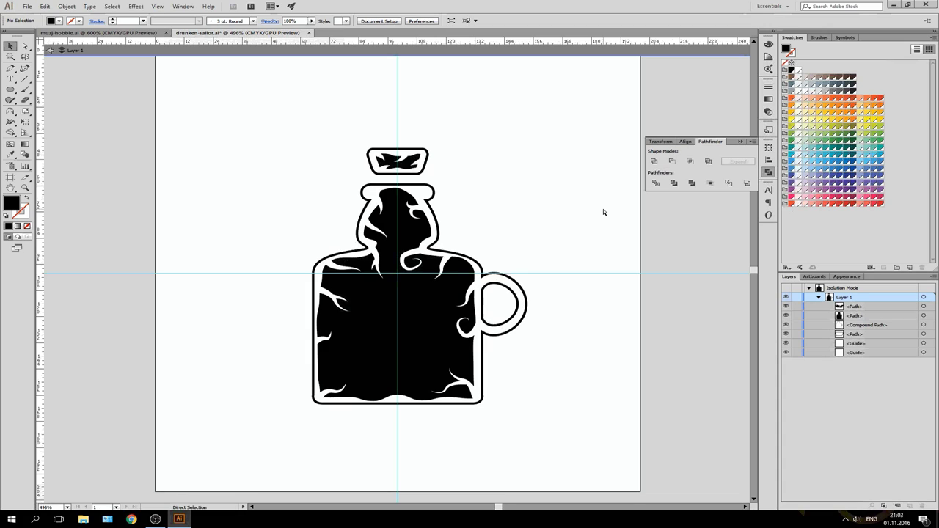
{"action": "key", "text": "ctrl+plus"}
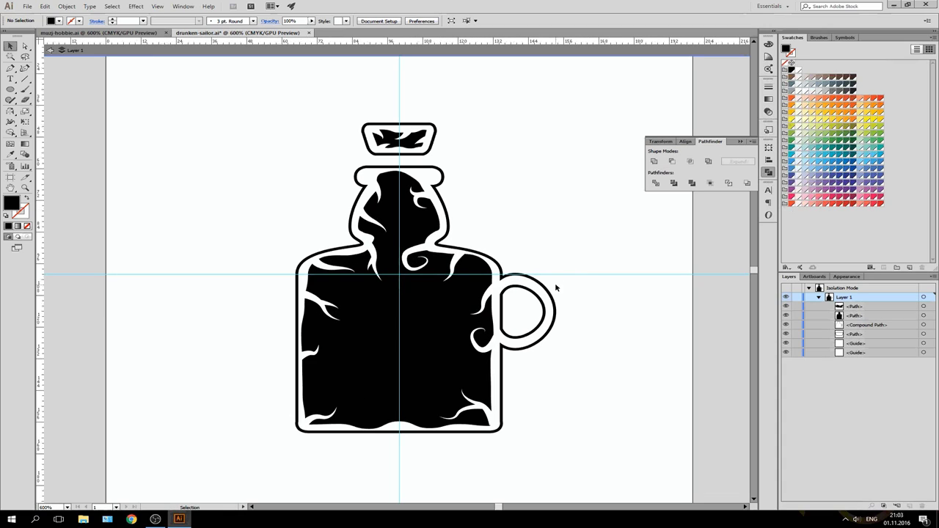
{"action": "key", "text": "q"}
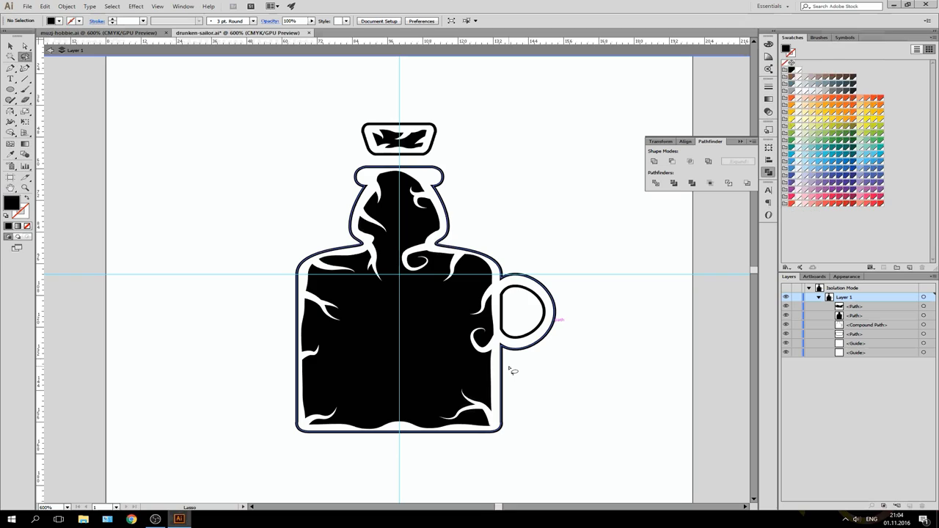
{"action": "key", "text": "a"}
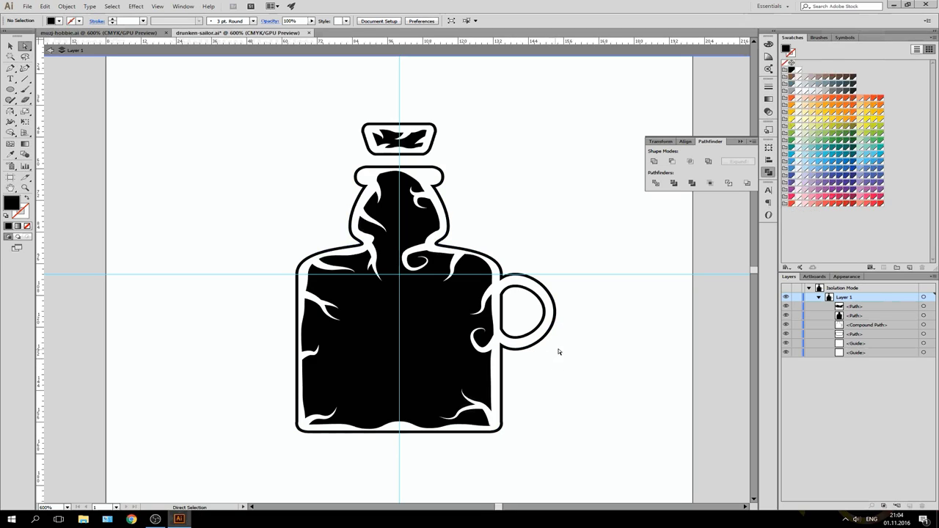
Delete the mug handle and the leftover segment on the bottle's right edge.
{"action": "left_click_drag", "start_coordinate": [514, 253], "coordinate": [569, 374]}
{"action": "key", "text": "Delete"}
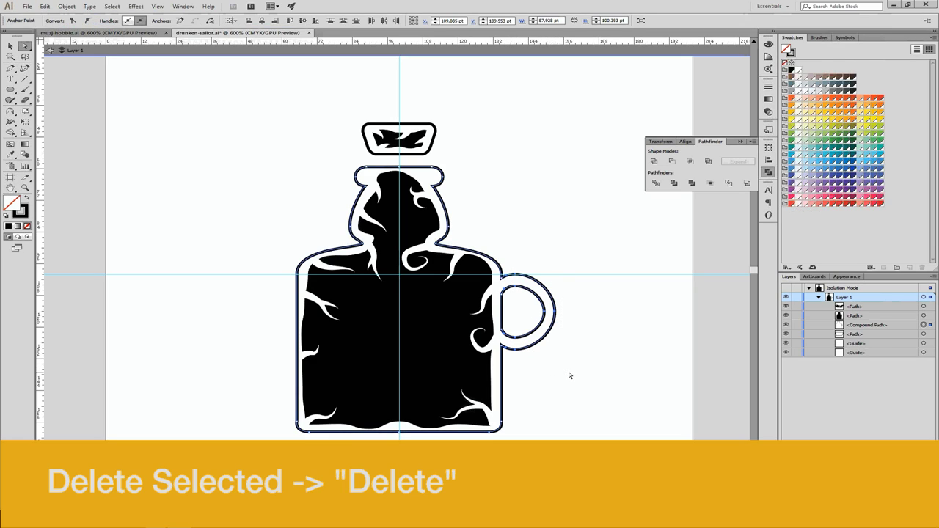
{"action": "key", "text": "Delete"}
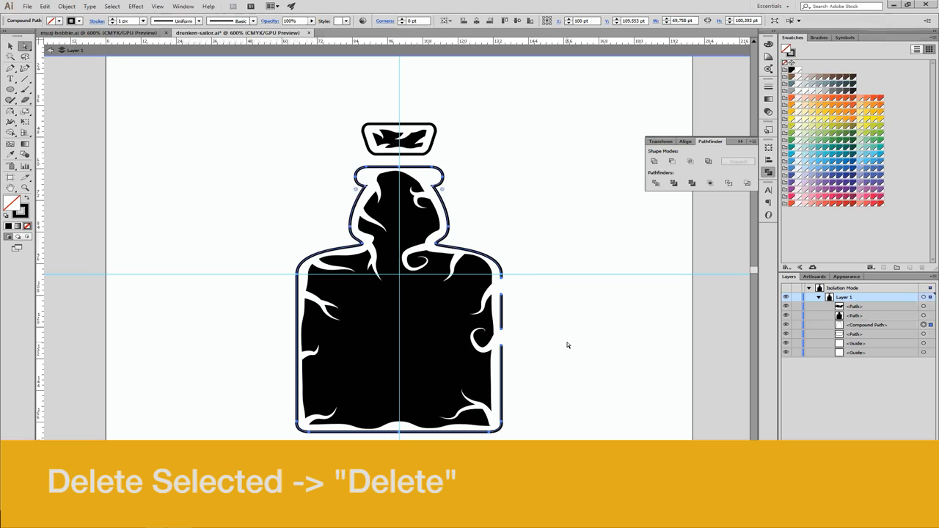
{"action": "left_click_drag", "start_coordinate": [496, 288], "coordinate": [521, 335]}
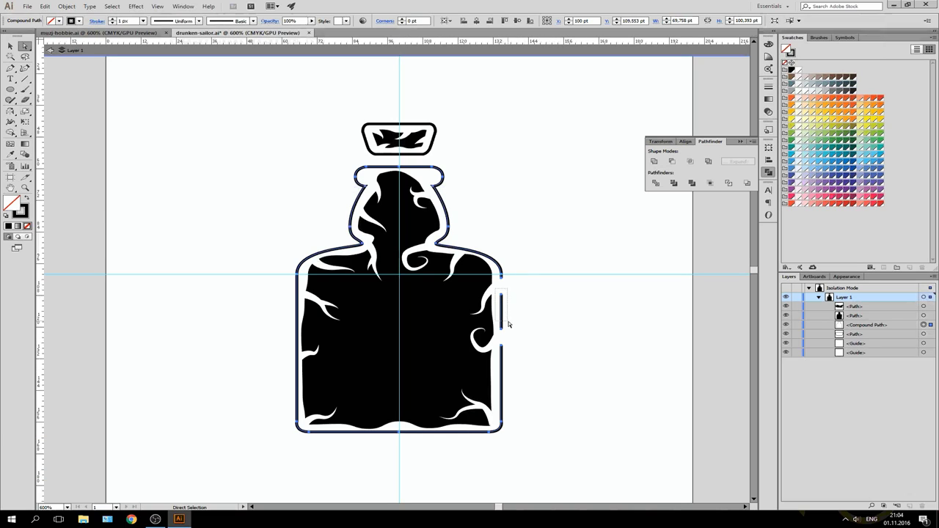
{"action": "key", "text": "Delete"}
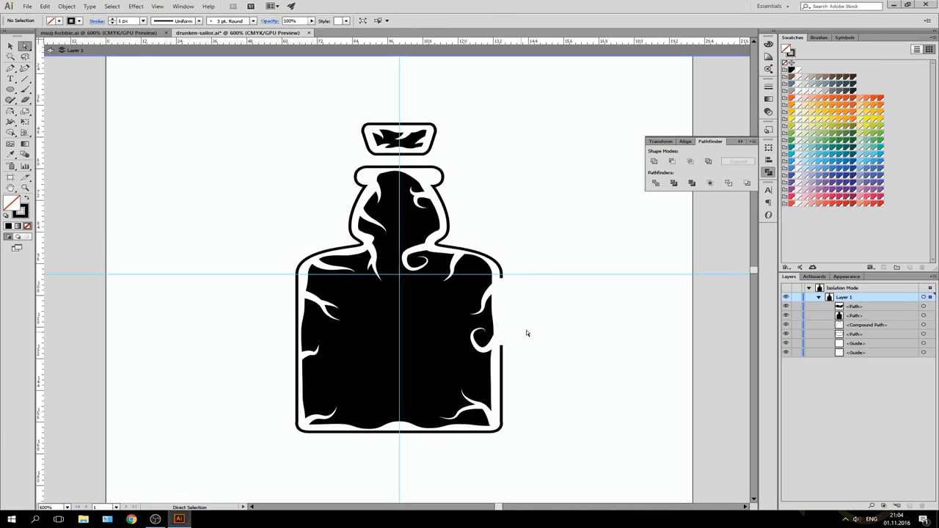
Join the open right-edge endpoints with a straight Pen segment.
{"action": "key", "text": "p"}
{"action": "left_click", "coordinate": [501, 276]}
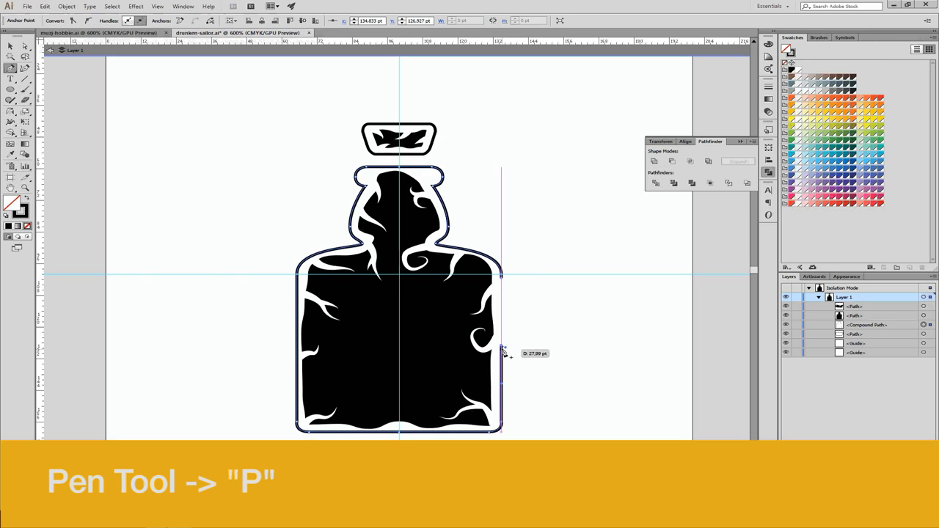
{"action": "left_click", "coordinate": [501, 344]}
{"action": "key", "text": "v"}
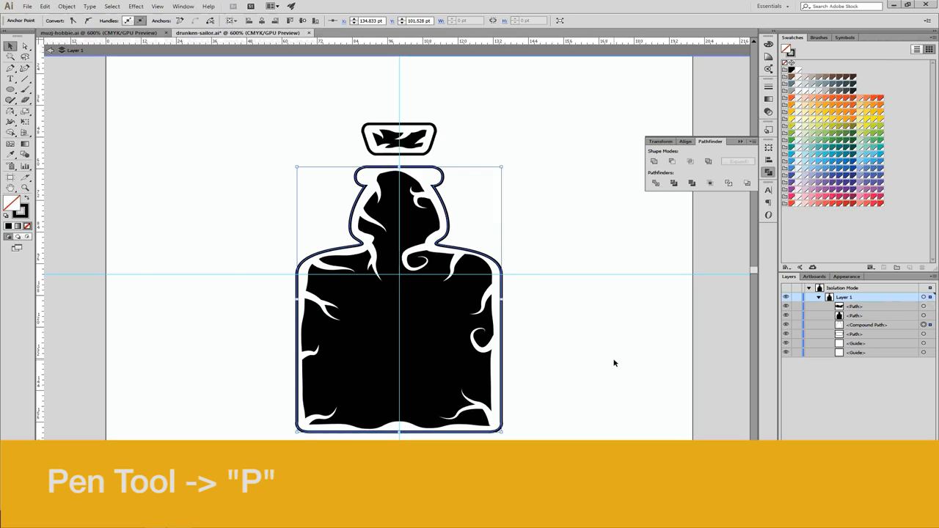
{"action": "left_click", "coordinate": [622, 358]}
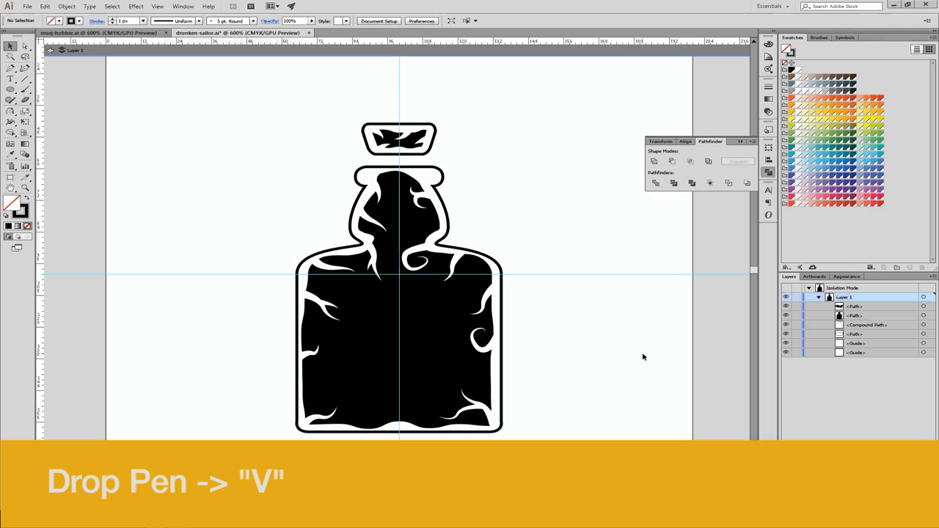
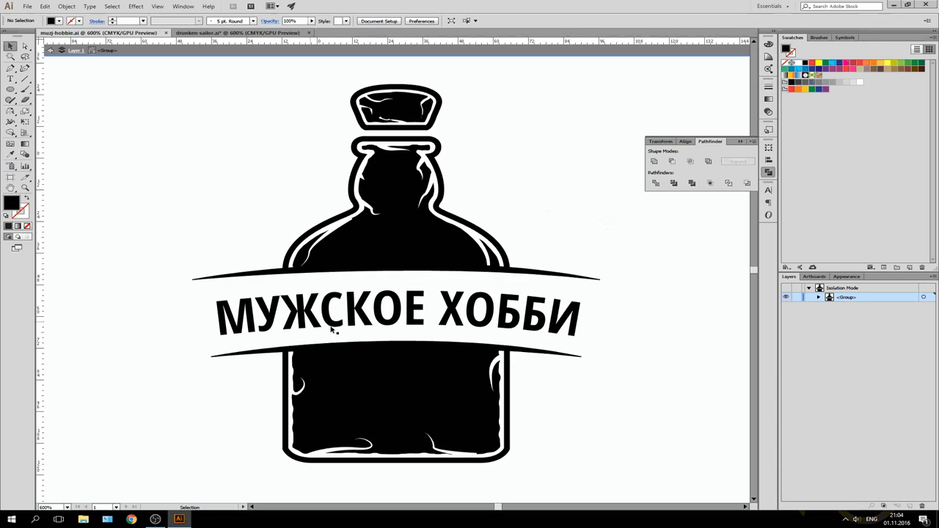
In drunken-sailor.ai, draw a curved Pen path from left of the bottle to the centre guide crossing.
{"action": "left_click", "coordinate": [196, 33]}
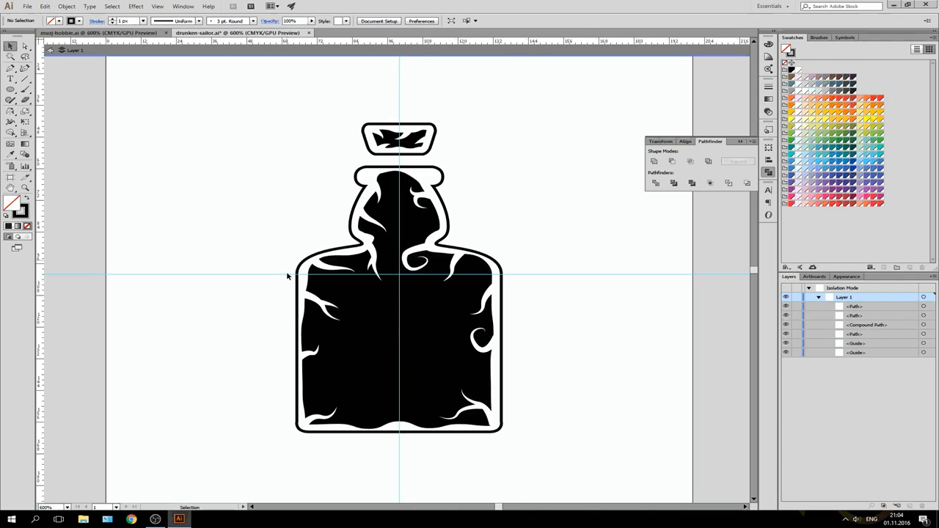
{"action": "key", "text": "p"}
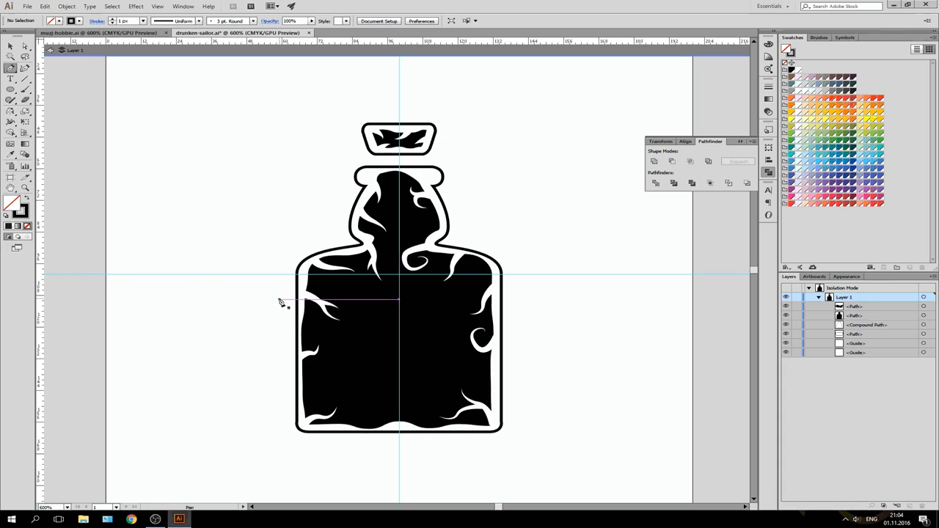
{"action": "left_click", "coordinate": [242, 317]}
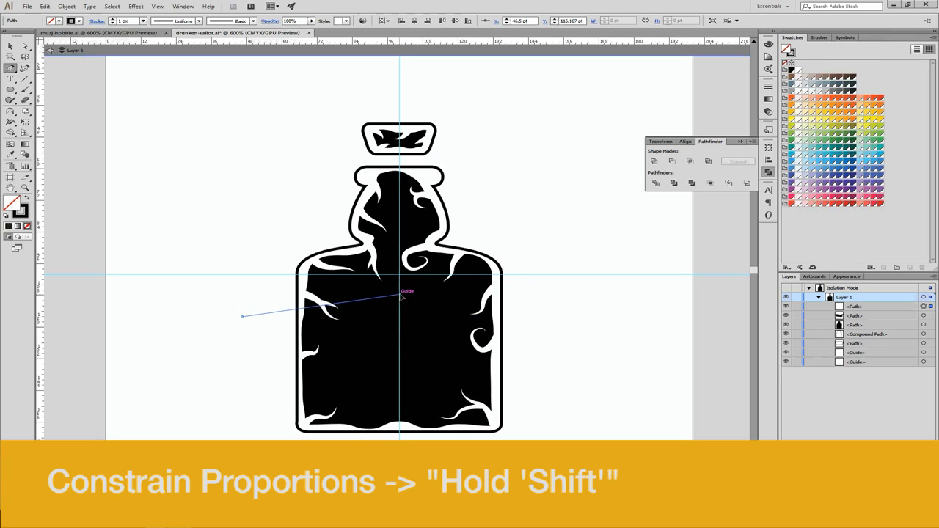
{"action": "left_click_drag", "start_coordinate": [400, 295], "coordinate": [498, 292]}
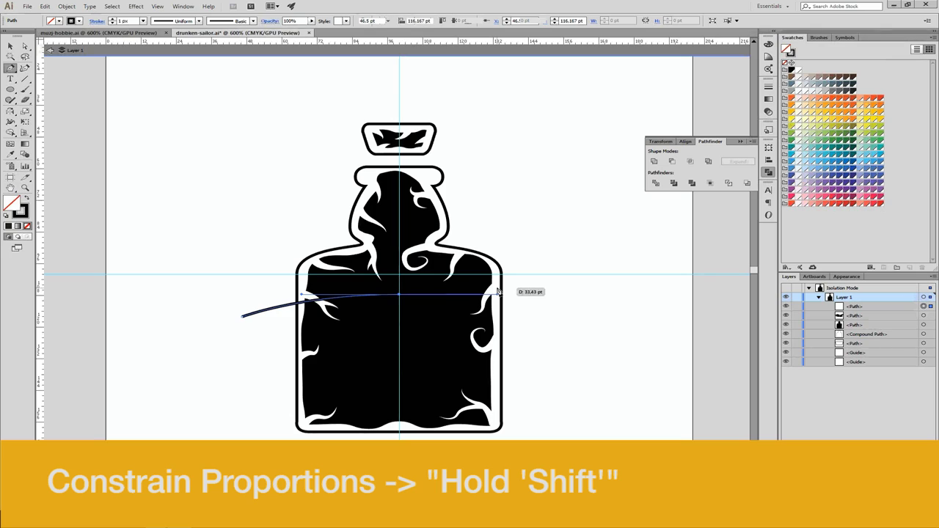
Give the new curve an orange-red stroke from the stroke swatches.
{"action": "key", "text": "c"}
{"action": "left_click", "coordinate": [328, 314]}
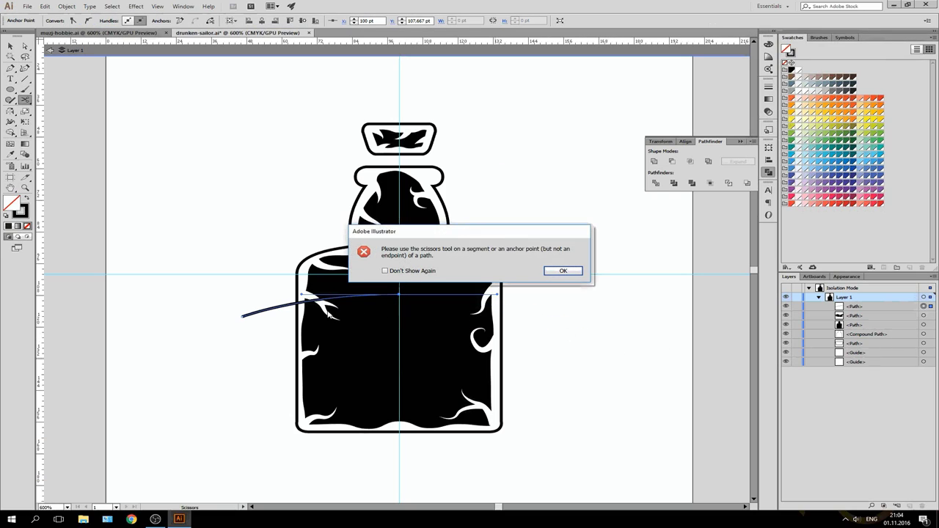
{"action": "left_click", "coordinate": [563, 272]}
{"action": "key", "text": "v"}
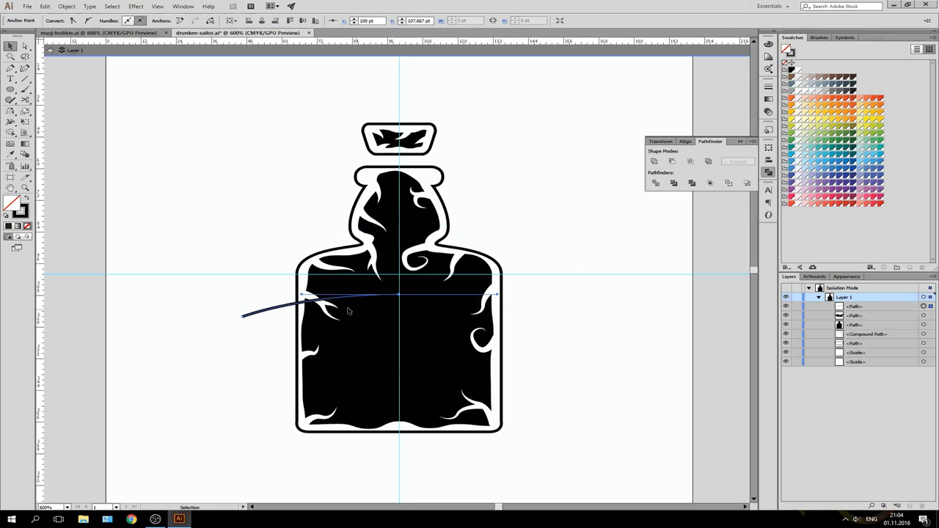
{"action": "left_click", "coordinate": [264, 317]}
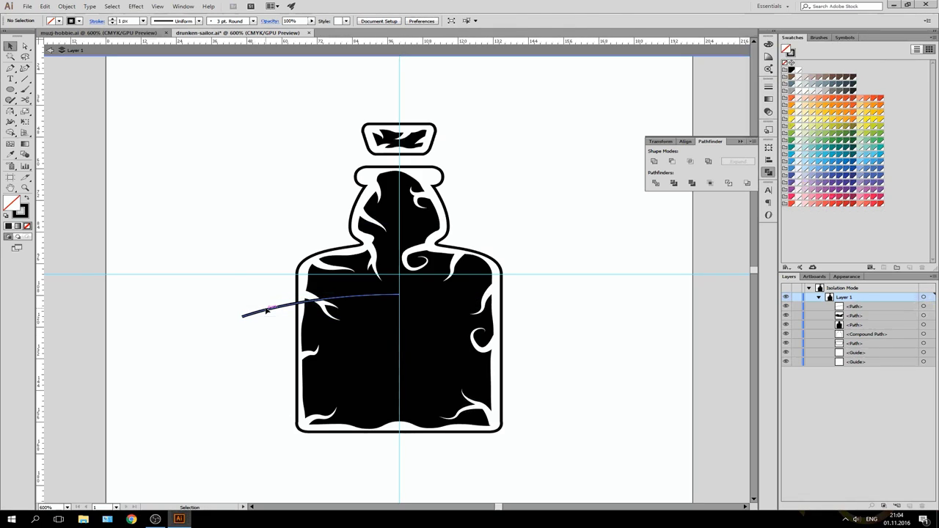
{"action": "left_click", "coordinate": [273, 309]}
{"action": "left_click", "coordinate": [78, 20]}
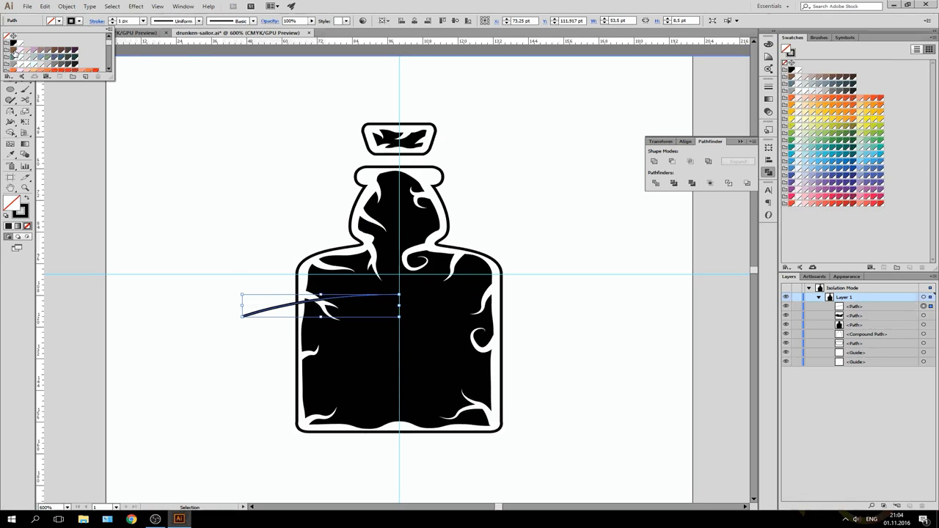
{"action": "left_click", "coordinate": [12, 54]}
{"action": "left_click", "coordinate": [13, 71]}
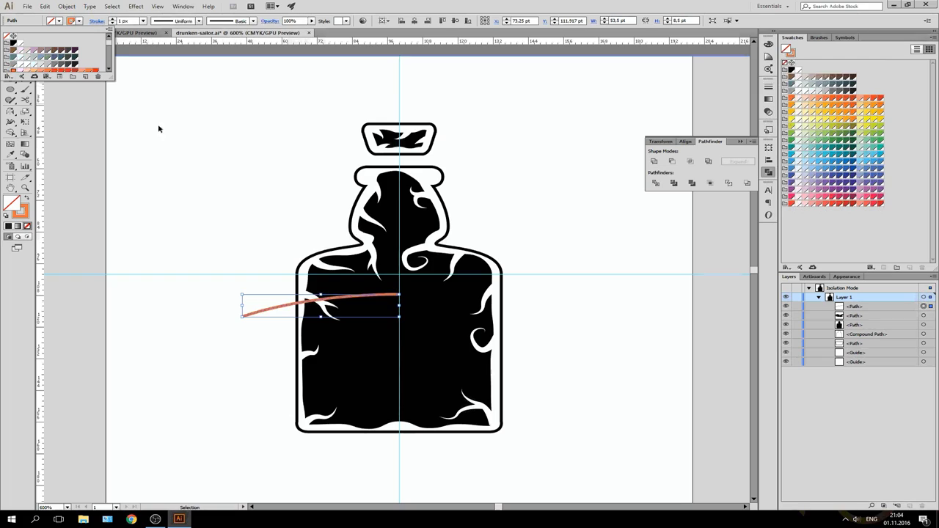
{"action": "left_click", "coordinate": [617, 319]}
Reflect a vertical copy of the curve about its centre end and join both halves into one arc.
{"action": "key", "text": "o"}
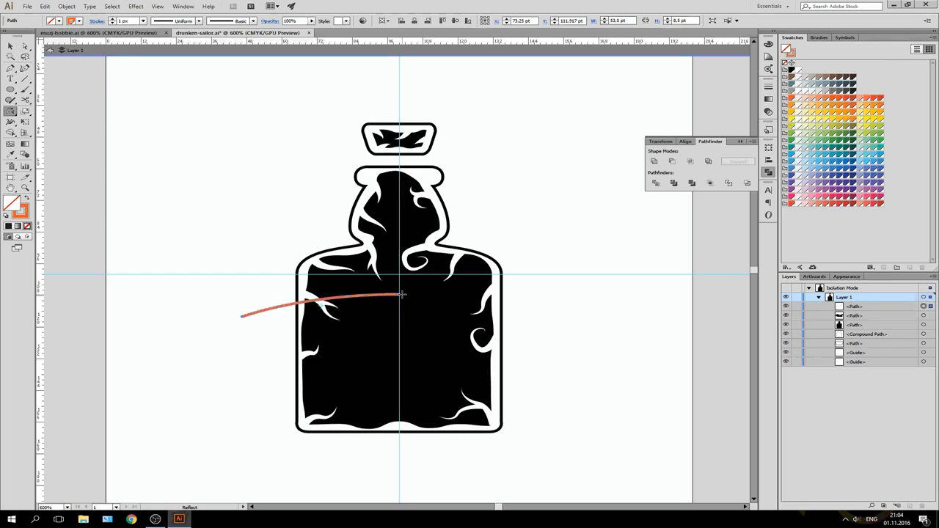
{"action": "left_click", "coordinate": [399, 293], "text": "alt"}
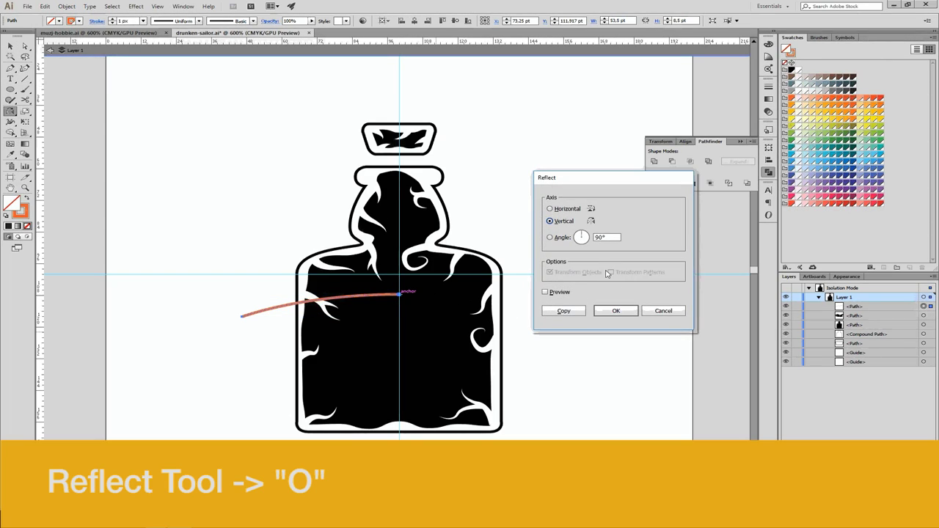
{"action": "left_click", "coordinate": [562, 310]}
{"action": "key", "text": "v"}
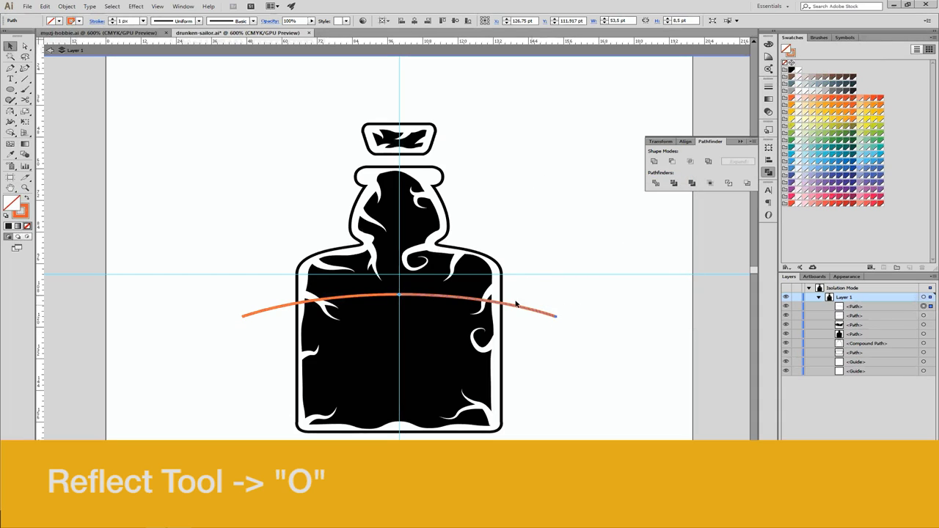
{"action": "left_click", "coordinate": [389, 297], "text": "shift"}
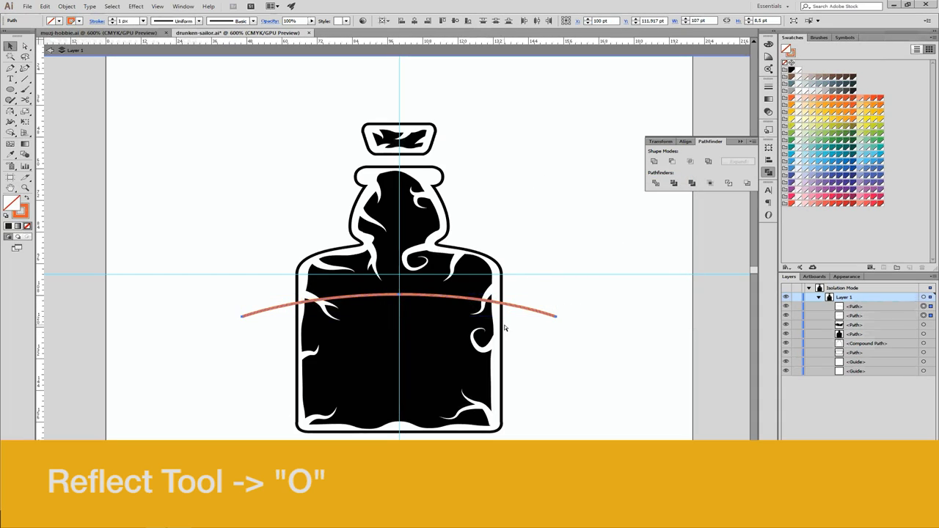
{"action": "key", "text": "ctrl+j"}
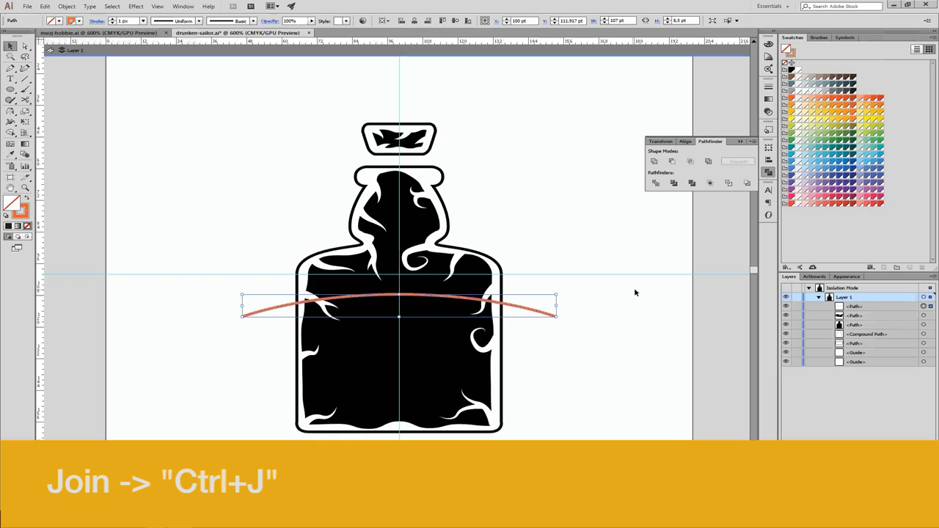
Give the arc a width profile tapering at both ends and a 4 pt stroke.
{"action": "left_click", "coordinate": [198, 21]}
{"action": "left_click", "coordinate": [168, 117]}
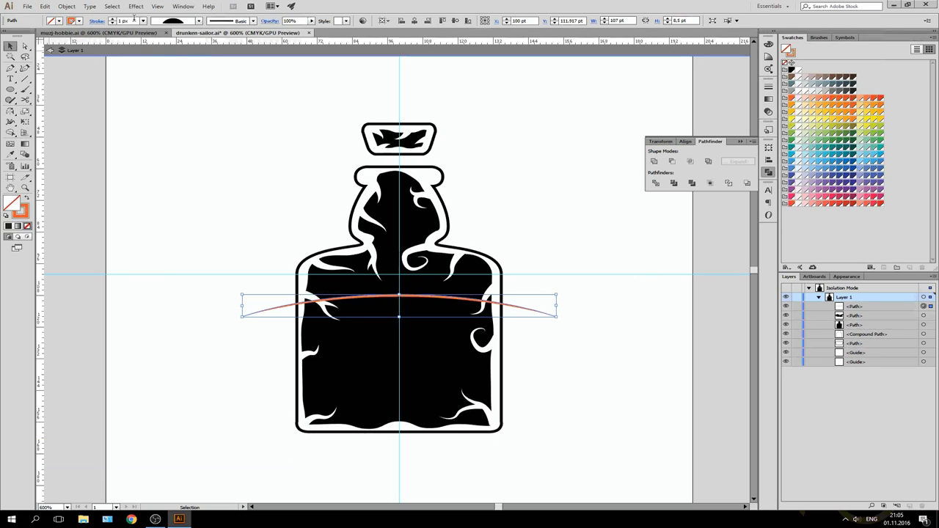
{"action": "left_click", "coordinate": [111, 20]}
{"action": "left_click", "coordinate": [113, 20]}
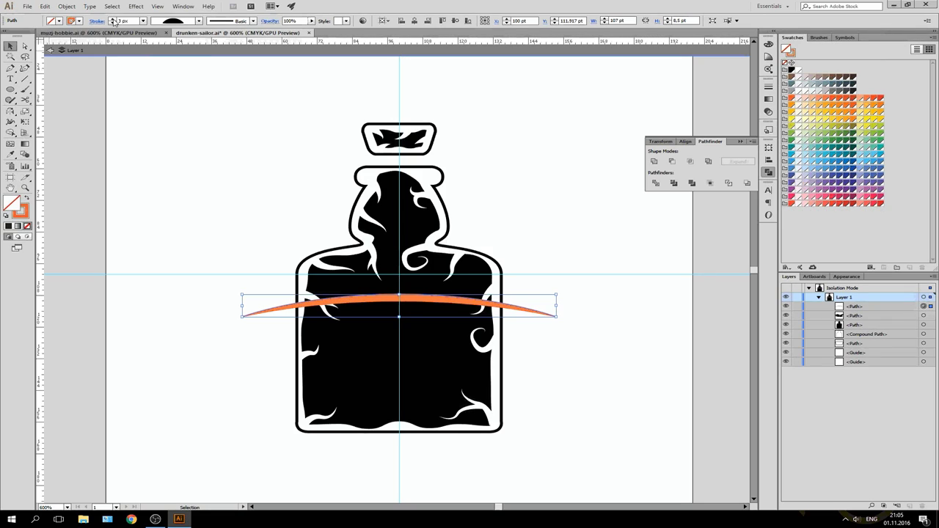
{"action": "left_click", "coordinate": [518, 227]}
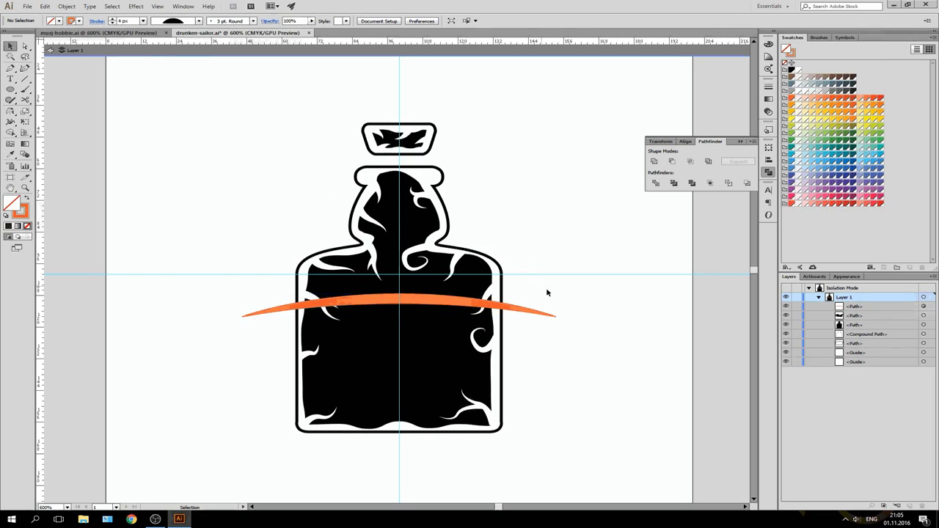
{"action": "left_click", "coordinate": [534, 309]}
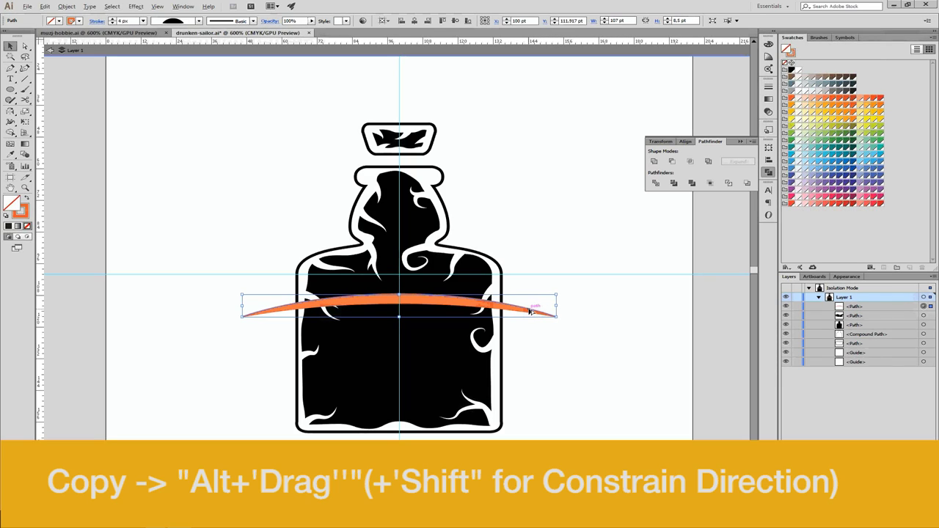
Place a narrower copy of the arc lower on the bottle and nudge the upper arc up.
{"action": "left_click_drag", "start_coordinate": [530, 311], "coordinate": [525, 370]}
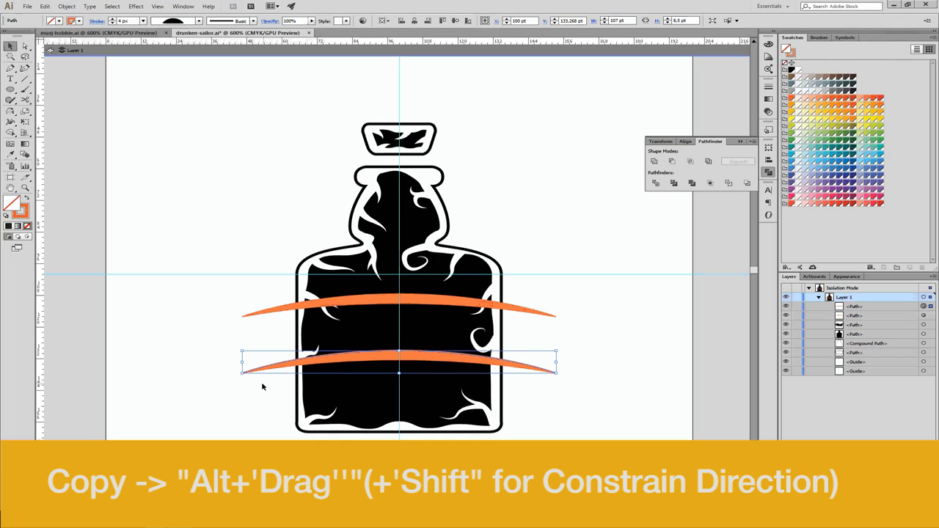
{"action": "left_click_drag", "start_coordinate": [242, 374], "coordinate": [245, 373]}
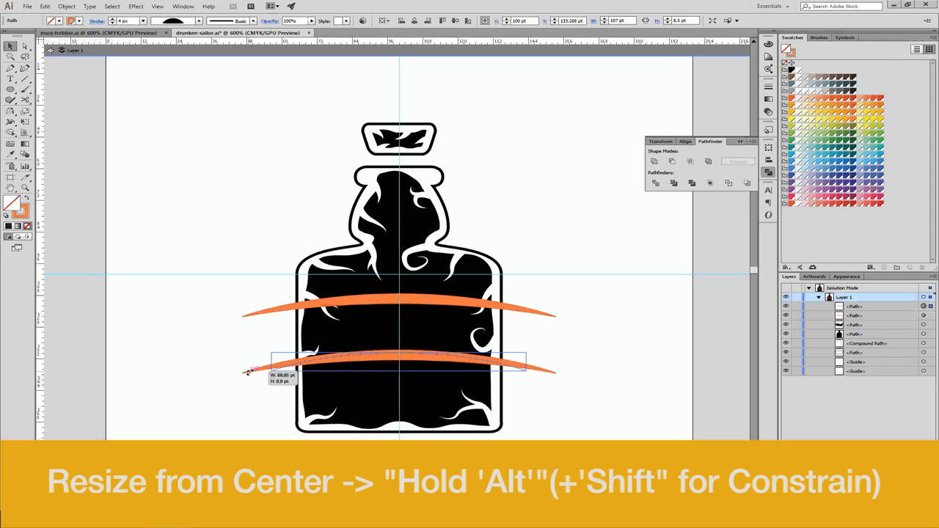
{"action": "left_click_drag", "start_coordinate": [245, 373], "coordinate": [261, 372]}
{"action": "left_click", "coordinate": [610, 384]}
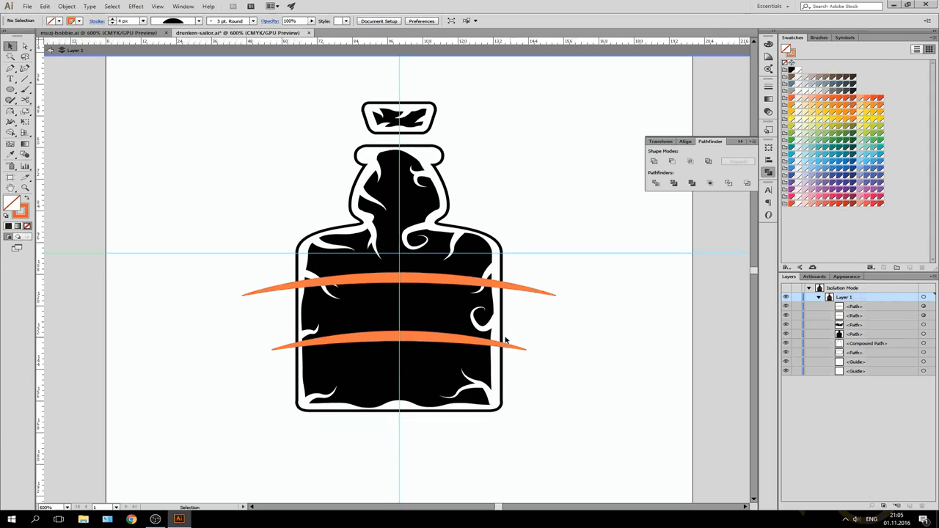
{"action": "left_click", "coordinate": [443, 335]}
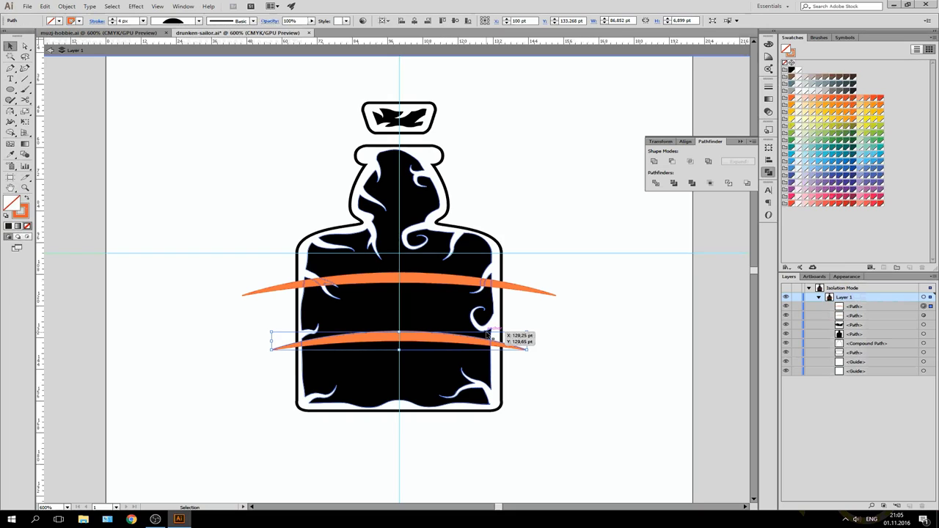
{"action": "left_click", "coordinate": [518, 287]}
{"action": "key", "text": "Up"}
{"action": "key", "text": "Up"}
{"action": "left_click", "coordinate": [556, 315]}
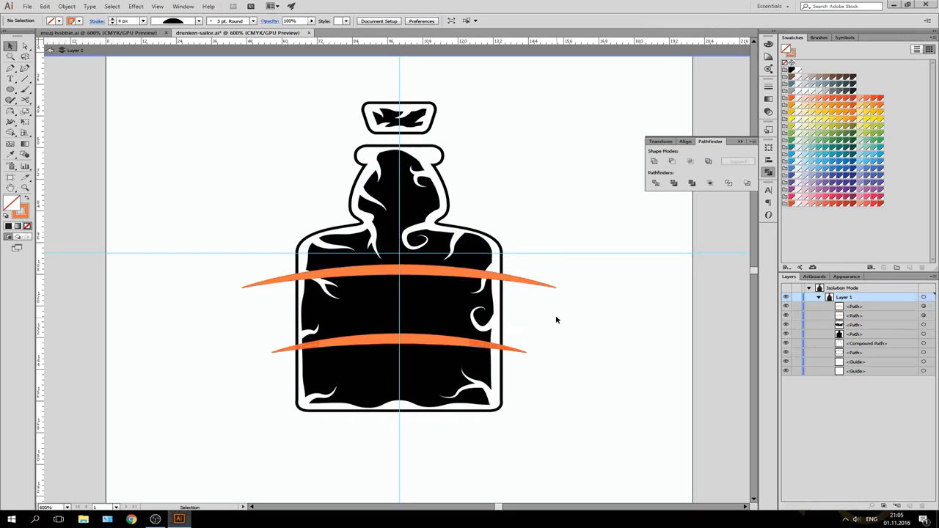
Expand both arcs' strokes into filled shapes via the Object menu.
{"action": "left_click", "coordinate": [340, 269]}
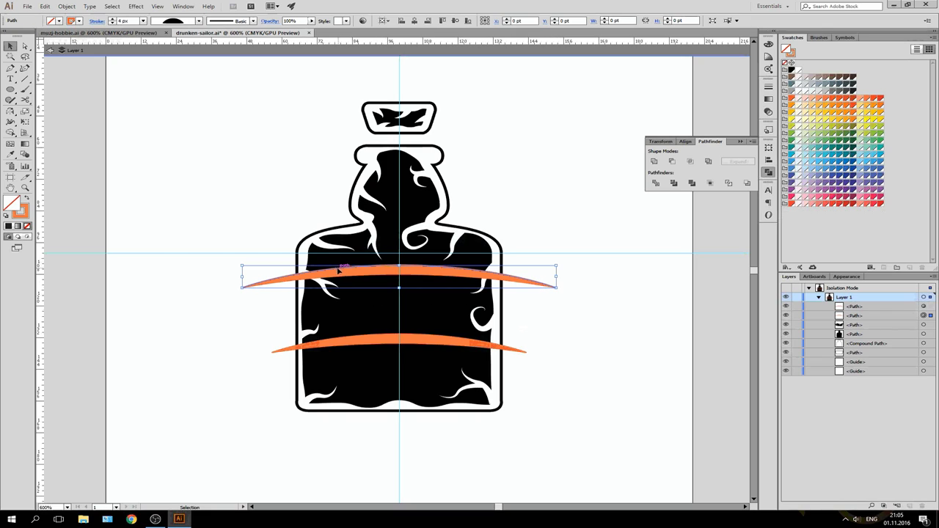
{"action": "left_click", "coordinate": [355, 338], "text": "shift"}
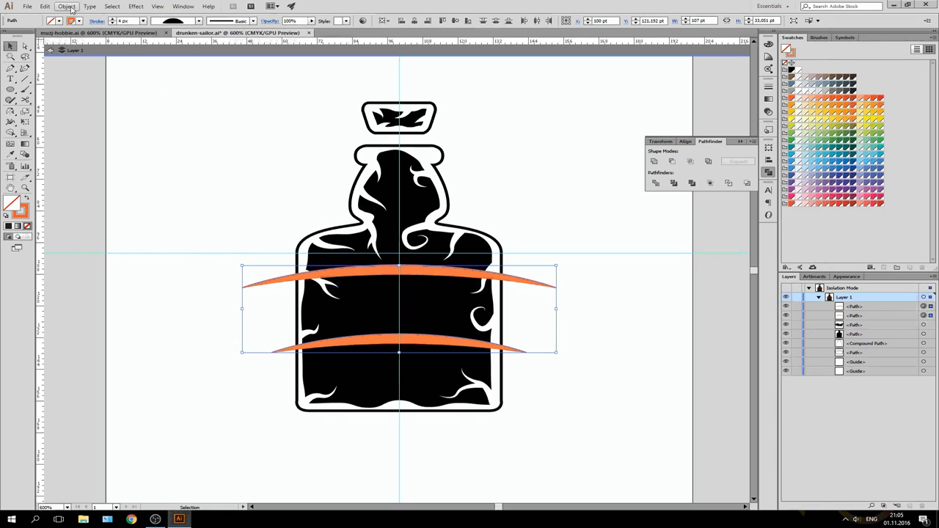
{"action": "left_click", "coordinate": [66, 6]}
{"action": "left_click", "coordinate": [110, 109]}
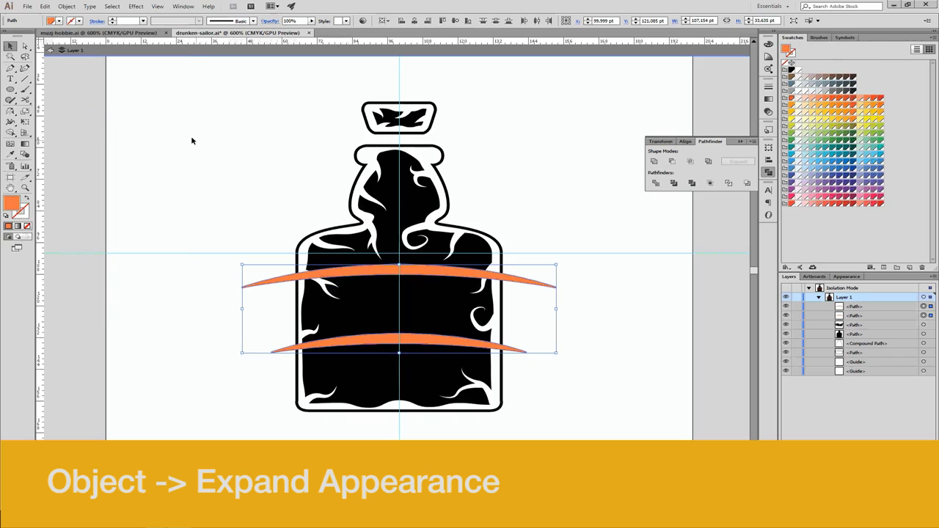
{"action": "left_click", "coordinate": [588, 302]}
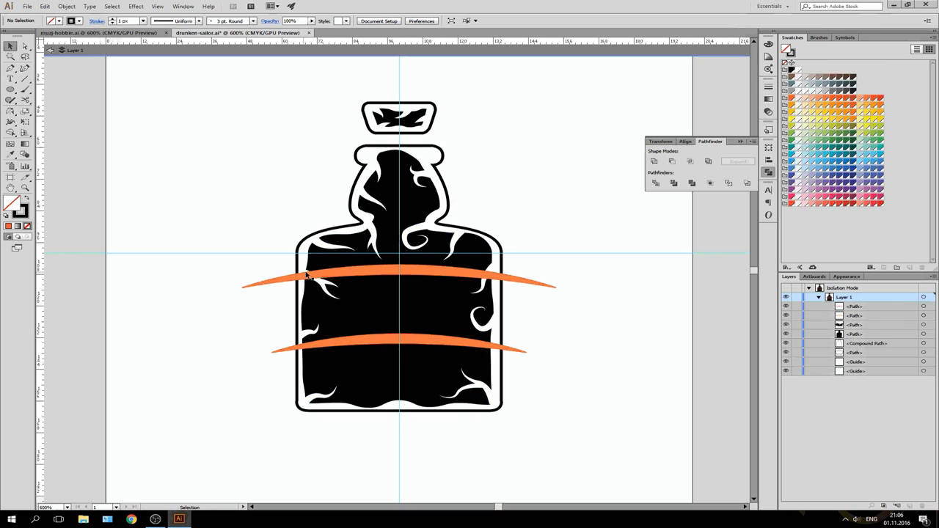
Trace a closed Pen outline for the banner between the upper and lower arcs.
{"action": "left_click", "coordinate": [293, 310]}
{"action": "left_click", "coordinate": [535, 329]}
{"action": "key", "text": "p"}
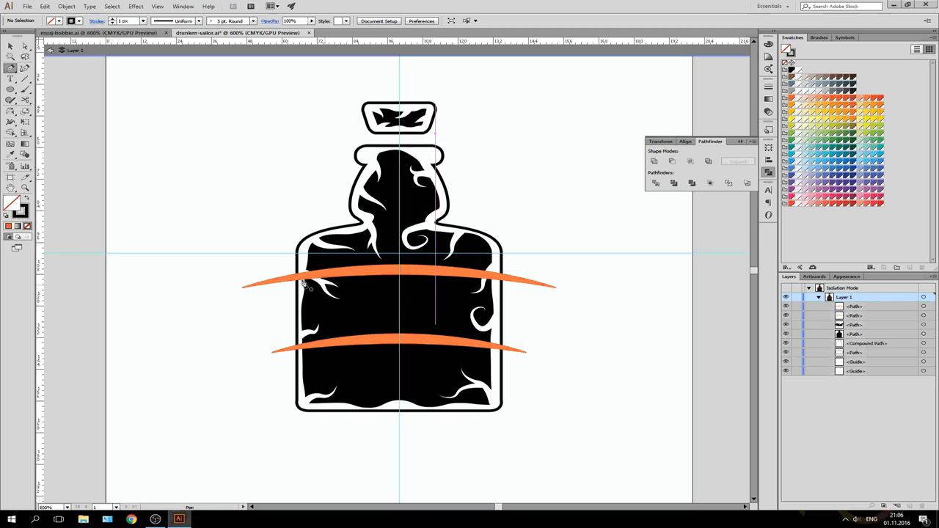
{"action": "left_click", "coordinate": [242, 288]}
{"action": "left_click", "coordinate": [271, 351]}
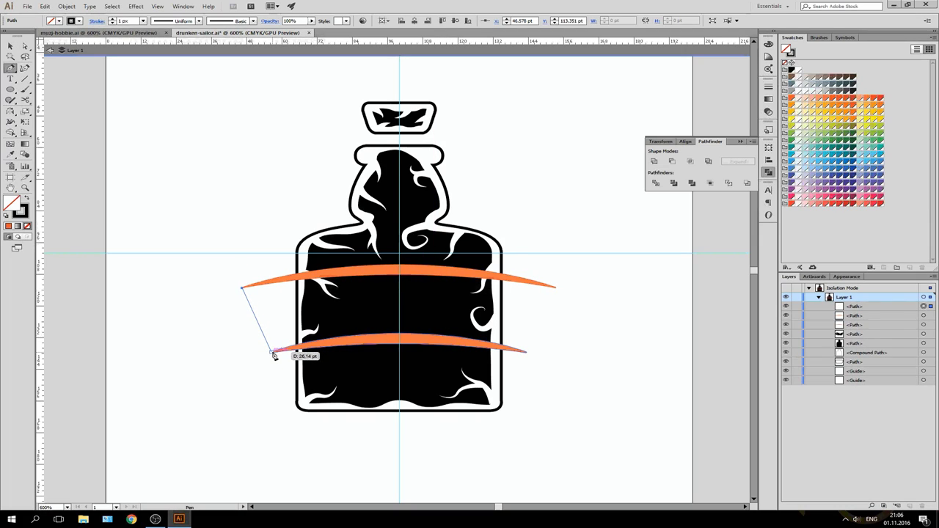
{"action": "left_click", "coordinate": [527, 353]}
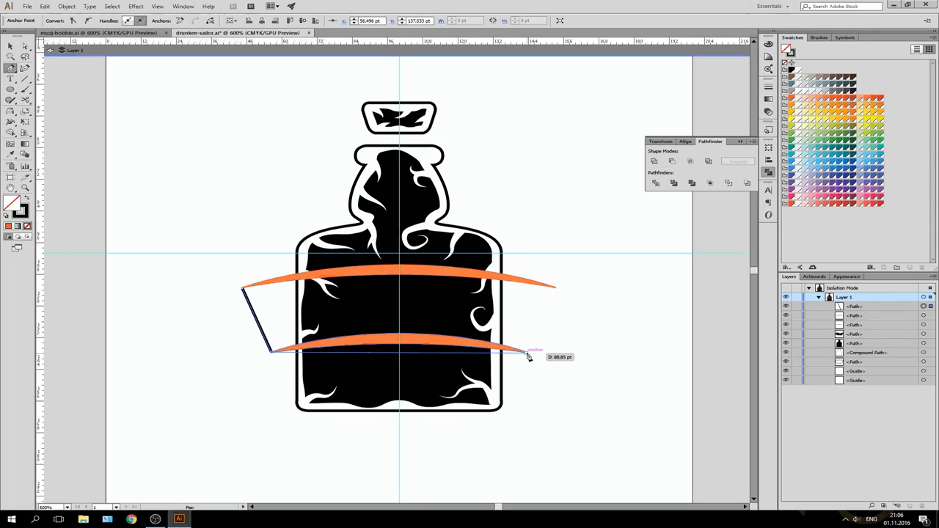
{"action": "left_click", "coordinate": [335, 340]}
{"action": "left_click", "coordinate": [424, 339]}
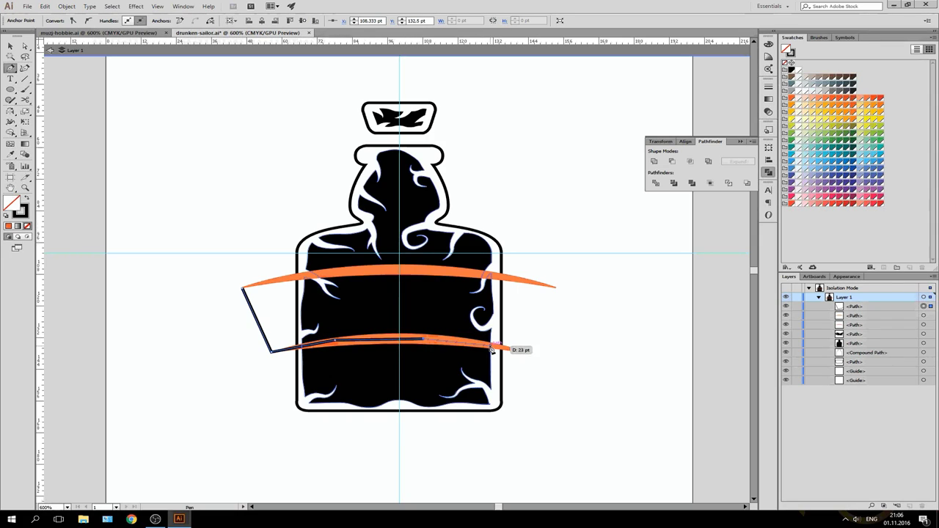
{"action": "left_click", "coordinate": [527, 352]}
{"action": "left_click", "coordinate": [556, 287]}
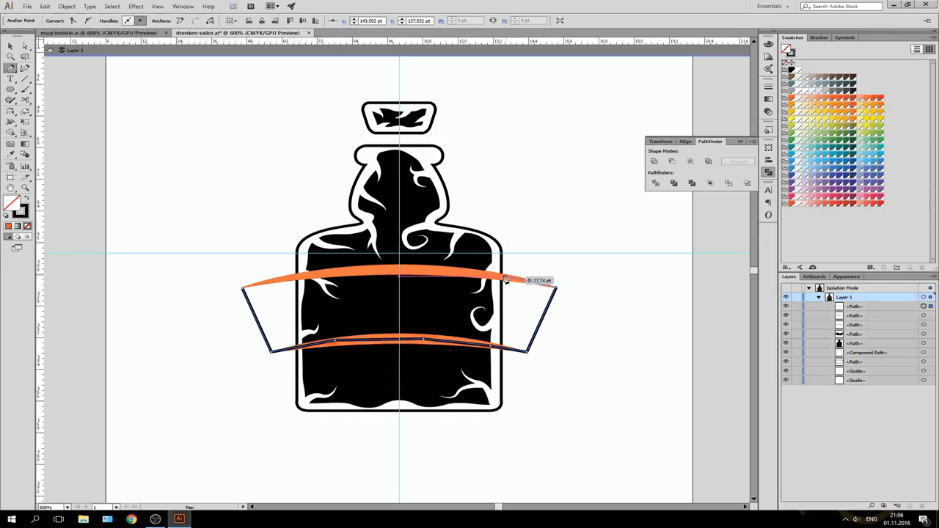
{"action": "left_click", "coordinate": [440, 271]}
{"action": "left_click", "coordinate": [352, 271]}
{"action": "left_click", "coordinate": [243, 288]}
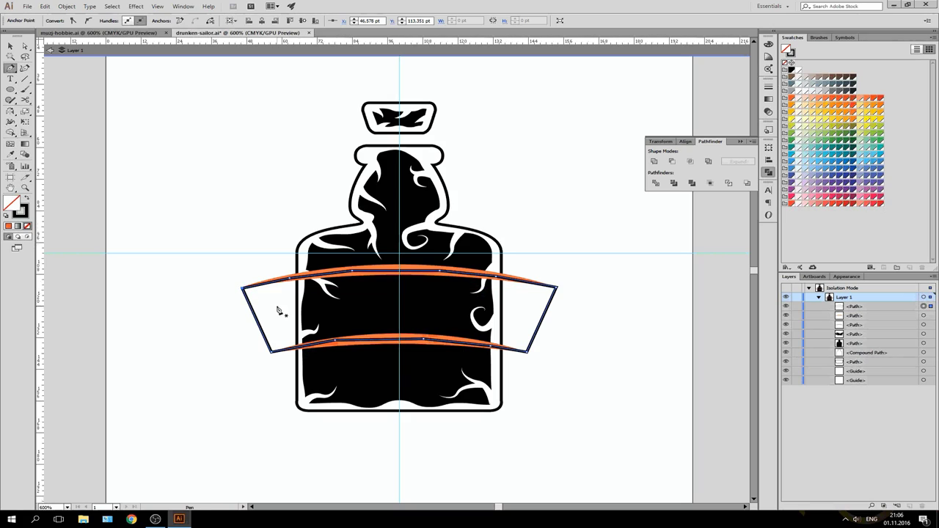
{"action": "key", "text": "v"}
Fill the banner shape yellow and make a duplicate copy of it.
{"action": "left_click", "coordinate": [25, 199]}
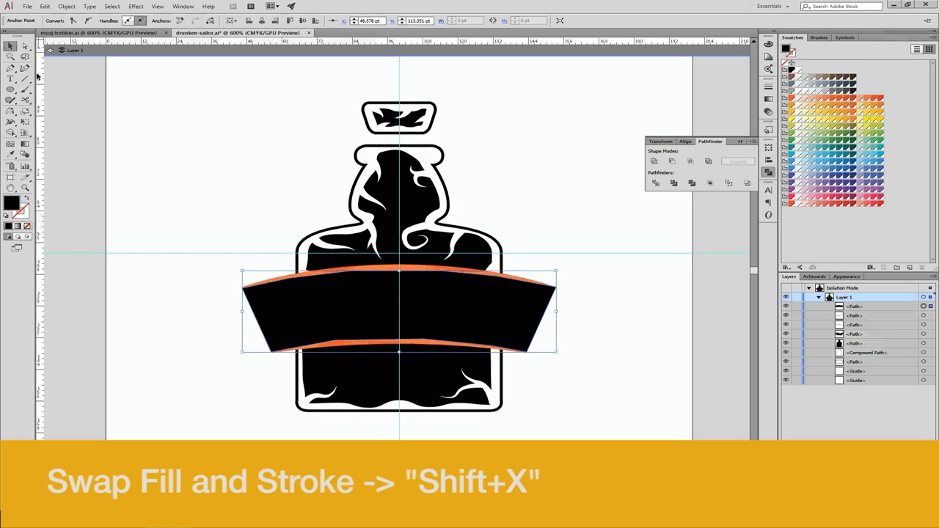
{"action": "left_click", "coordinate": [252, 302]}
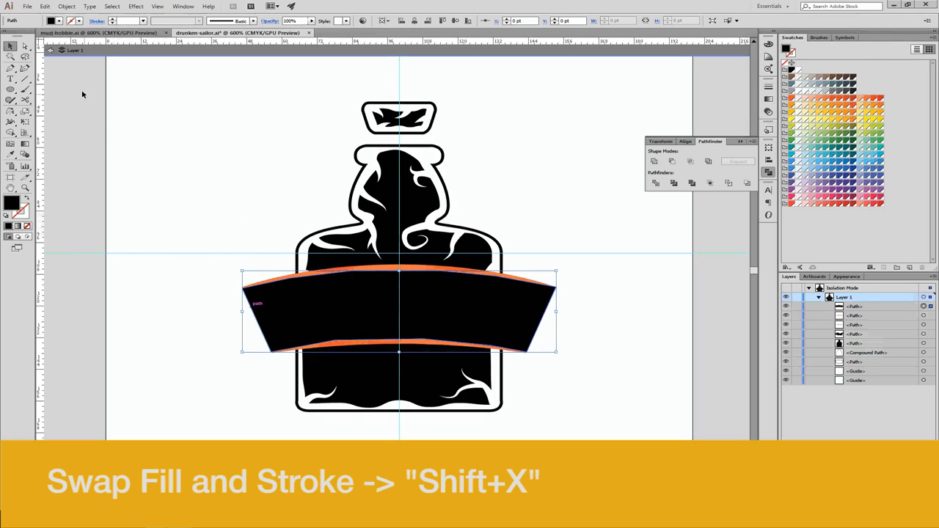
{"action": "left_click", "coordinate": [58, 21]}
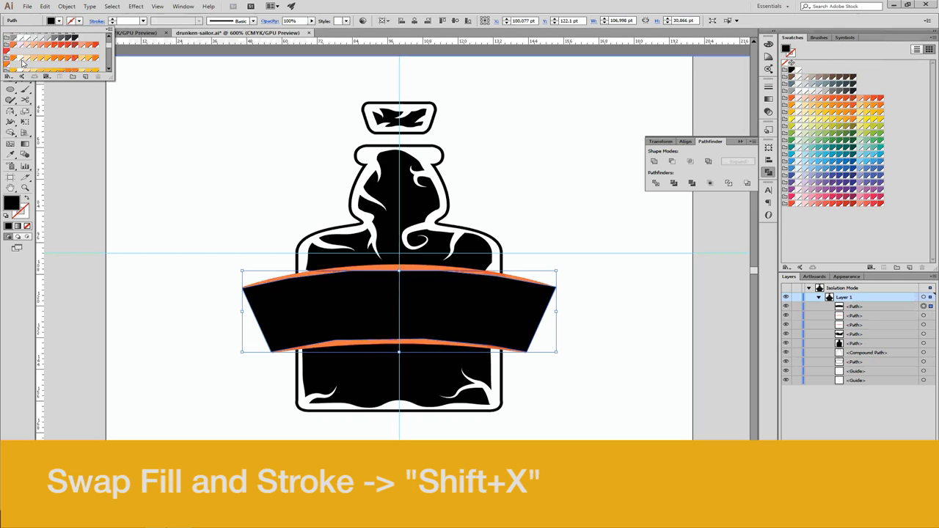
{"action": "left_click", "coordinate": [15, 63]}
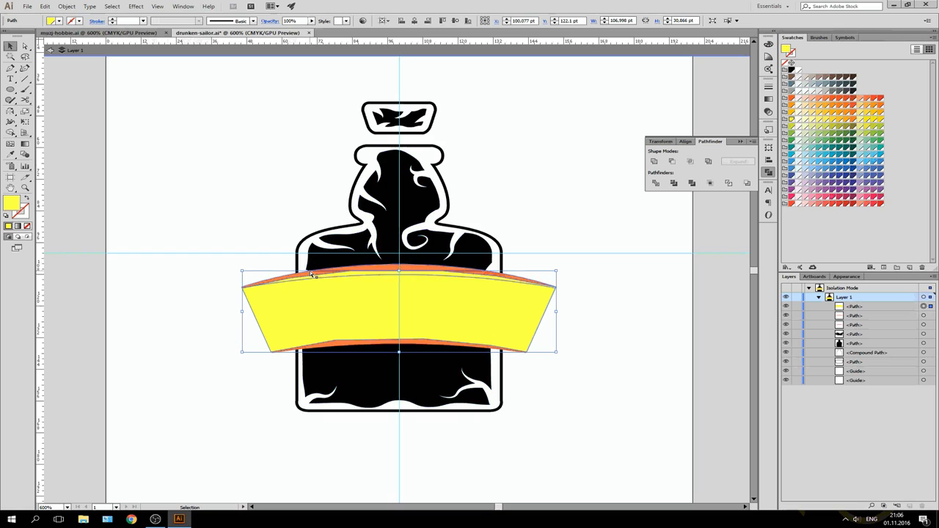
{"action": "left_click_drag", "start_coordinate": [312, 273], "coordinate": [316, 271], "text": "alt"}
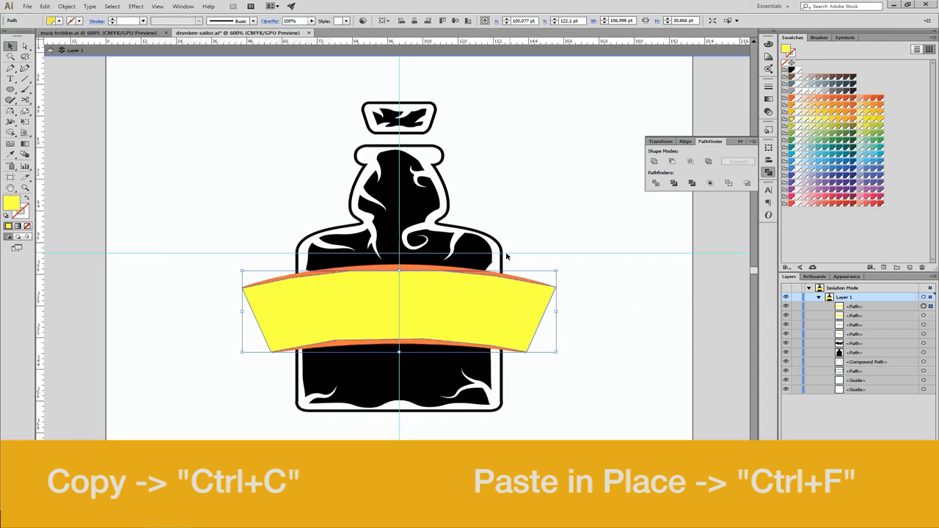
Select only the bottle's compound path and bring up the Object menu.
{"action": "left_click", "coordinate": [503, 262], "text": "shift"}
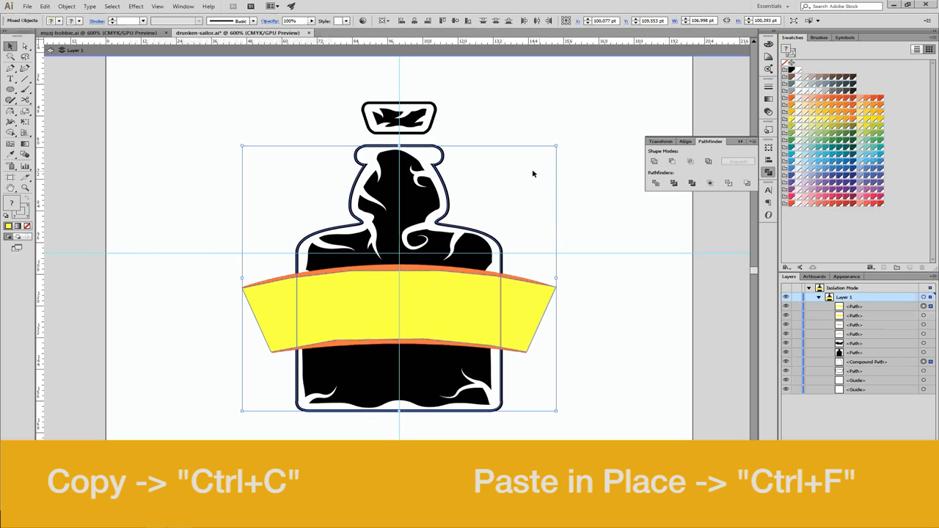
{"action": "left_click", "coordinate": [528, 228]}
{"action": "left_click", "coordinate": [501, 263]}
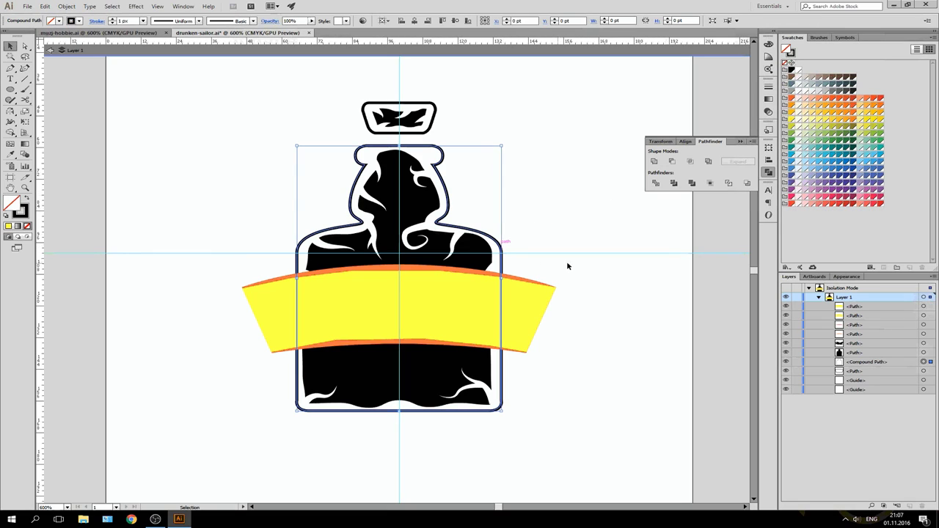
{"action": "left_click", "coordinate": [67, 6]}
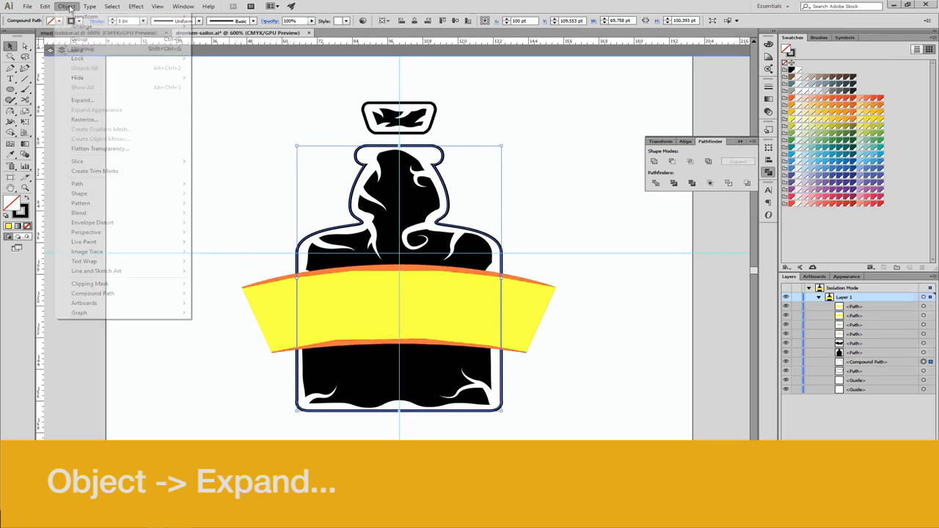
Expand the bottle and subtract the banner from it with Pathfinder Minus Front.
{"action": "left_click", "coordinate": [90, 100]}
{"action": "left_click", "coordinate": [440, 306]}
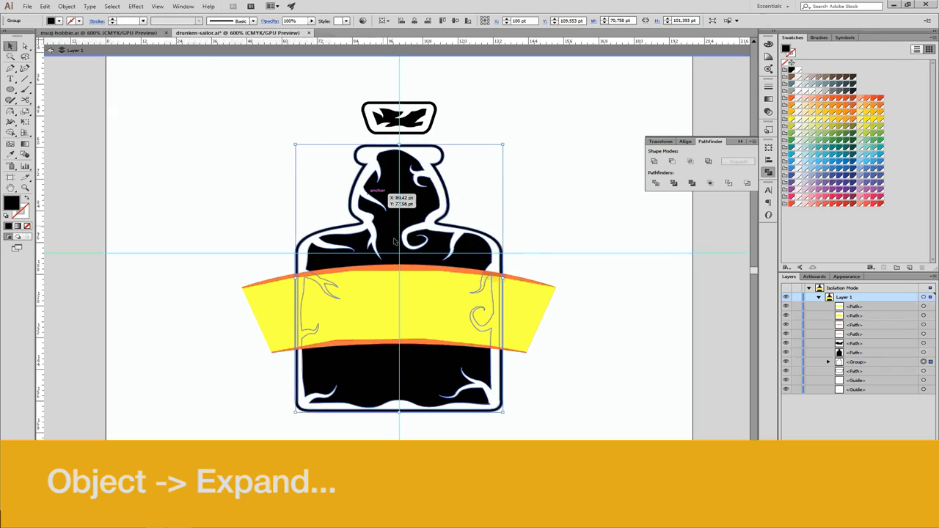
{"action": "left_click", "coordinate": [546, 314], "text": "shift"}
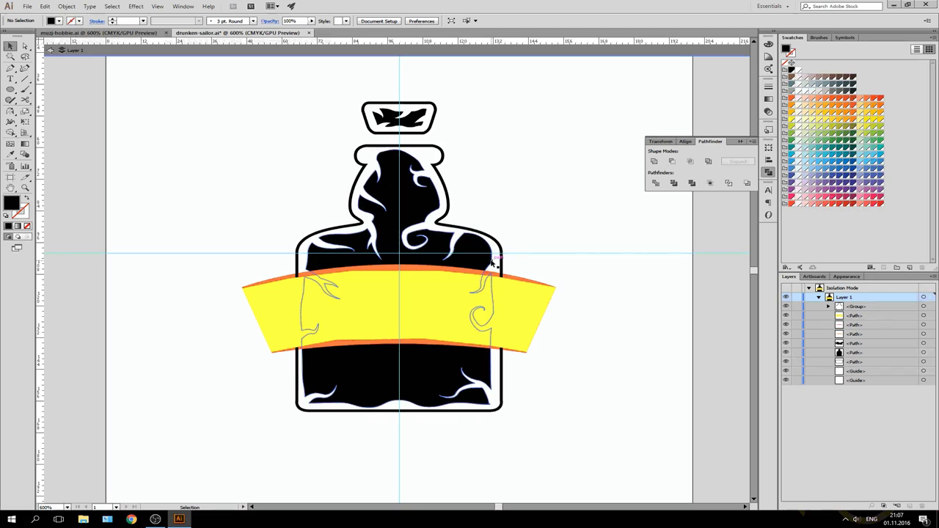
{"action": "left_click", "coordinate": [527, 304]}
{"action": "left_click", "coordinate": [546, 315], "text": "shift"}
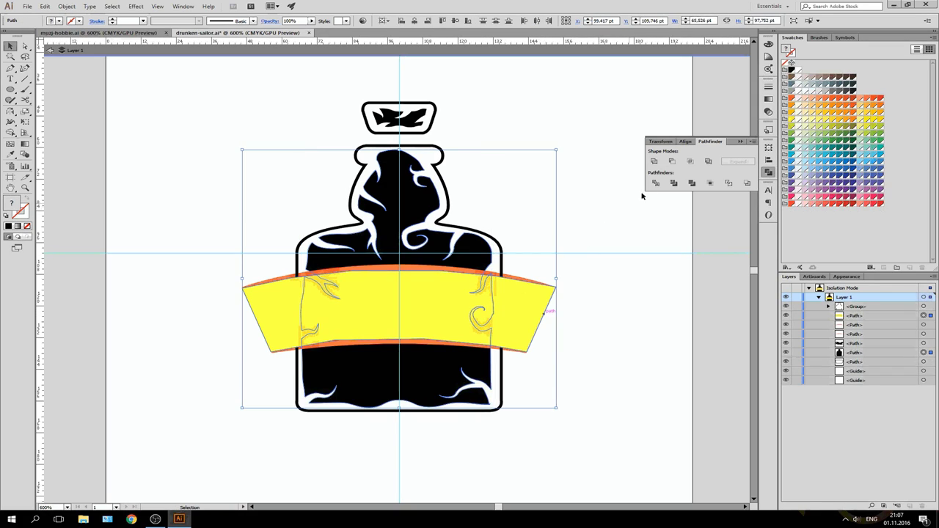
{"action": "left_click", "coordinate": [671, 163]}
{"action": "left_click", "coordinate": [583, 197]}
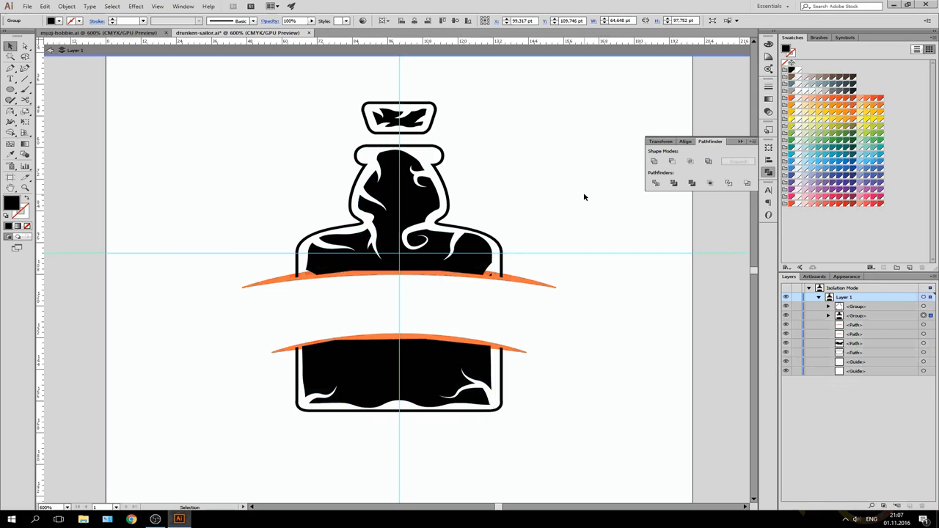
Fill both the upper and lower arcs with black.
{"action": "left_click", "coordinate": [536, 287]}
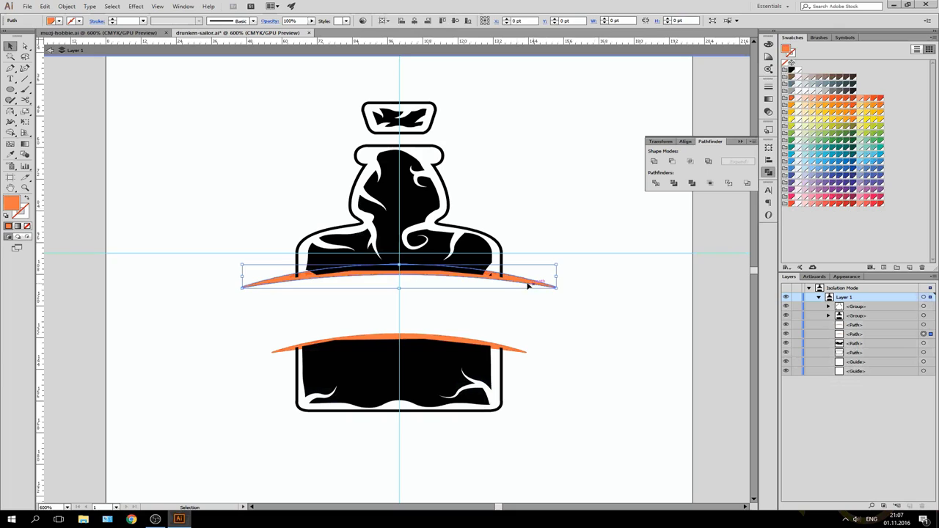
{"action": "left_click", "coordinate": [513, 350], "text": "shift"}
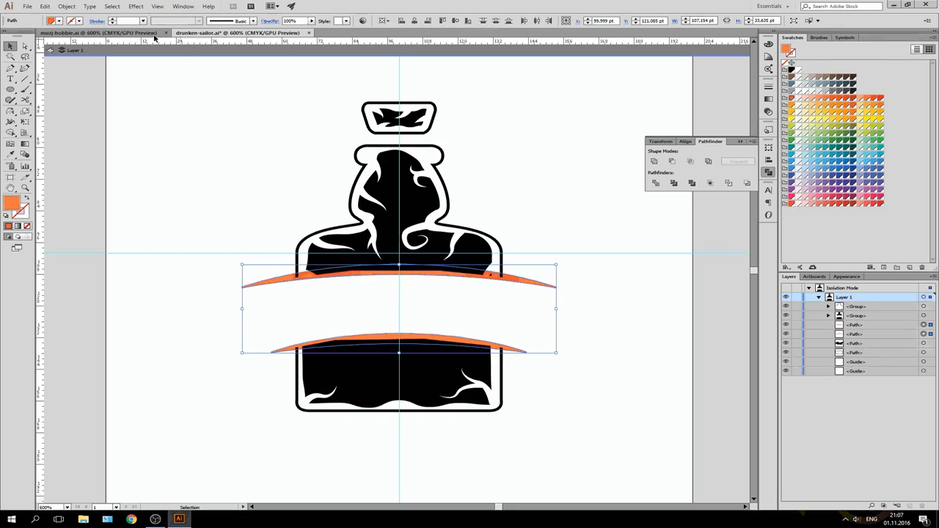
{"action": "left_click", "coordinate": [58, 21]}
{"action": "left_click", "coordinate": [13, 43]}
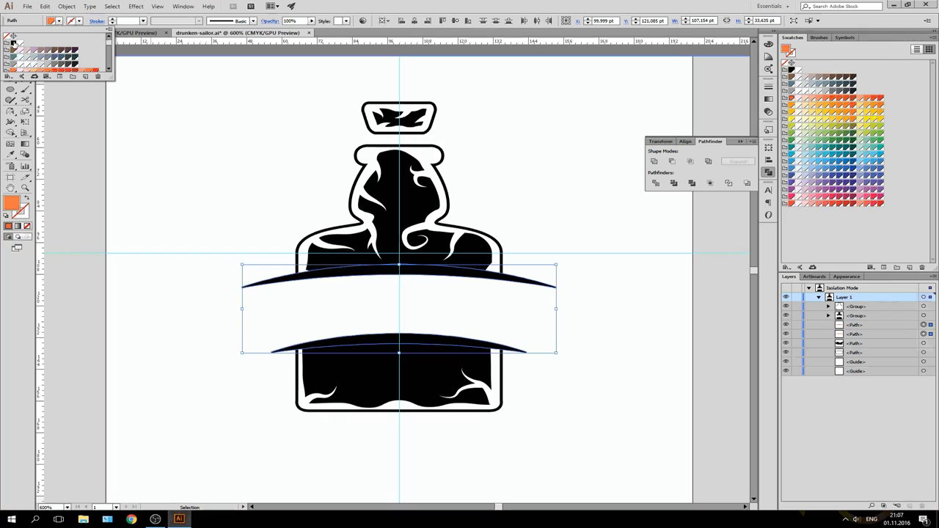
{"action": "key", "text": "Escape"}
{"action": "left_click", "coordinate": [528, 191]}
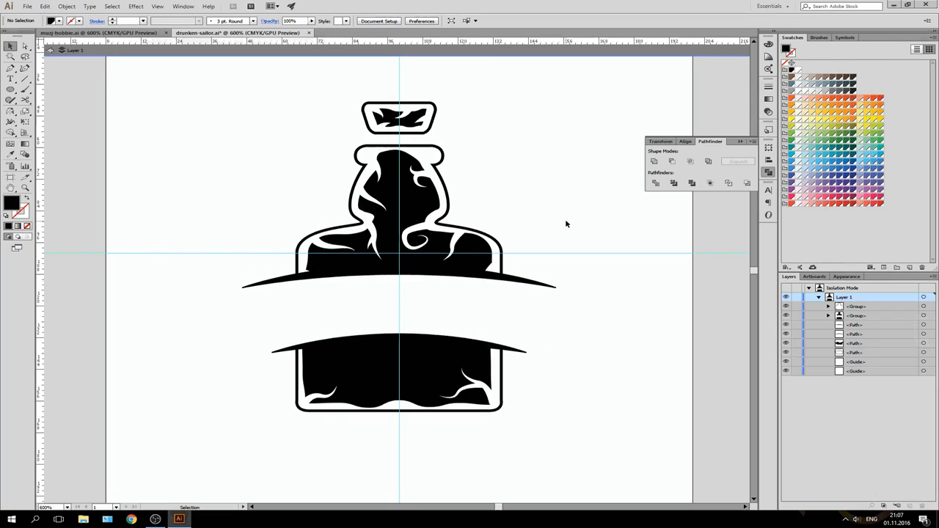
Draw a half arc following the top of the lower arc and raise it slightly.
{"action": "key", "text": "o"}
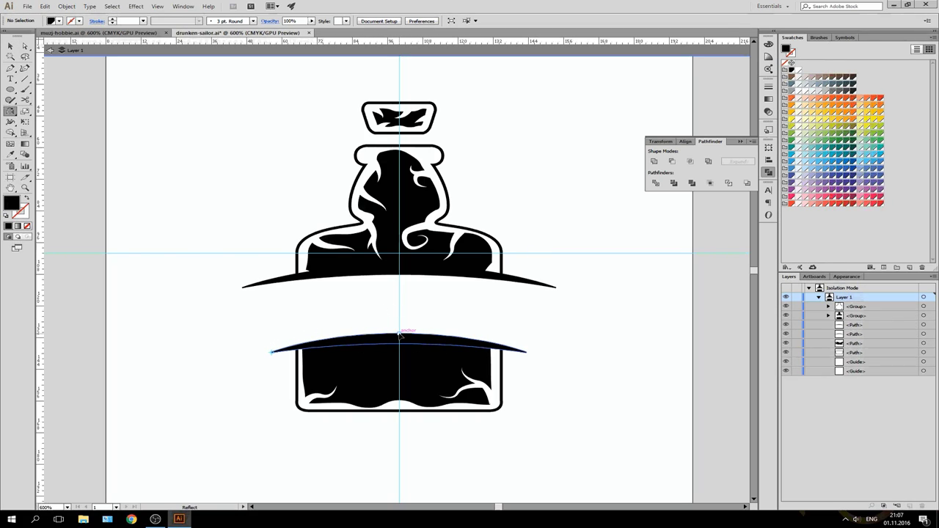
{"action": "key", "text": "p"}
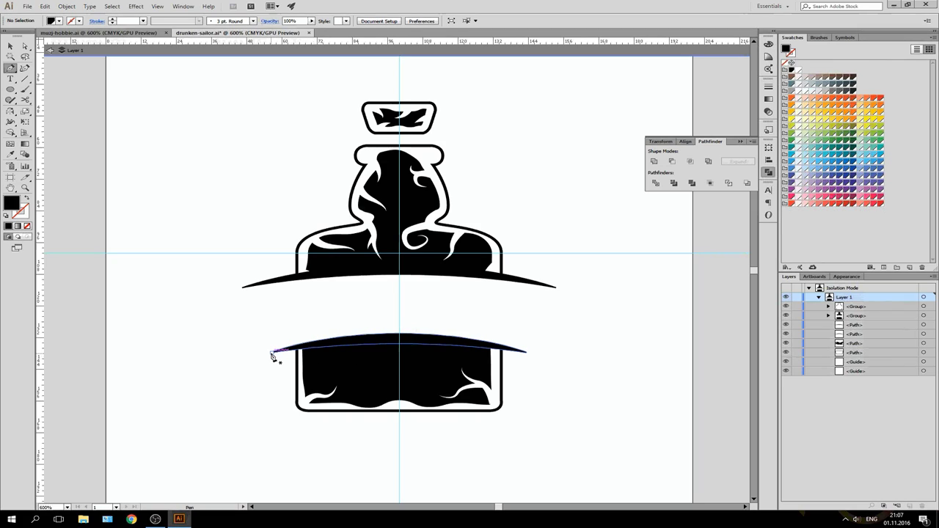
{"action": "left_click", "coordinate": [272, 352]}
{"action": "left_click_drag", "start_coordinate": [399, 352], "coordinate": [420, 334]}
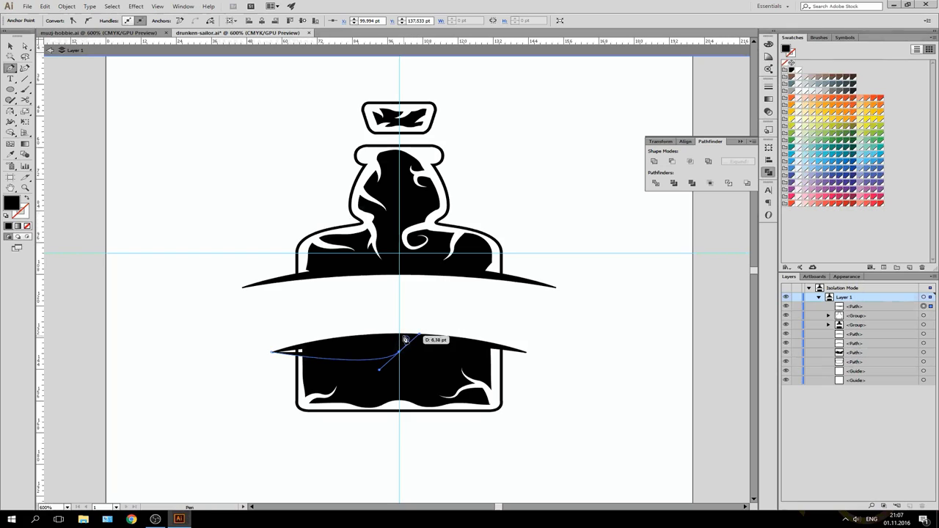
{"action": "left_click", "coordinate": [404, 337], "text": "ctrl"}
{"action": "left_click_drag", "start_coordinate": [399, 334], "coordinate": [472, 338]}
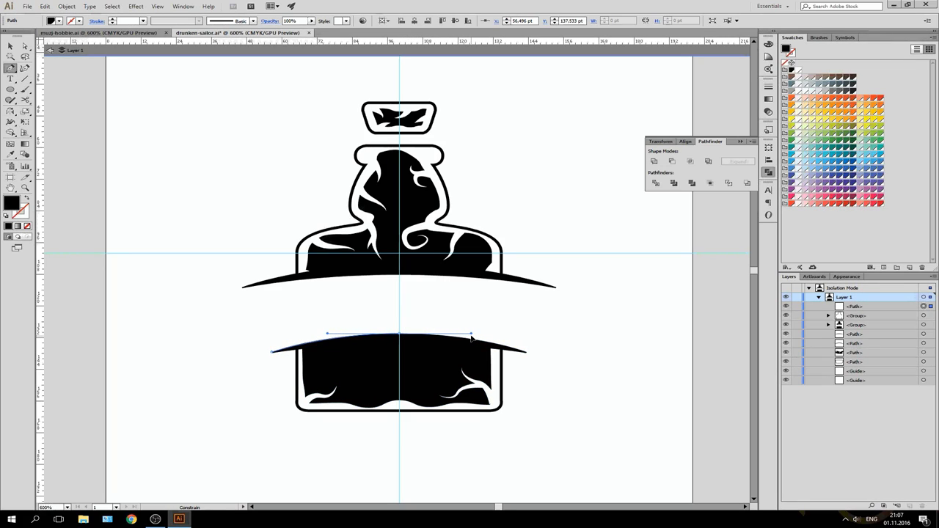
{"action": "key", "text": "v"}
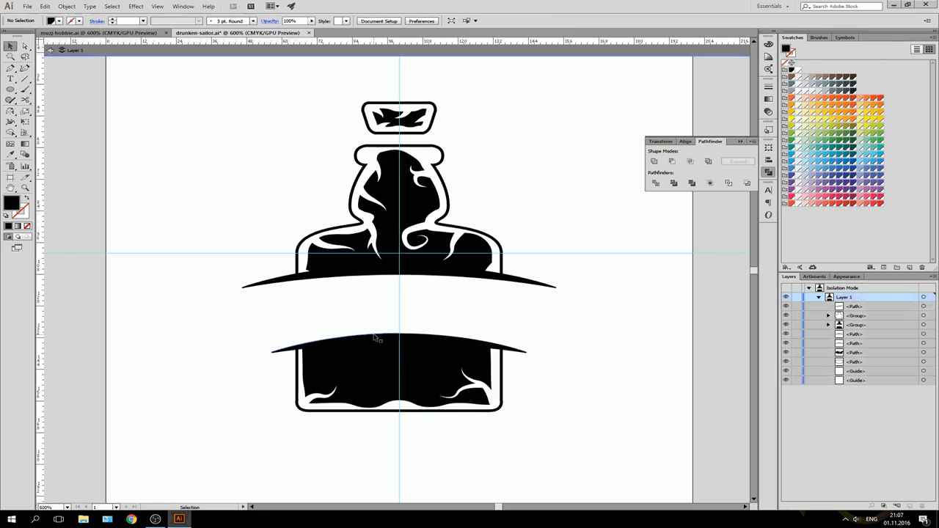
{"action": "left_click_drag", "start_coordinate": [375, 335], "coordinate": [376, 321]}
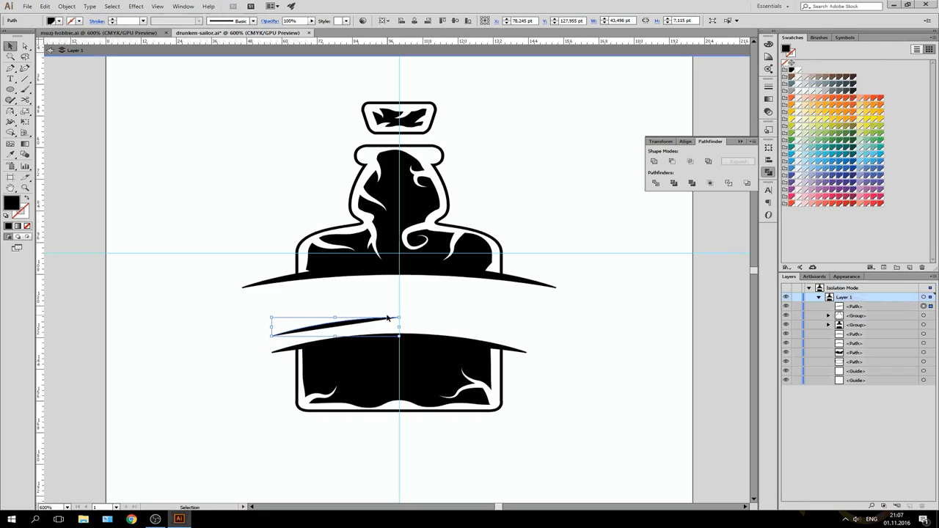
Mirror the half arc vertically, join both halves, and swap fill and stroke for a thin outline.
{"action": "key", "text": "o"}
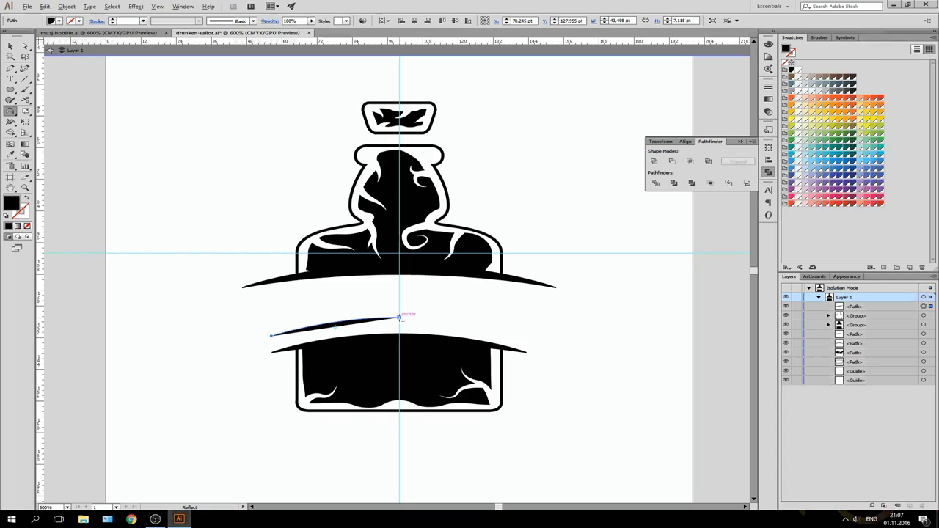
{"action": "left_click", "coordinate": [399, 317], "text": "alt"}
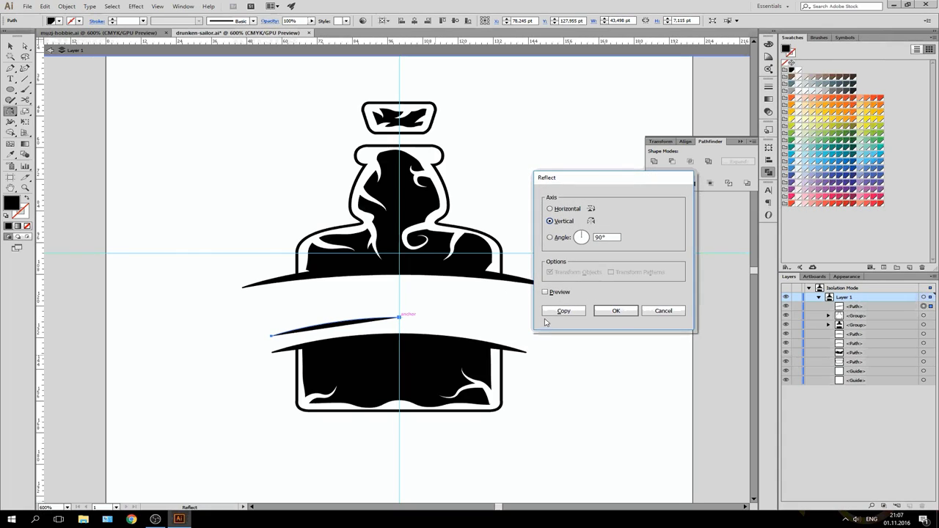
{"action": "left_click", "coordinate": [551, 313]}
{"action": "key", "text": "v"}
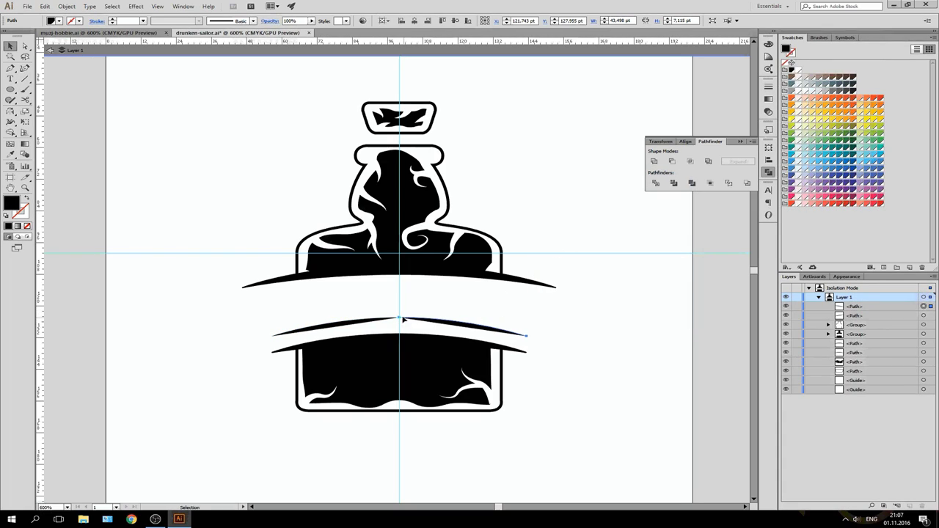
{"action": "left_click_drag", "start_coordinate": [386, 307], "coordinate": [437, 325]}
{"action": "key", "text": "ctrl+j"}
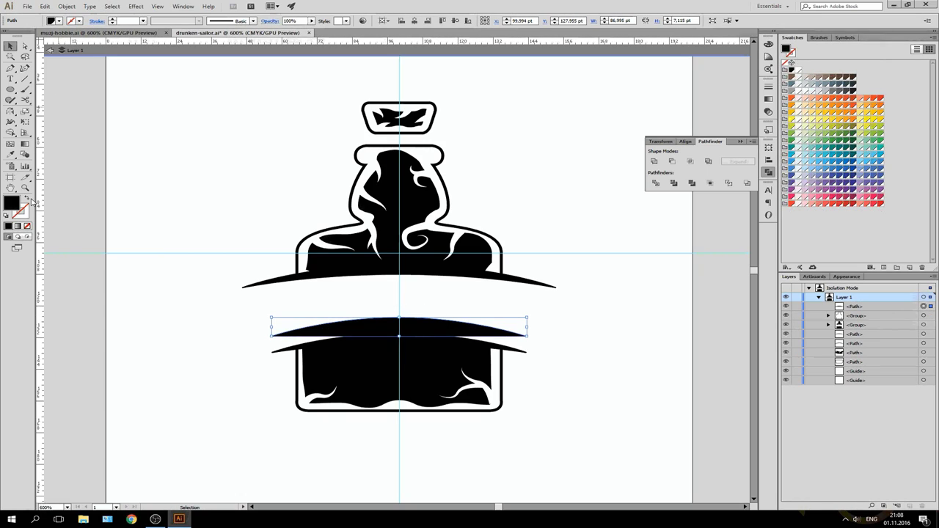
{"action": "left_click", "coordinate": [27, 198]}
{"action": "left_click", "coordinate": [573, 314]}
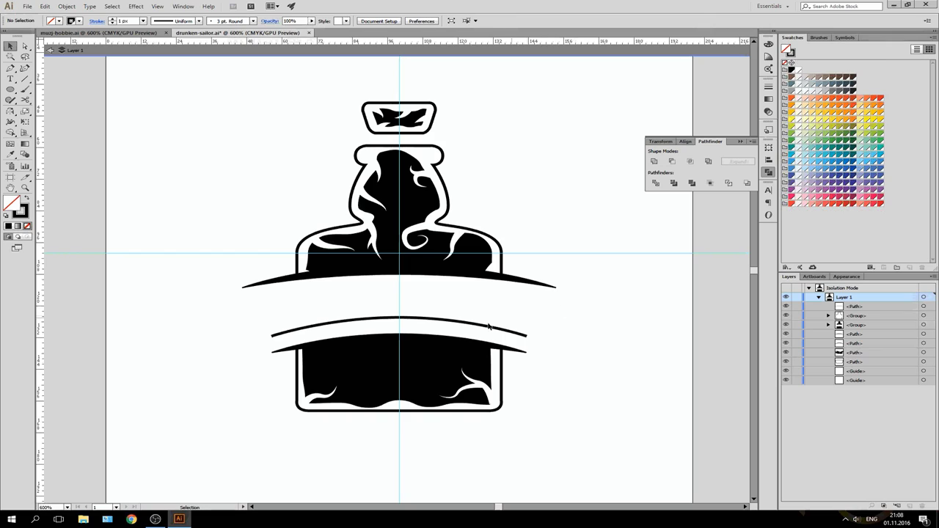
Stretch the thin arc wider and type an 'S' along it as path text.
{"action": "left_click", "coordinate": [444, 324]}
{"action": "left_click_drag", "start_coordinate": [270, 337], "coordinate": [255, 338]}
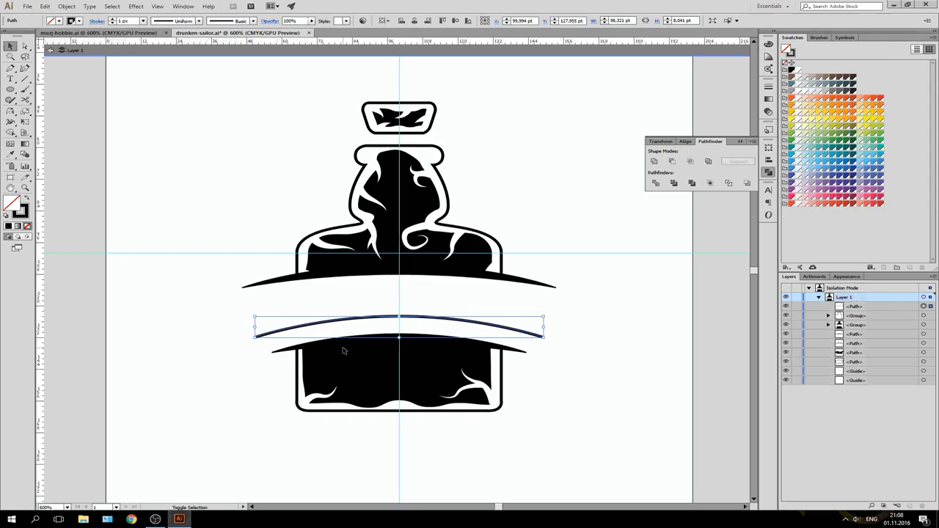
{"action": "key", "text": "t"}
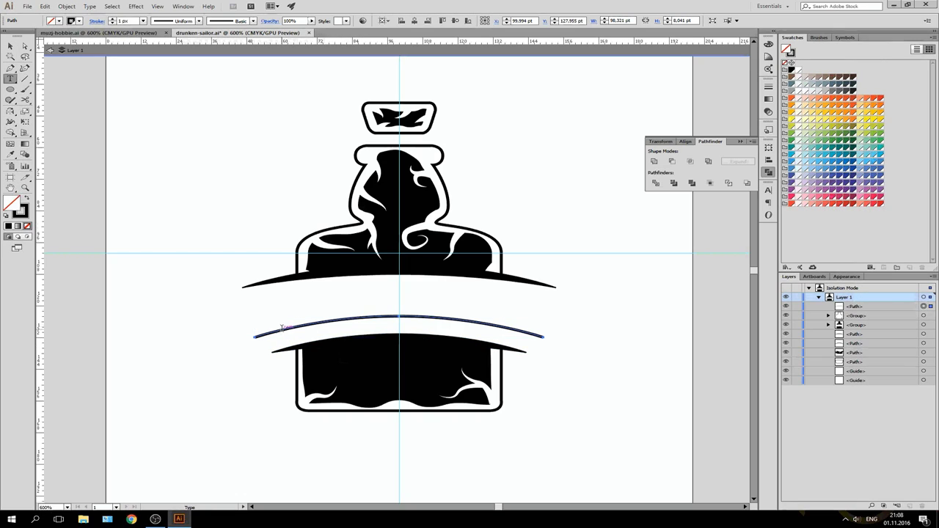
{"action": "left_click", "coordinate": [283, 328]}
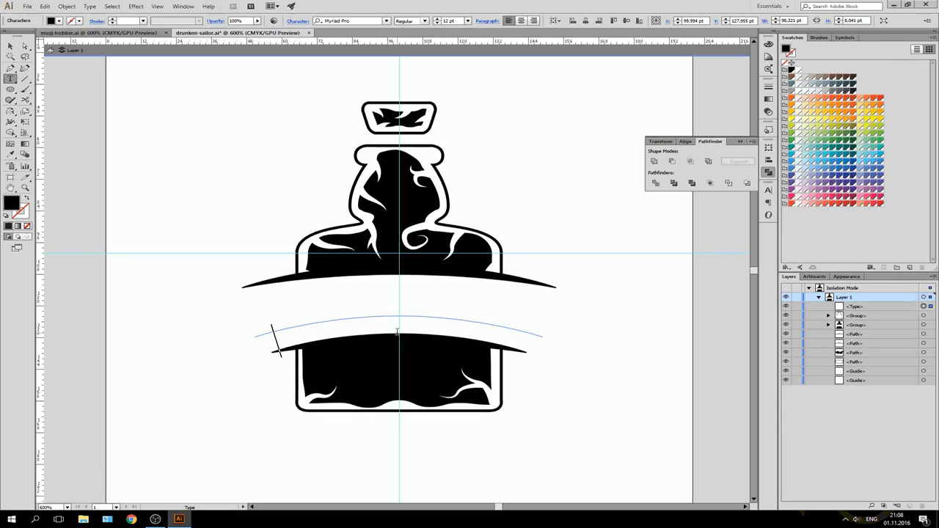
{"action": "type", "text": "S"}
Set the path text's font to Roboto Condensed Bold.
{"action": "key", "text": "ctrl+a"}
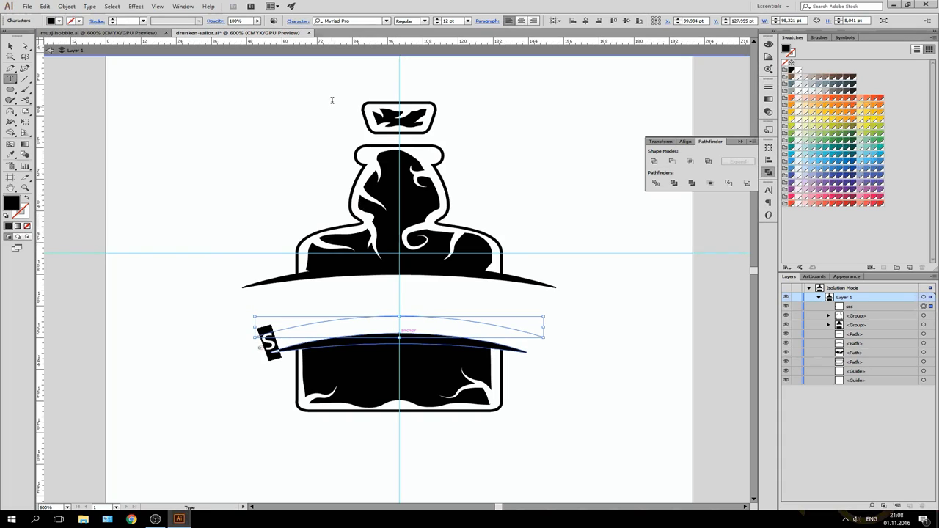
{"action": "left_click", "coordinate": [360, 20]}
{"action": "key", "text": "alt+shift"}
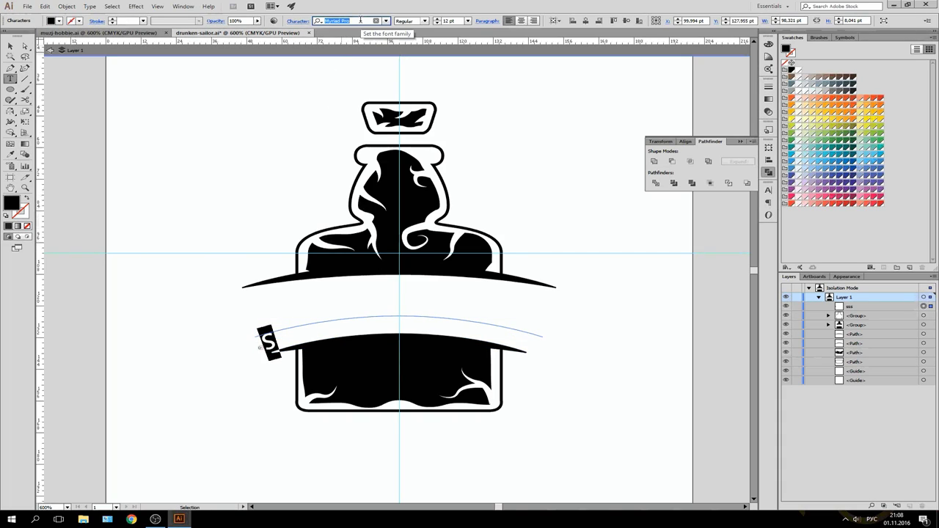
{"action": "key", "text": "alt+shift"}
{"action": "type", "text": "roboto"}
{"action": "key", "text": "Return"}
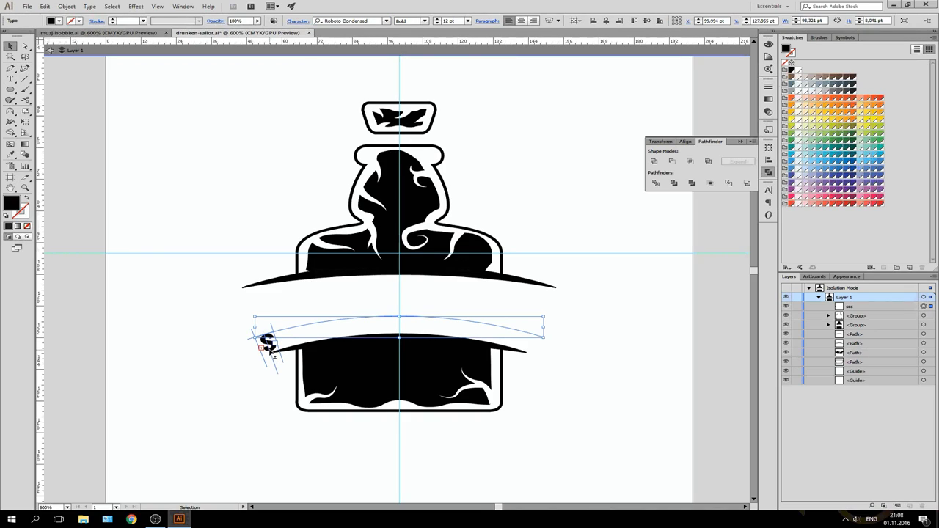
Drag the path text's start bracket to the arc's left end and select the 'SSS' text.
{"action": "mouse_move", "coordinate": [270, 349]}
{"action": "left_mouse_down"}
{"action": "mouse_move", "coordinate": [258, 331]}
{"action": "mouse_move", "coordinate": [248, 335]}
{"action": "left_mouse_up"}
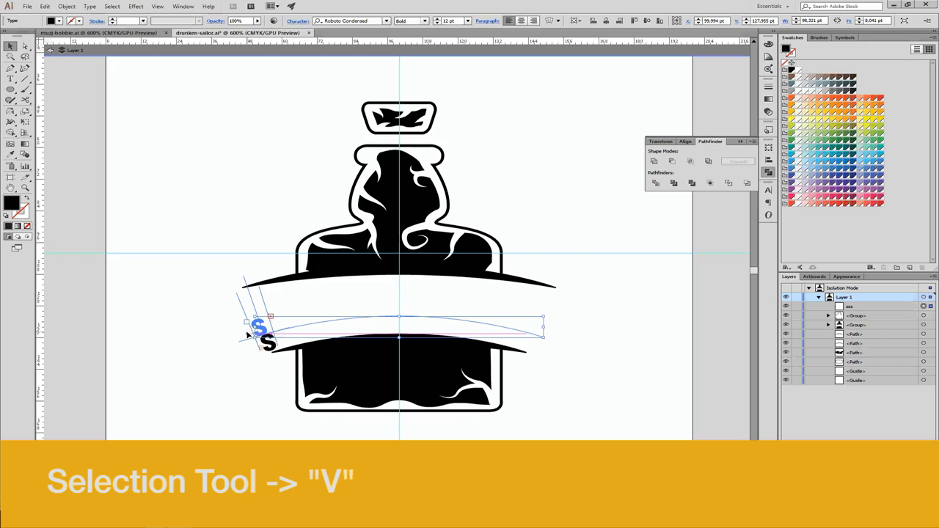
{"action": "left_click_drag", "start_coordinate": [248, 334], "coordinate": [542, 349]}
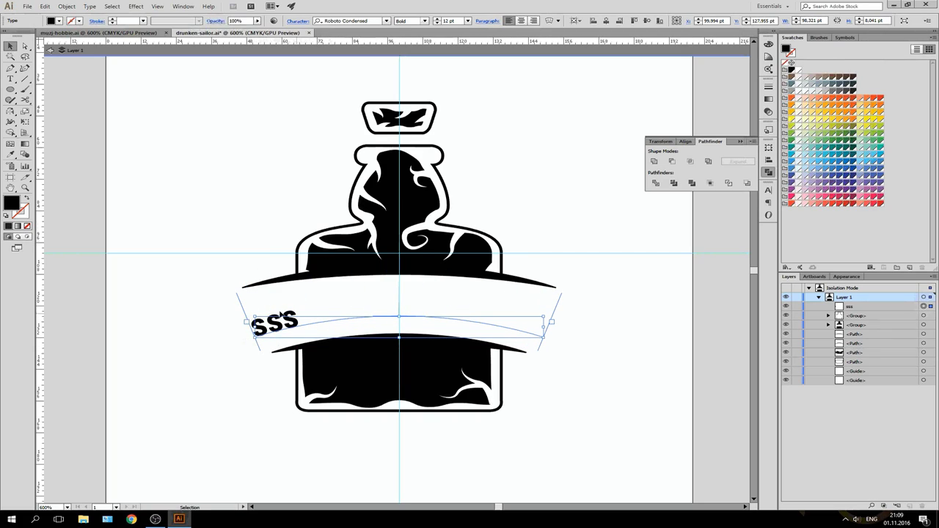
{"action": "left_click_drag", "start_coordinate": [243, 310], "coordinate": [239, 303]}
{"action": "key", "text": "t"}
{"action": "double_click", "coordinate": [276, 317]}
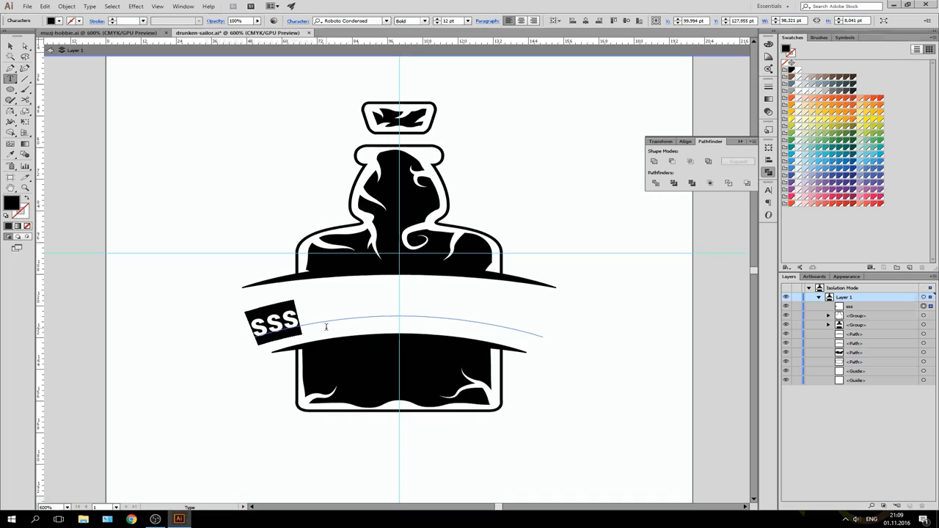
Replace the path text with 'DRUNKEN SAILOR' and raise its font size to 14 pt.
{"action": "type", "text": "Drunken"}
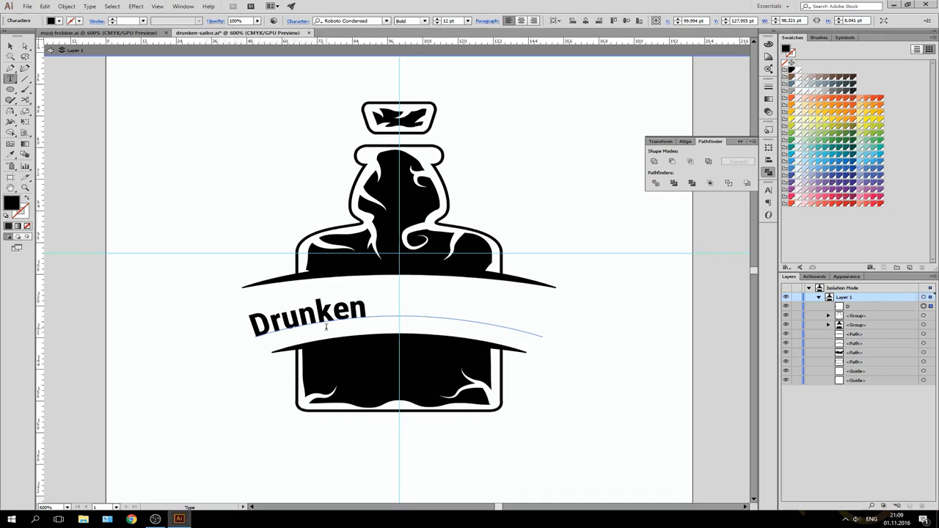
{"action": "double_click", "coordinate": [326, 326]}
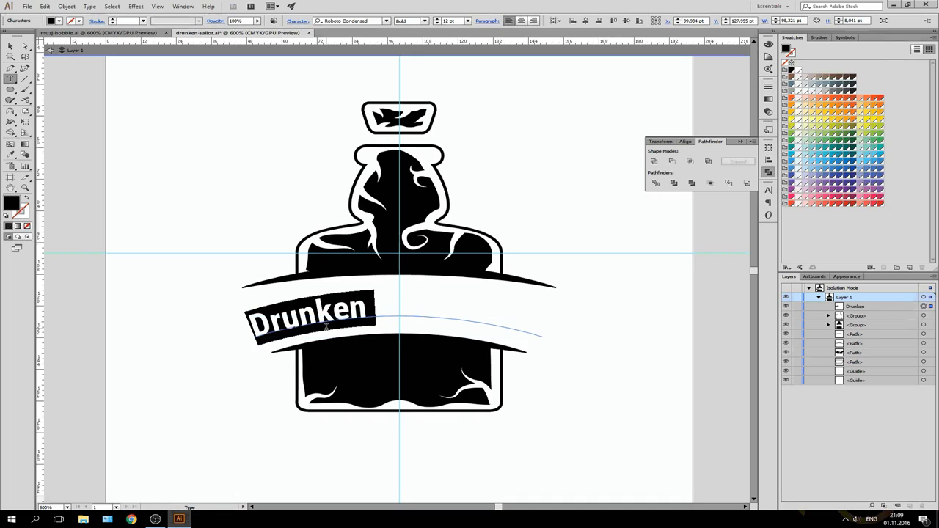
{"action": "type", "text": "DRUNKEN "}
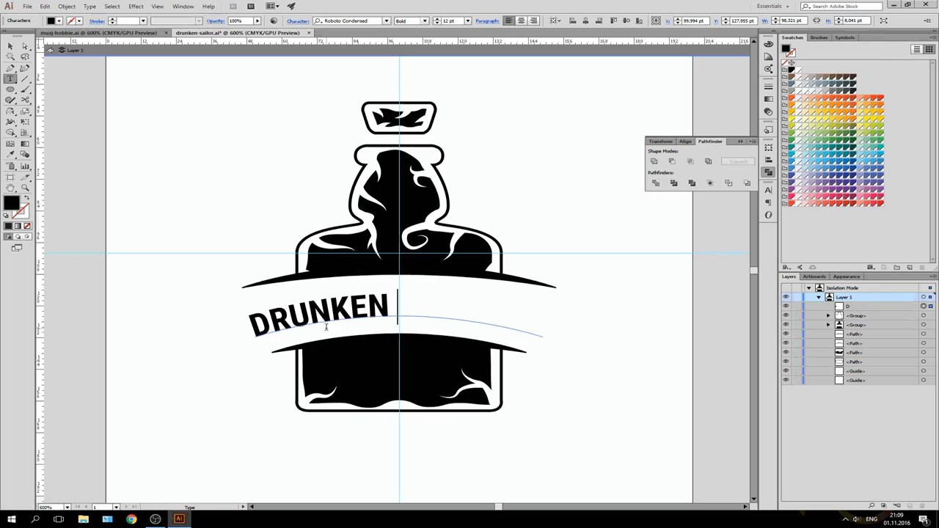
{"action": "type", "text": "SAILO"}
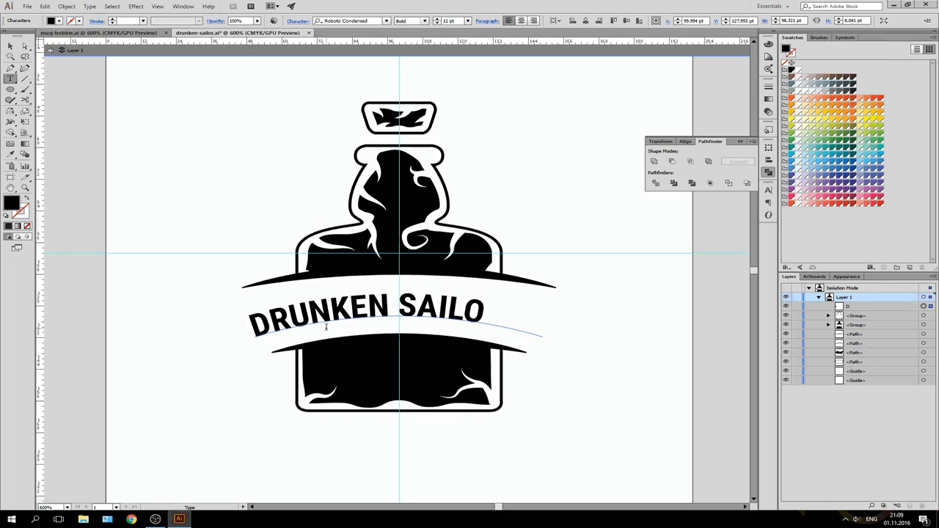
{"action": "type", "text": "R"}
{"action": "key", "text": "Escape"}
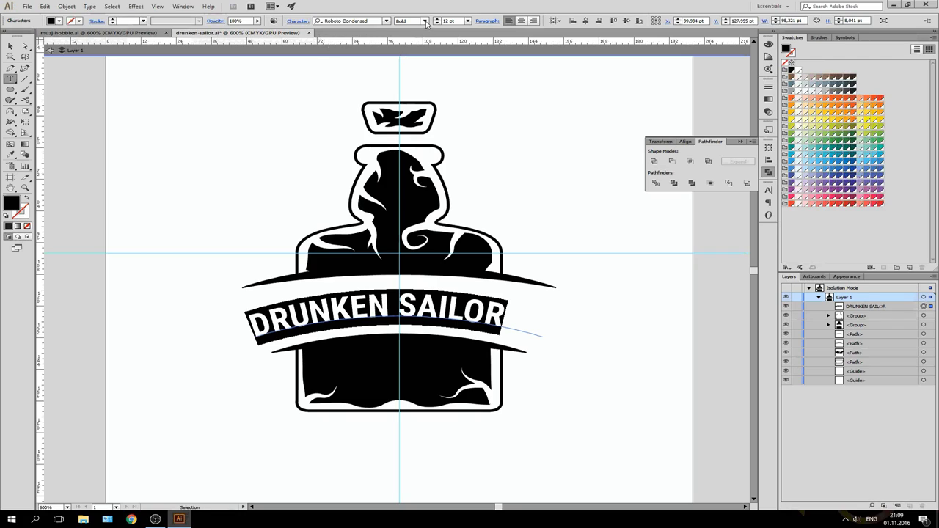
{"action": "left_click", "coordinate": [449, 20]}
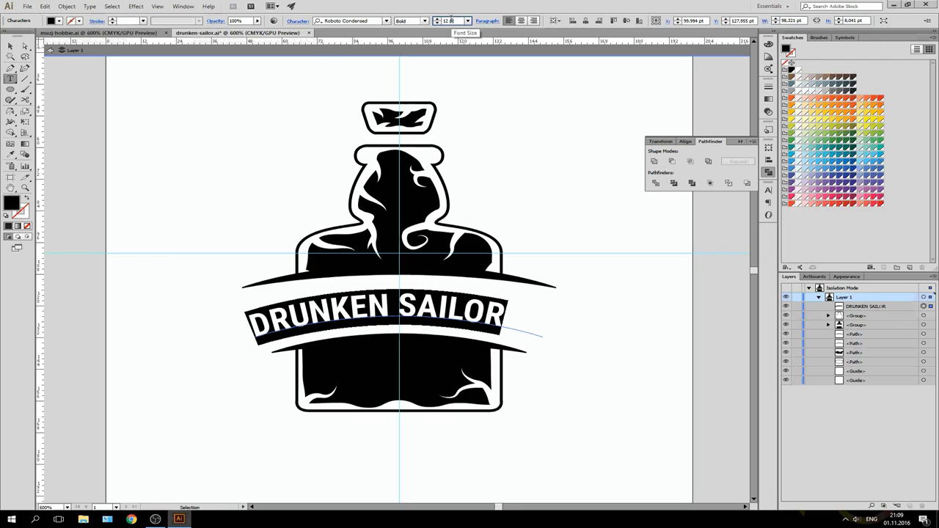
{"action": "key", "text": "Up"}
{"action": "key", "text": "Up"}
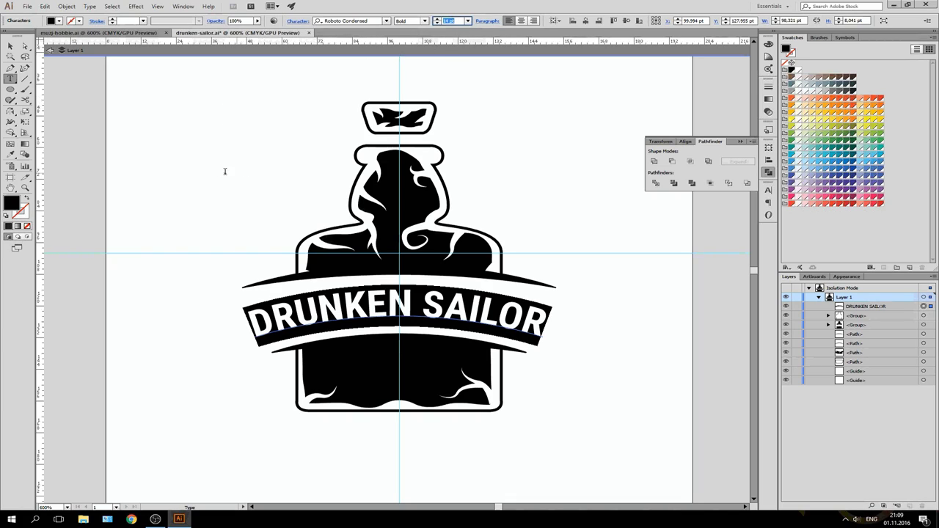
{"action": "left_click", "coordinate": [11, 47]}
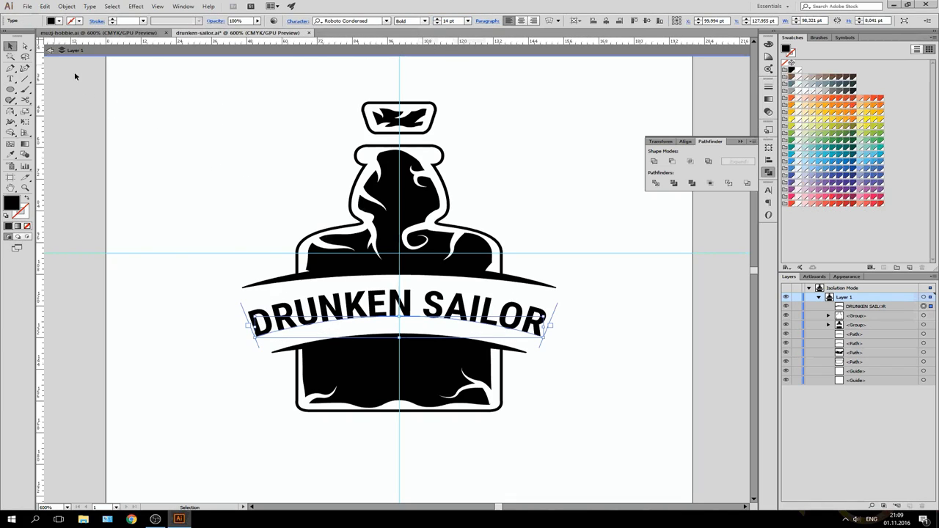
Deselect the curved 'DRUNKEN SAILOR' text and exit isolation mode back to Layer 1.
{"action": "left_click", "coordinate": [639, 322]}
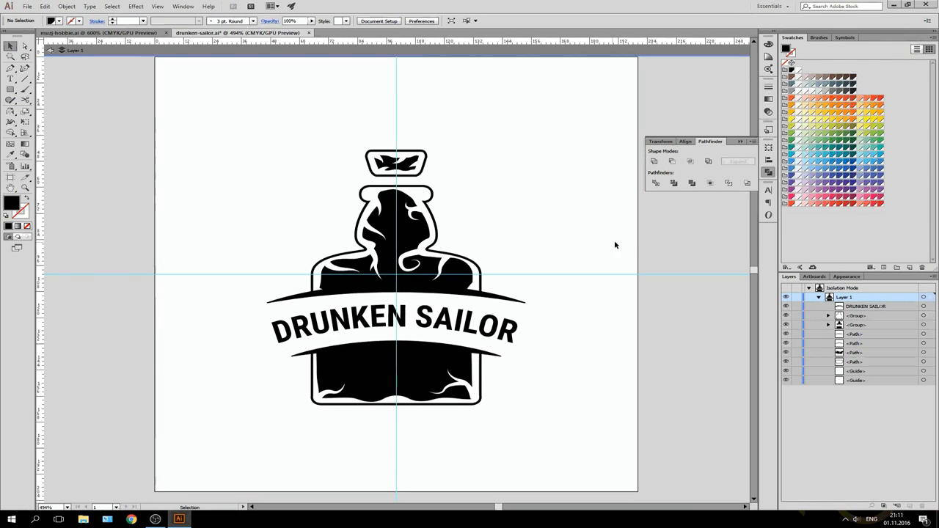
{"action": "key", "text": "a"}
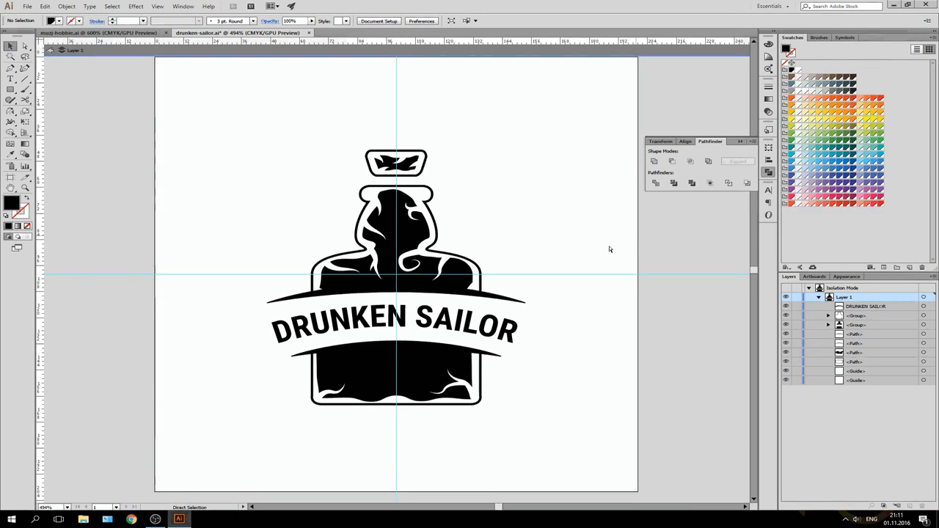
{"action": "double_click", "coordinate": [594, 252]}
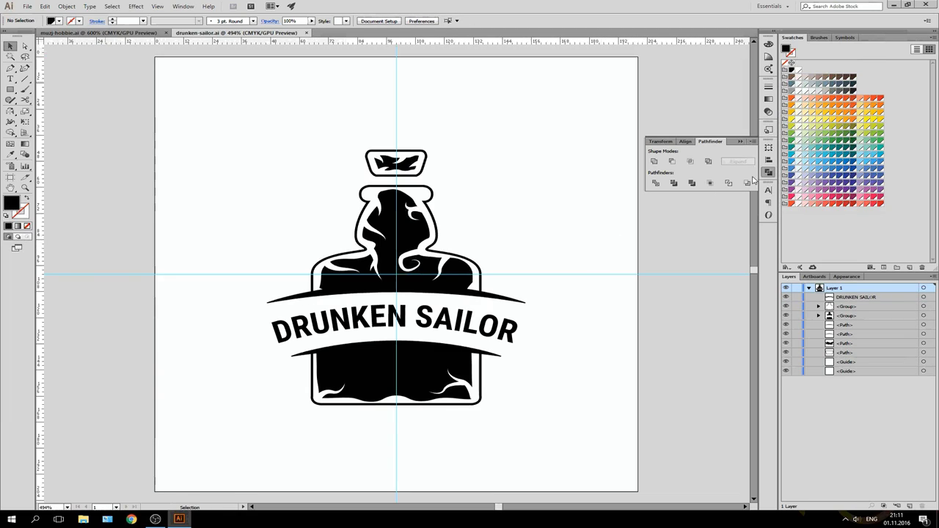